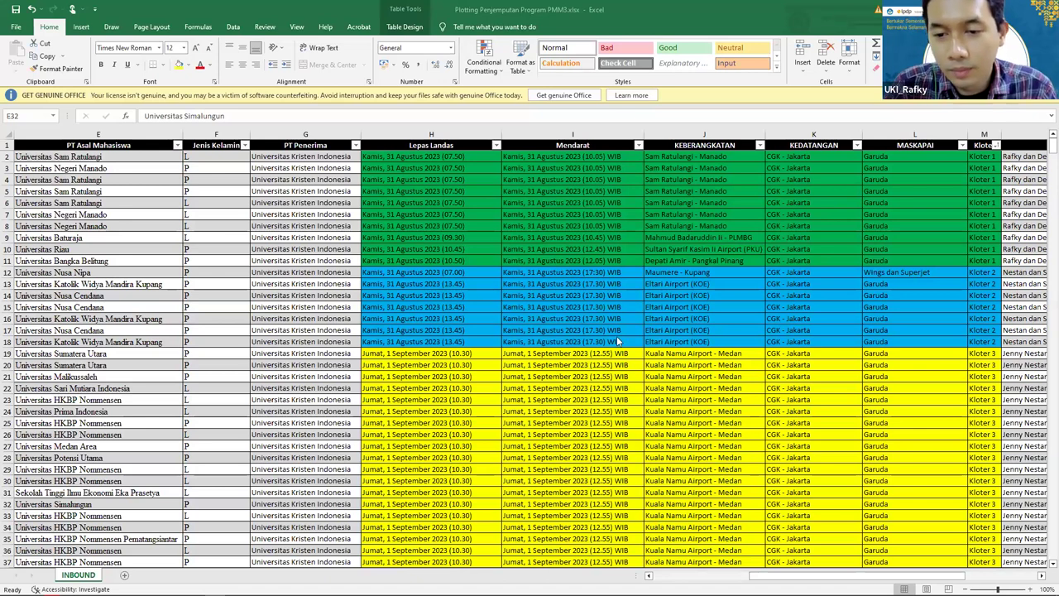
Review row 11 across the arrival, airline, Kloter, PIC Bandara and PIC Kampus columns, then return to PT Asal Mahasiswa
click(627, 262)
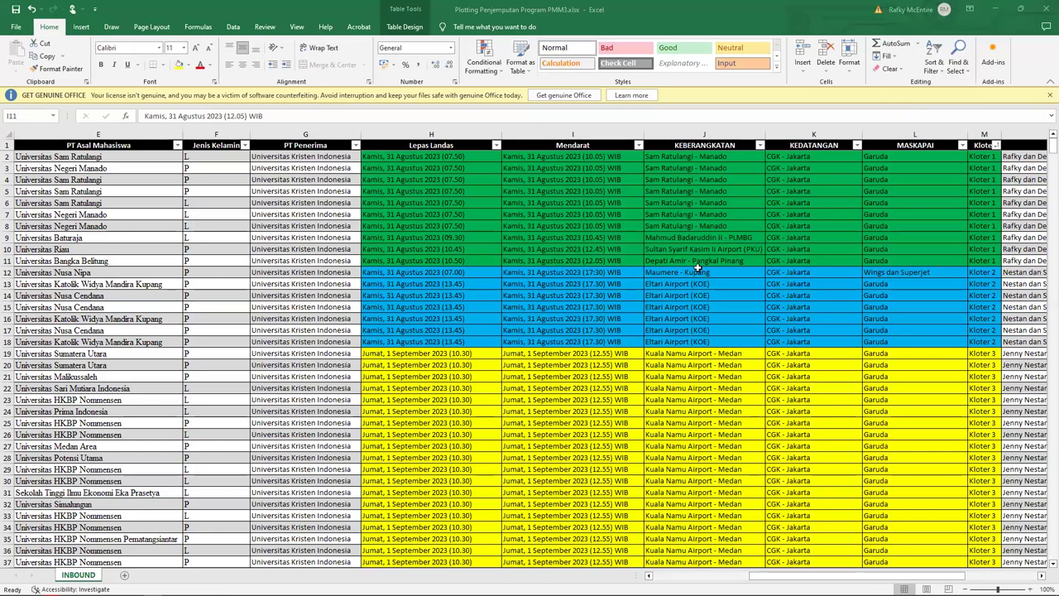
click(792, 259)
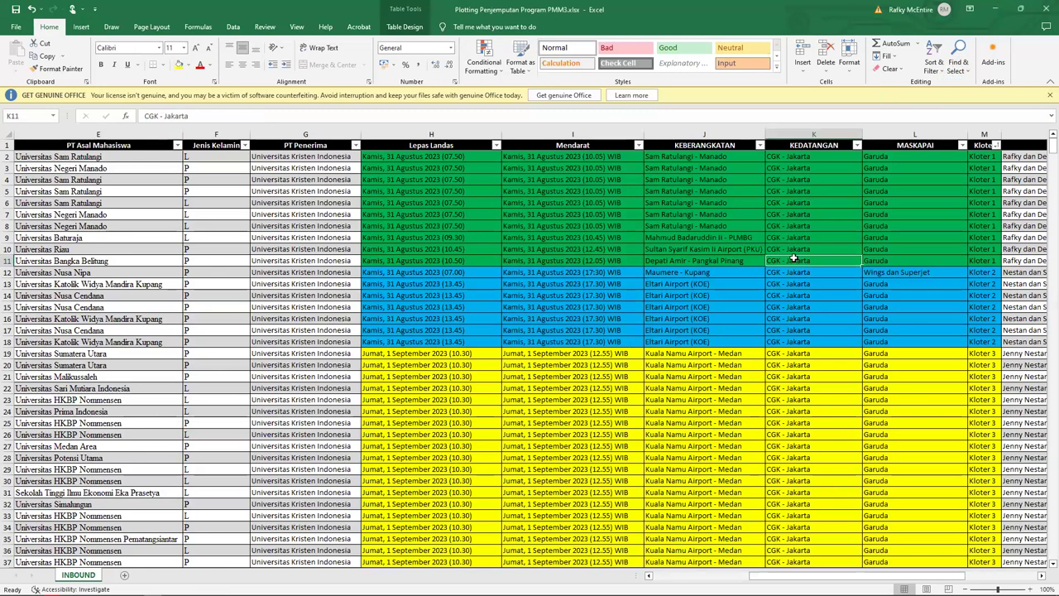
key(Left)
key(Left)
key(Right)
key(Right)
key(Right)
key(Right)
key(Right)
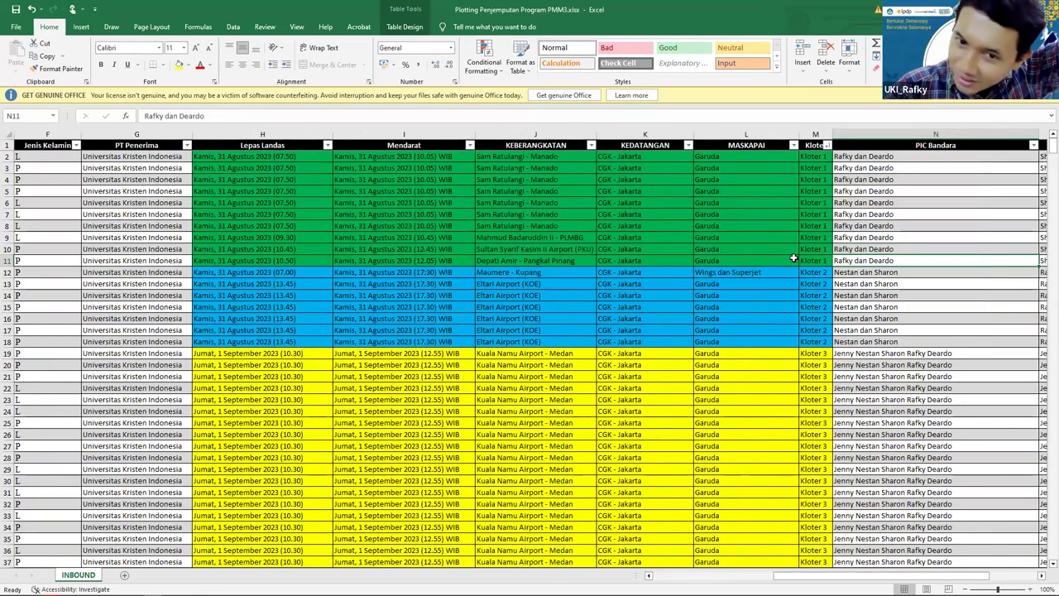
key(Right)
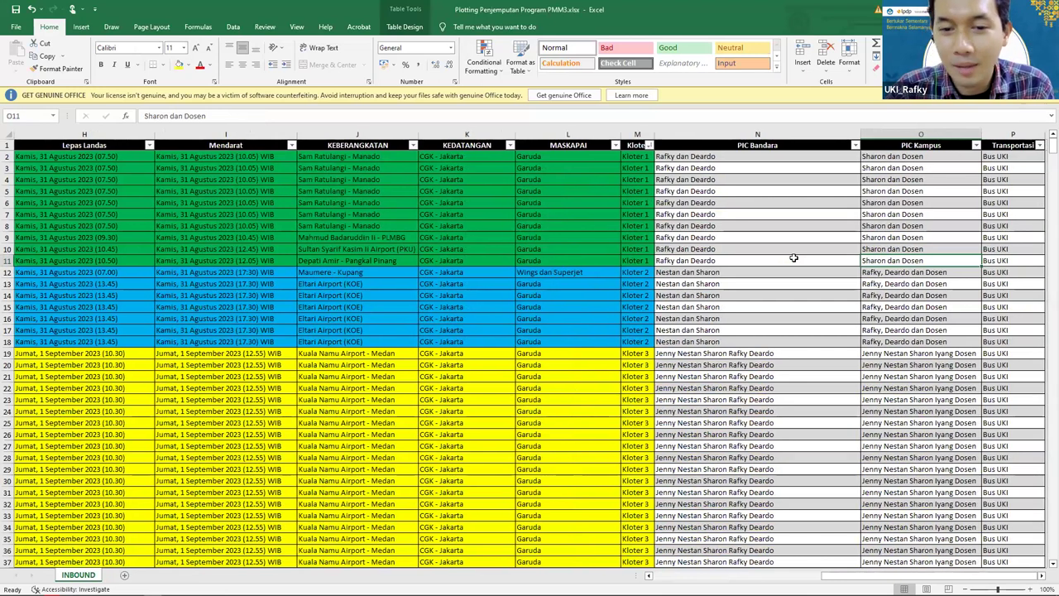
key(Left)
key(Left)
key(Left)
key(Left)
key(Left)
key(Left)
key(Left)
key(Left)
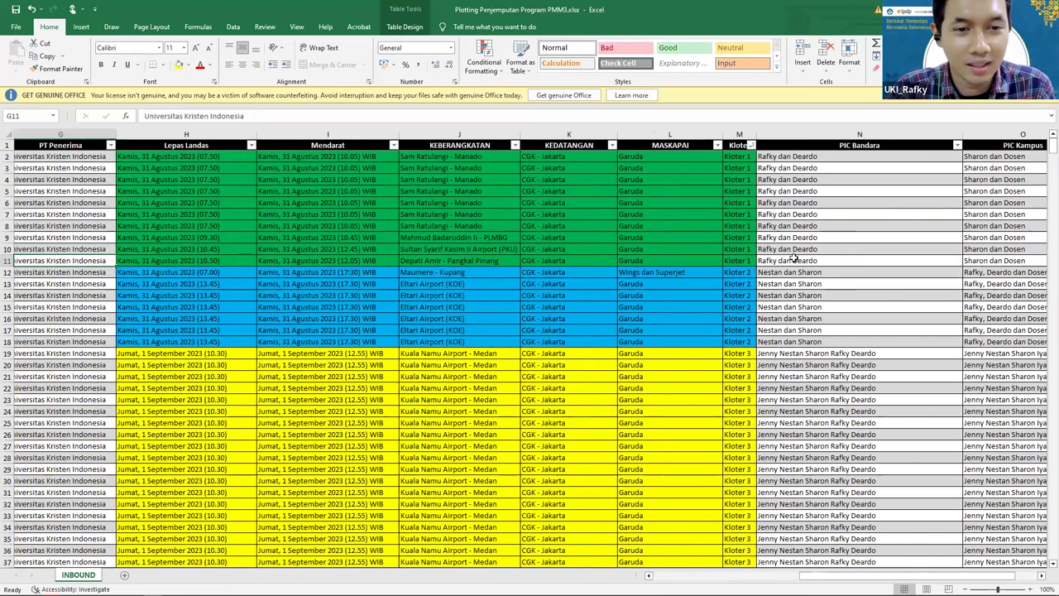
key(Left)
key(Left)
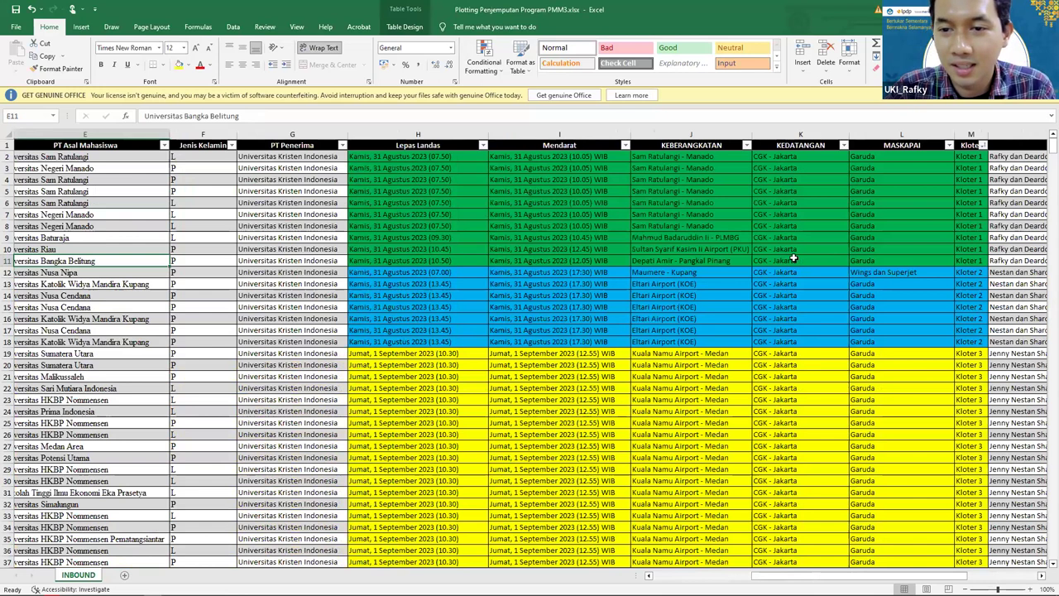
Examine the Lepas Landas entries of the Kloter 1 rows with the sheet enlarged
key(Up)
key(Up)
key(Up)
key(Up)
key(Right)
key(Right)
key(Right)
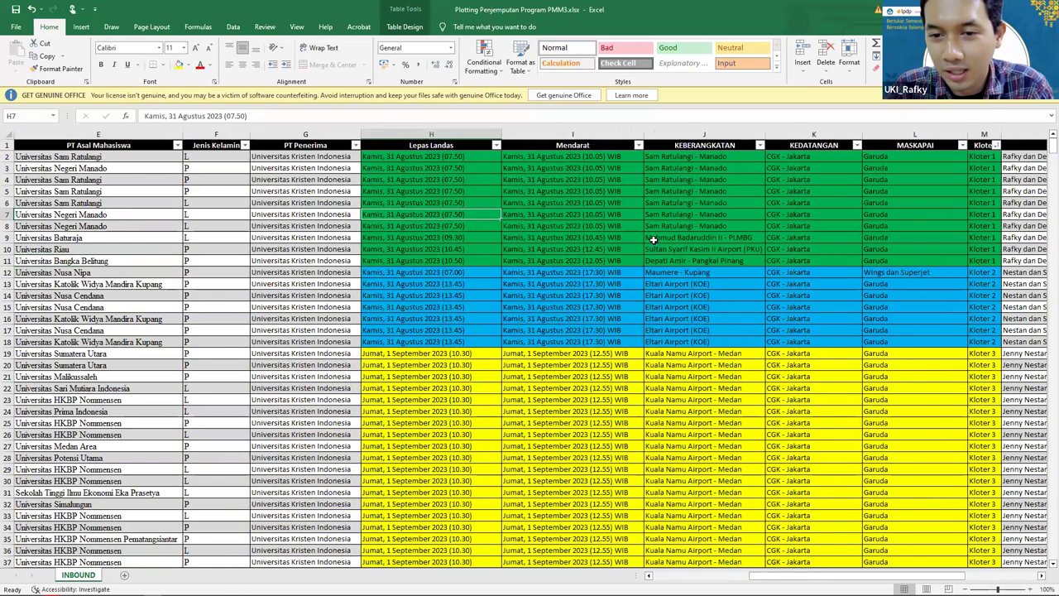
key(Up)
key(Up)
key(Up)
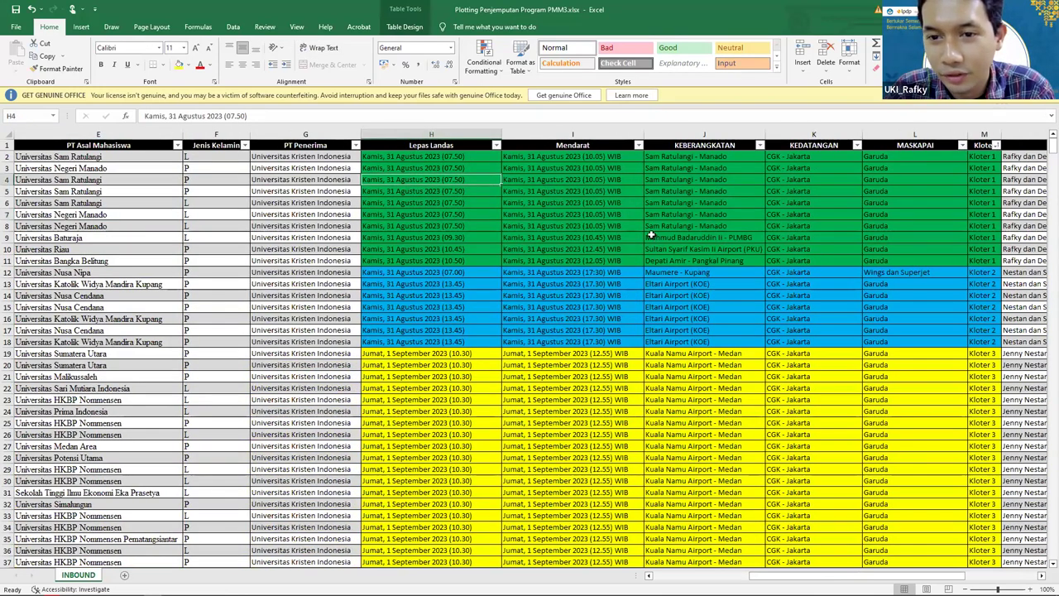
scroll(624, 180, up, 1)
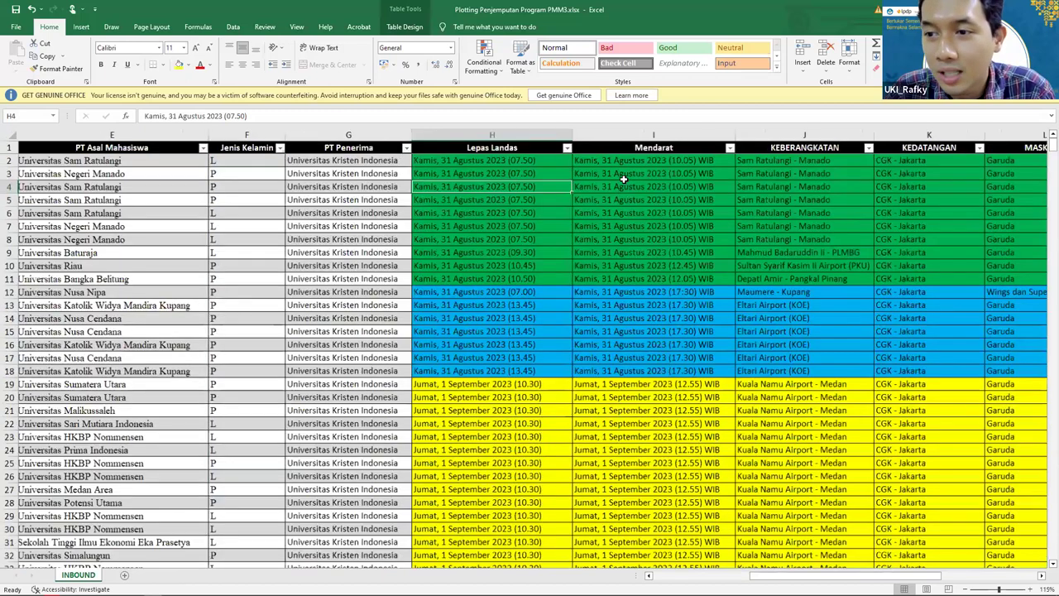
scroll(624, 179, up, 1)
Review the first student's row from the landing time to PIC Kampus and back to PT Penerima
key(Right)
key(Right)
key(Right)
key(Right)
key(Right)
key(Right)
key(Up)
key(Up)
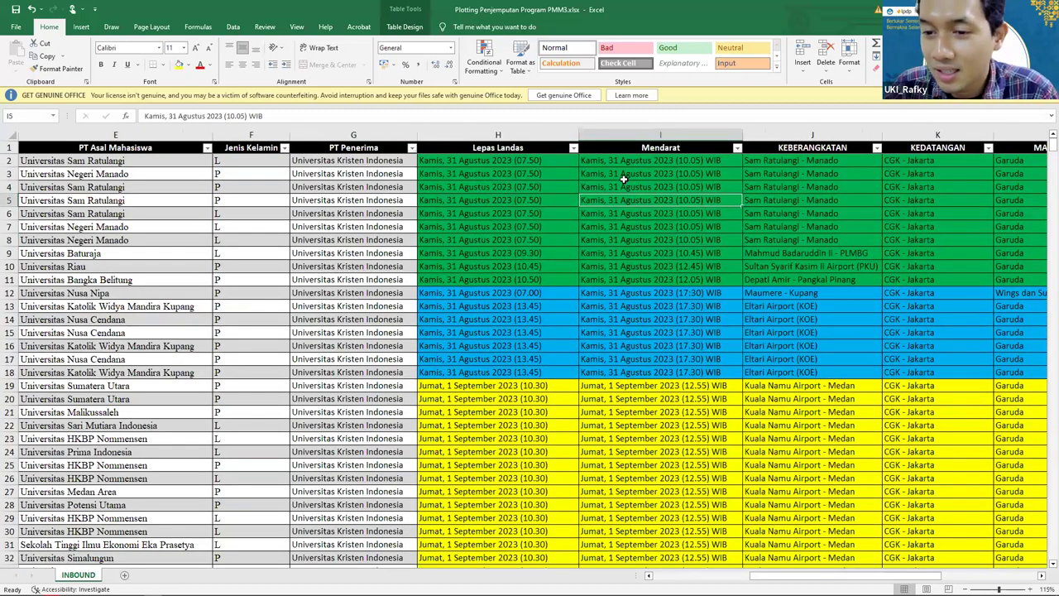
key(Right)
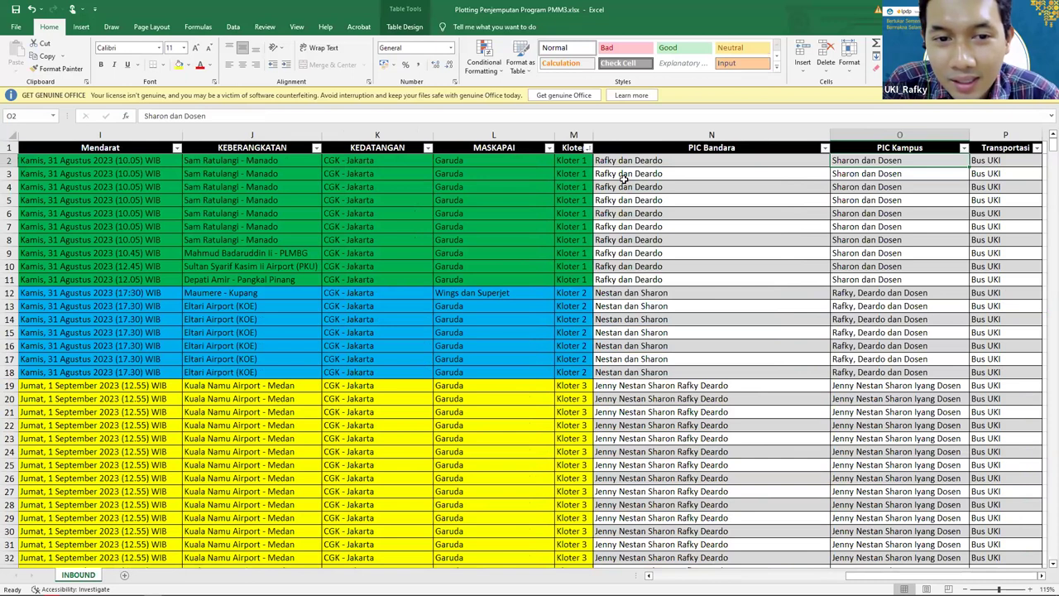
key(Left)
key(Left)
key(Left)
key(Left)
key(Left)
key(Left)
key(Left)
key(Left)
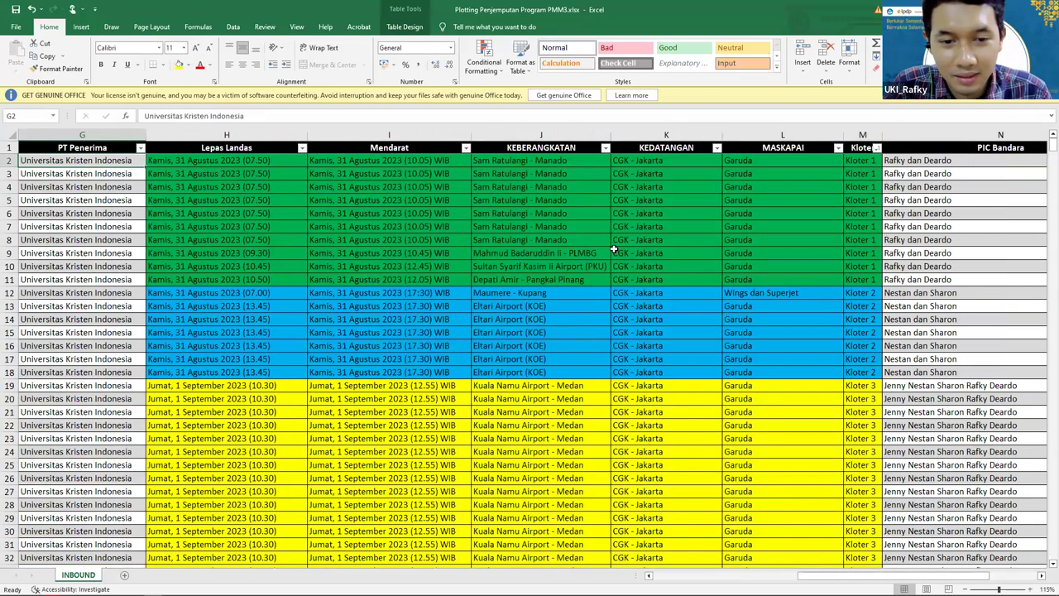
Return the zoom to 100% and check the Kloter 1 airline, group, arrival and take-off entries
ctrl+scroll(613, 248, down, 1)
scroll(613, 248, down, 6)
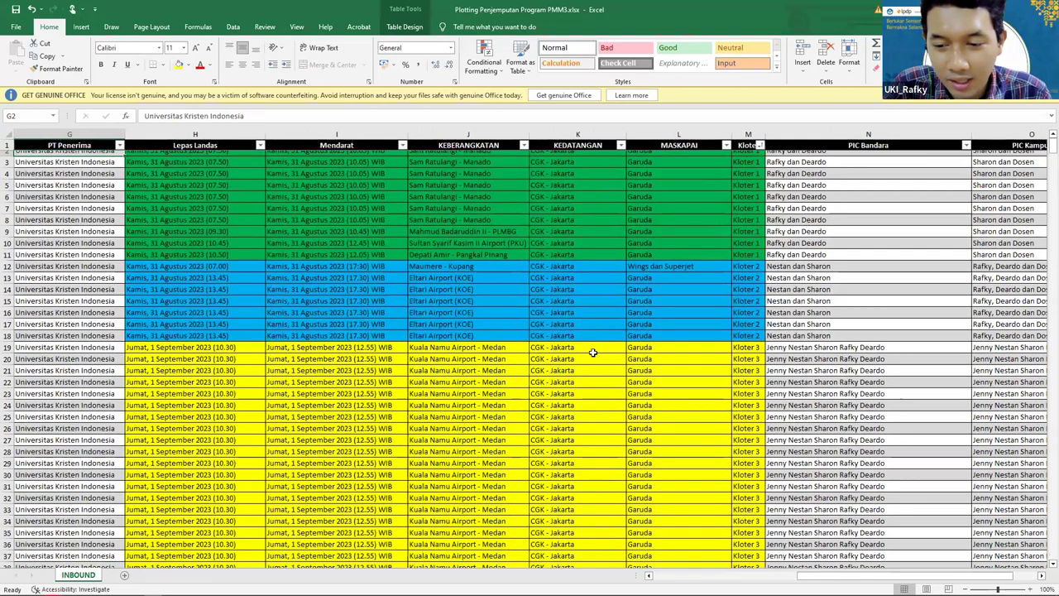
scroll(629, 223, up, 6)
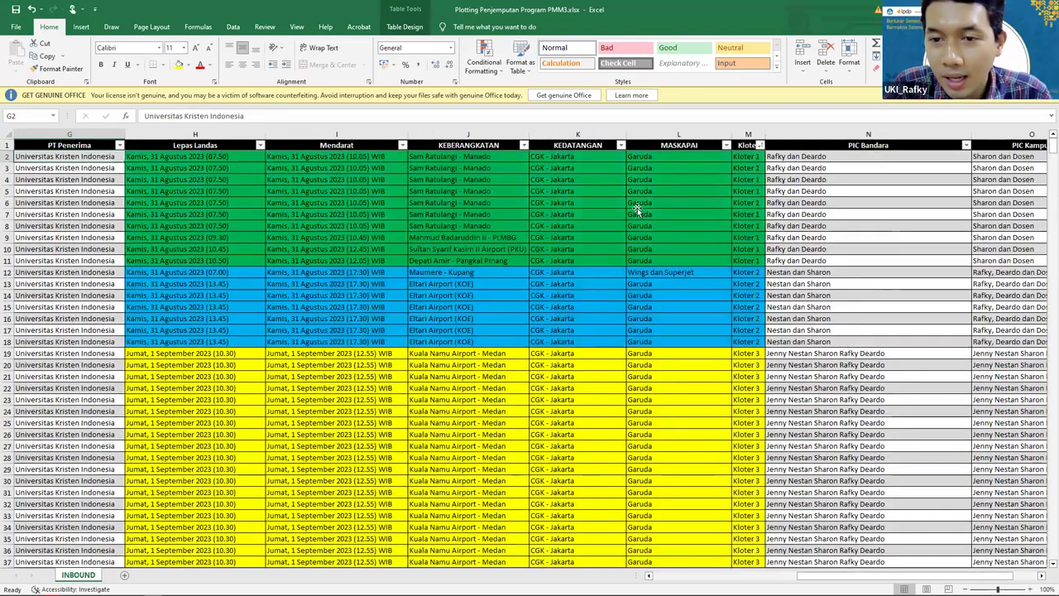
click(723, 201)
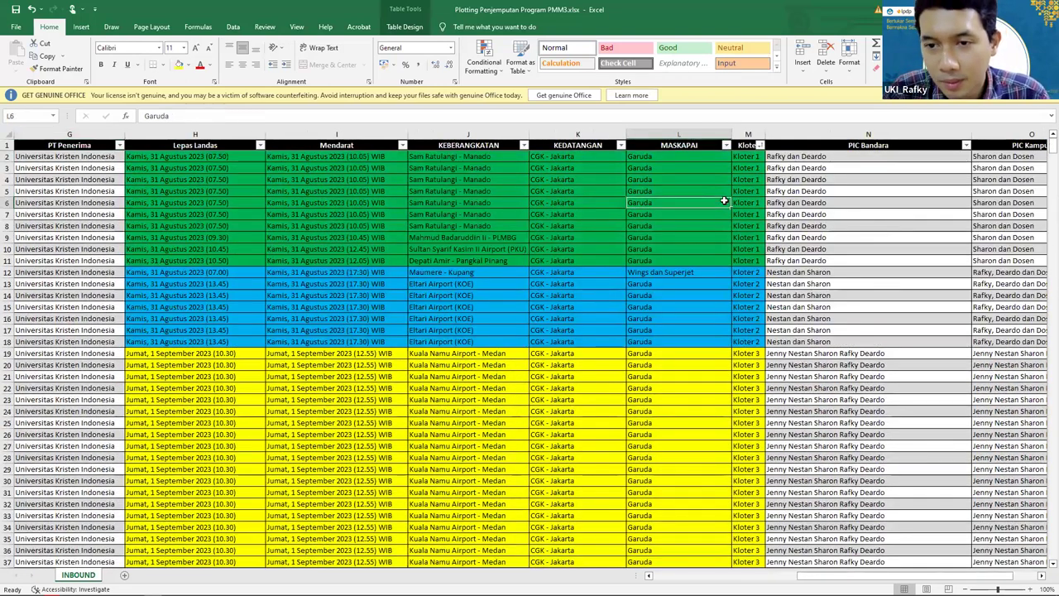
key(Right)
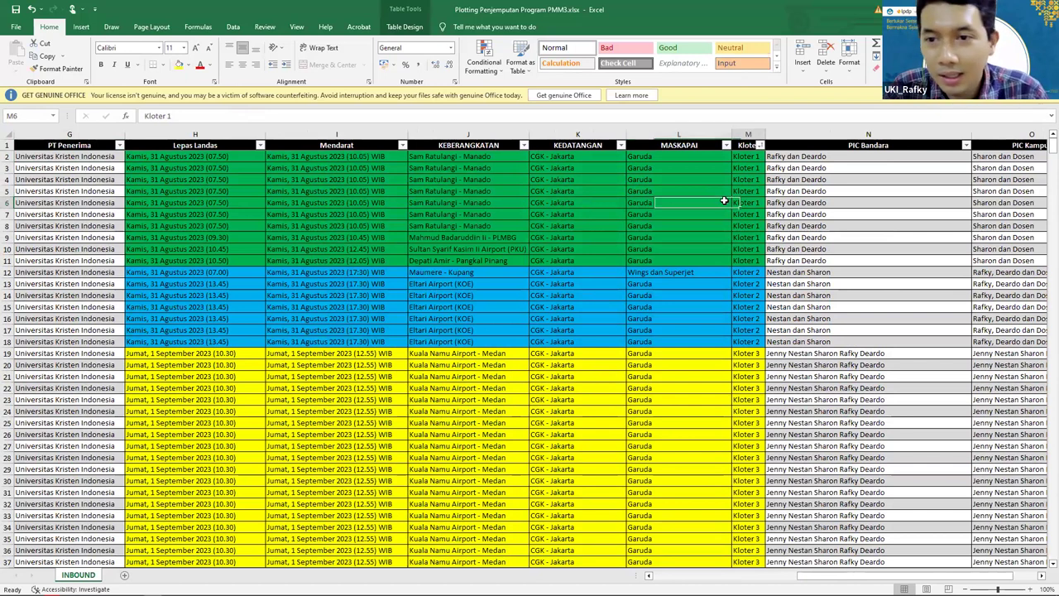
key(Left)
key(Left)
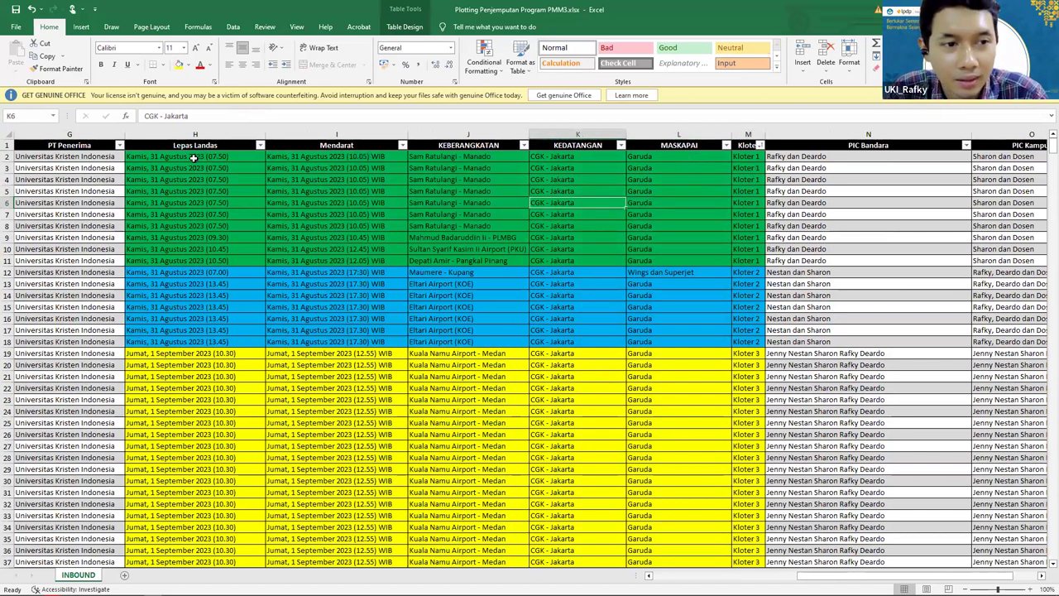
click(193, 157)
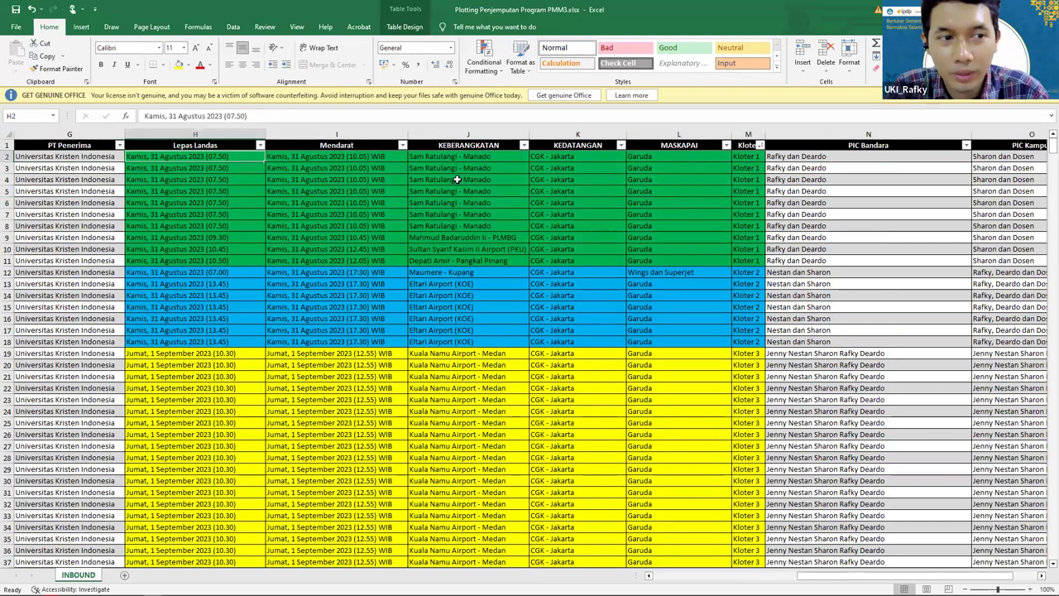
Hide the Jenis Kelamin and PT Penerima columns on the INBOUND sheet
key(Left)
key(Left)
key(Left)
key(Left)
key(Left)
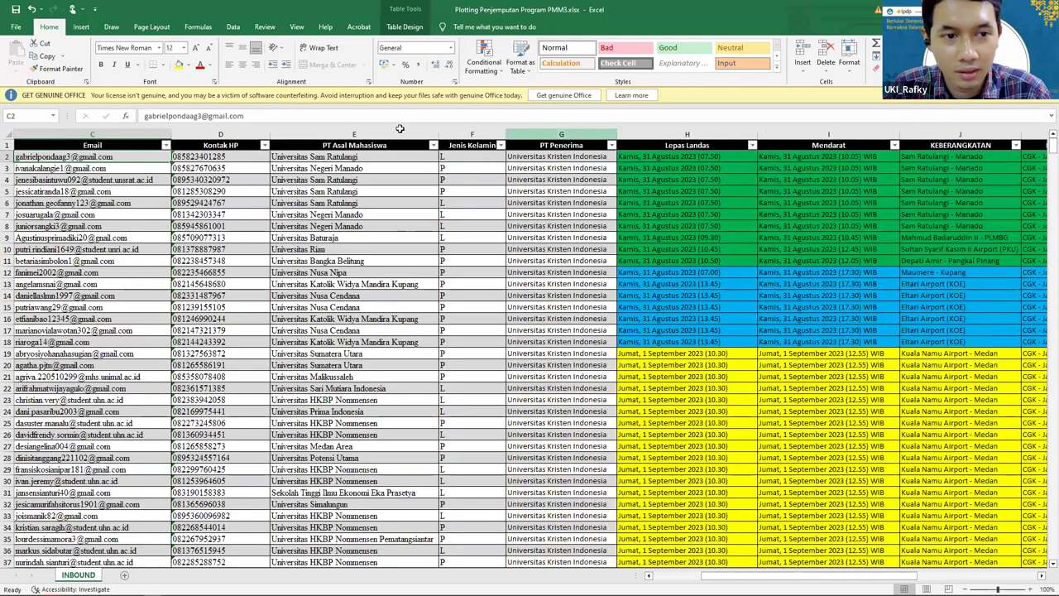
drag(561, 134, 273, 290)
right_click(249, 133)
click(577, 236)
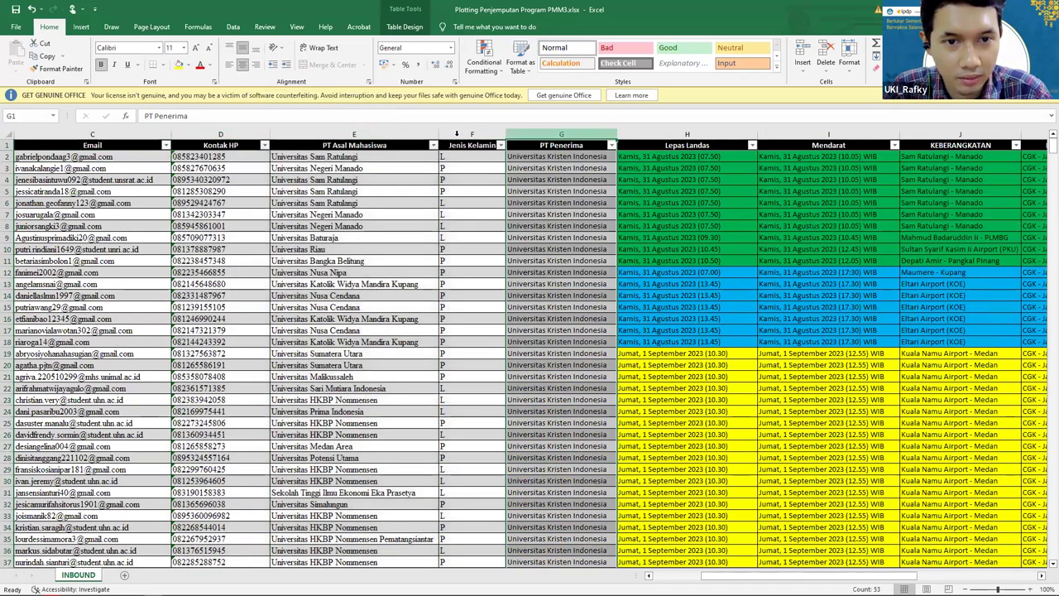
drag(561, 134, 458, 133)
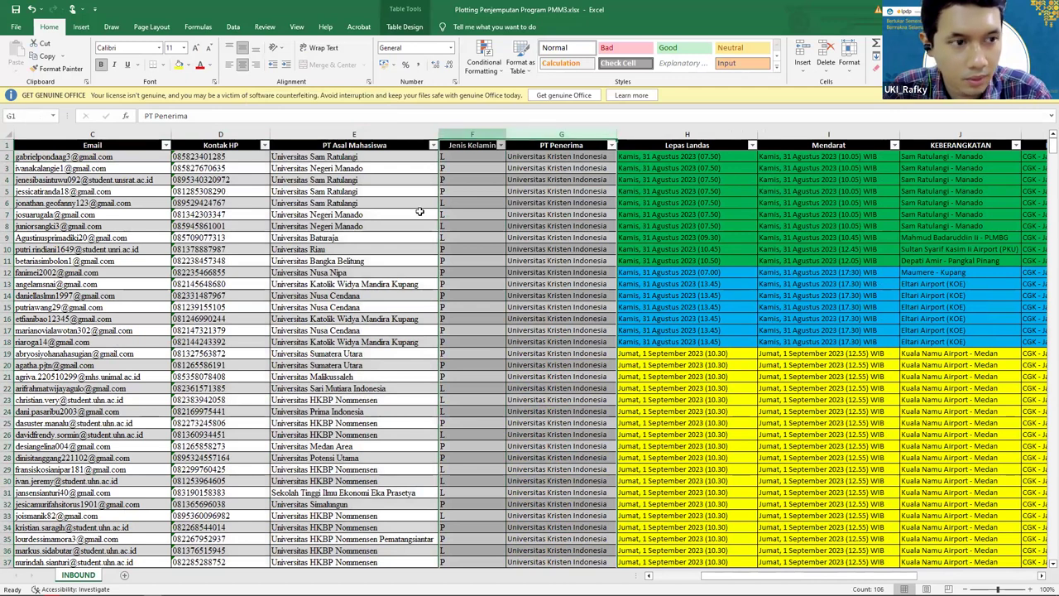
key(ctrl+0)
Hide the Kontak HP and Email columns so students' contact details are not displayed
right_click(228, 134)
key(h)
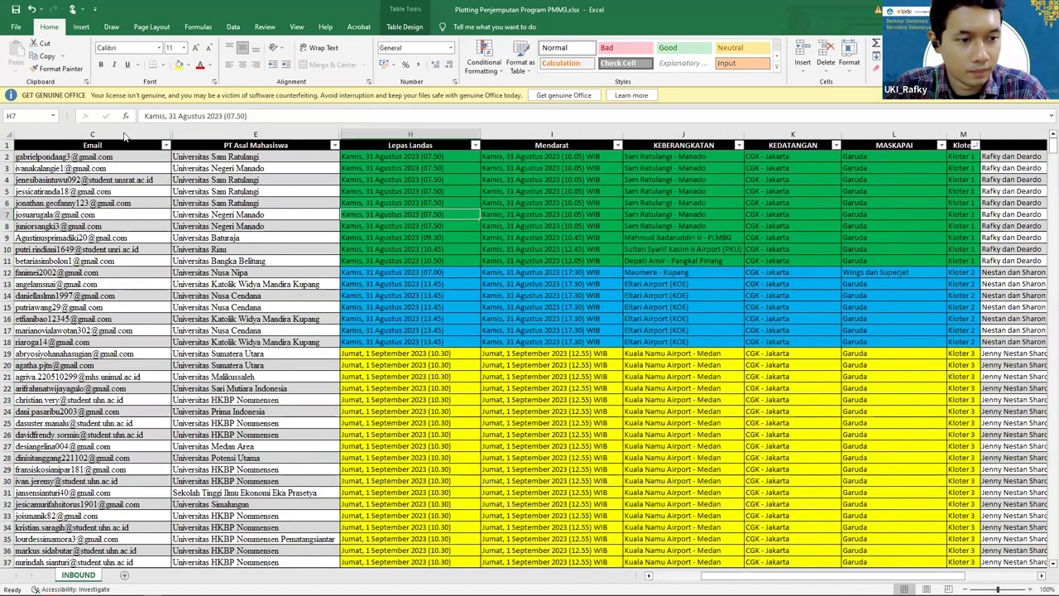
click(131, 168)
key(ctrl+0)
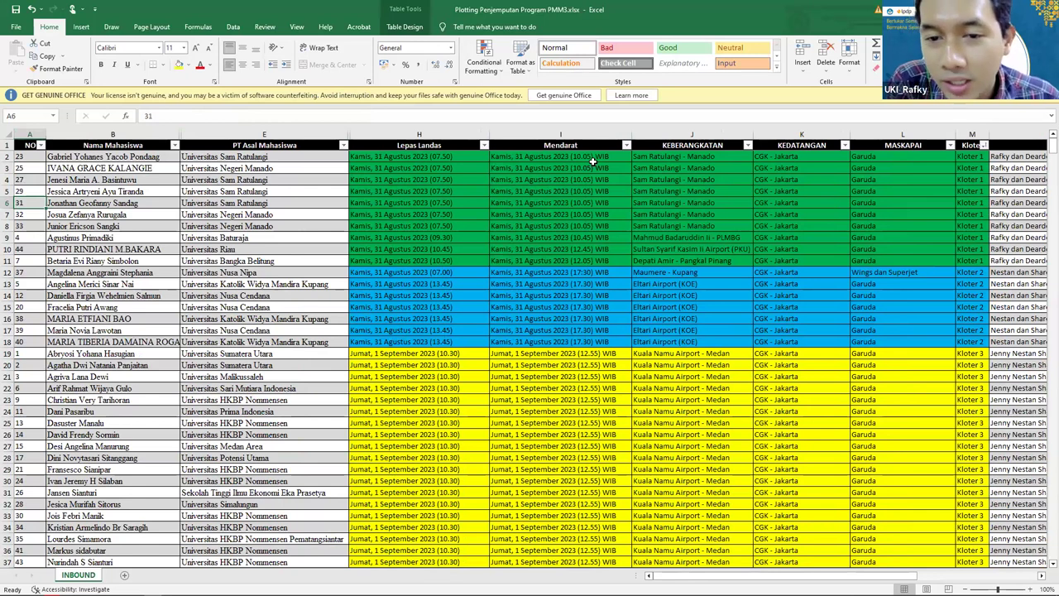
Hide the Lepas Landas column while keeping the Mendarat column displayed
click(621, 180)
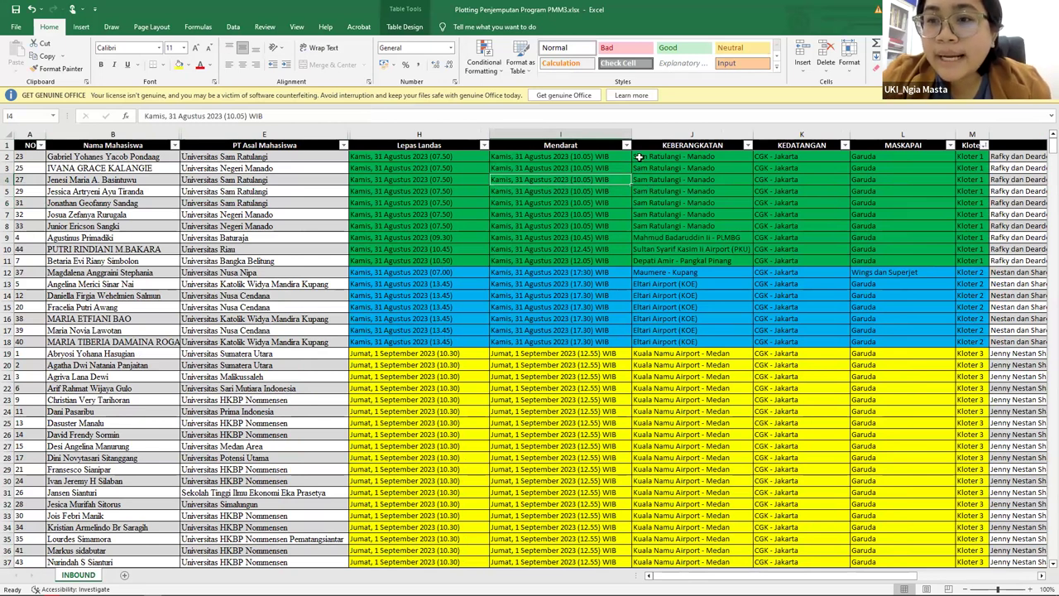
key(Up)
key(Right)
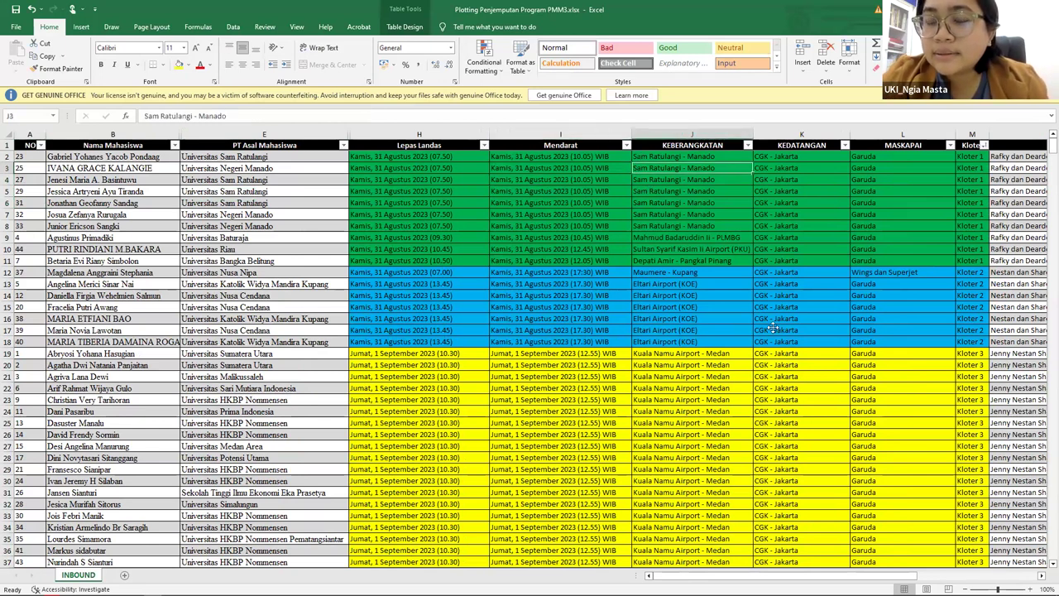
drag(475, 133, 546, 131)
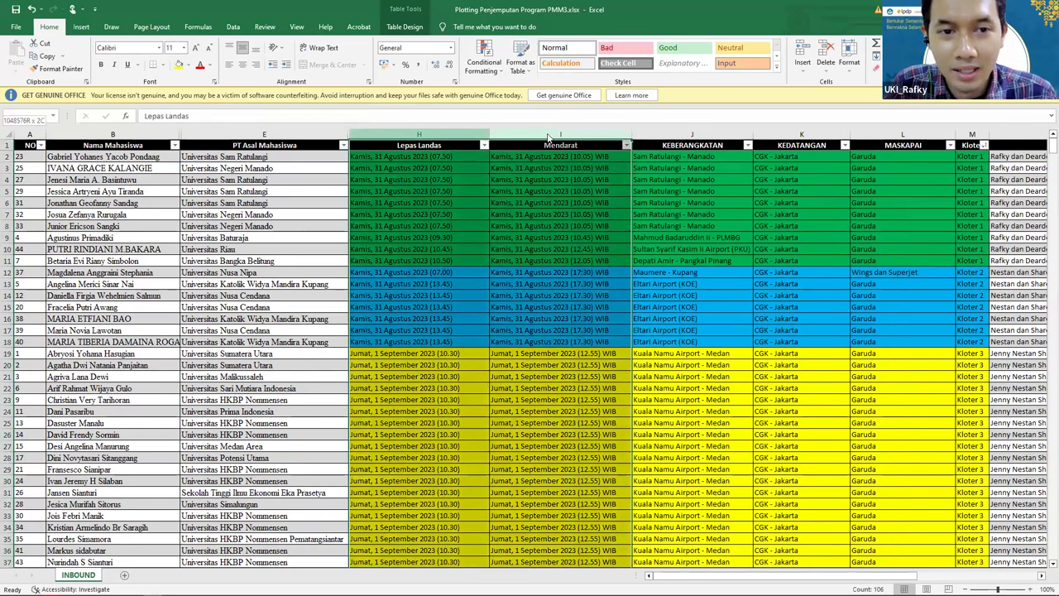
click(419, 145)
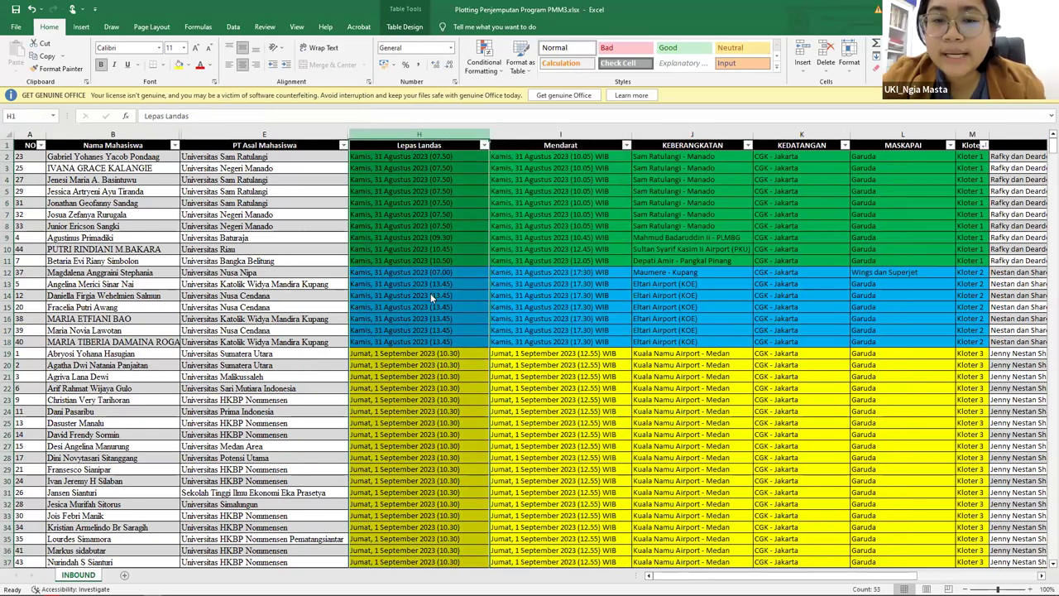
right_click(415, 134)
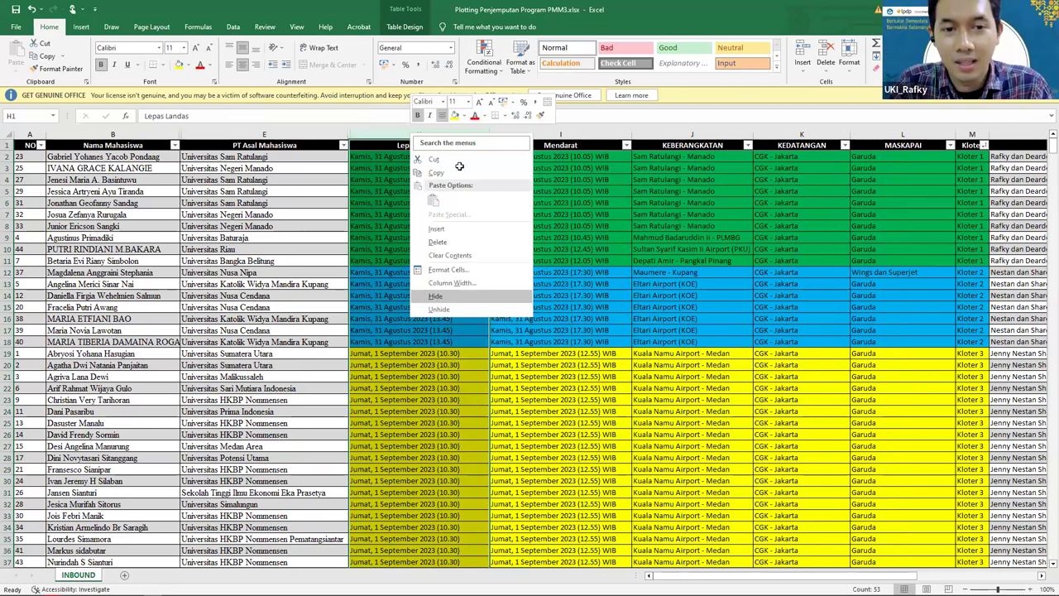
click(435, 295)
Review the Kloter 1 landing times, home universities, departure airports and student names, and compare the Kloter 2 landing times
drag(419, 156, 418, 260)
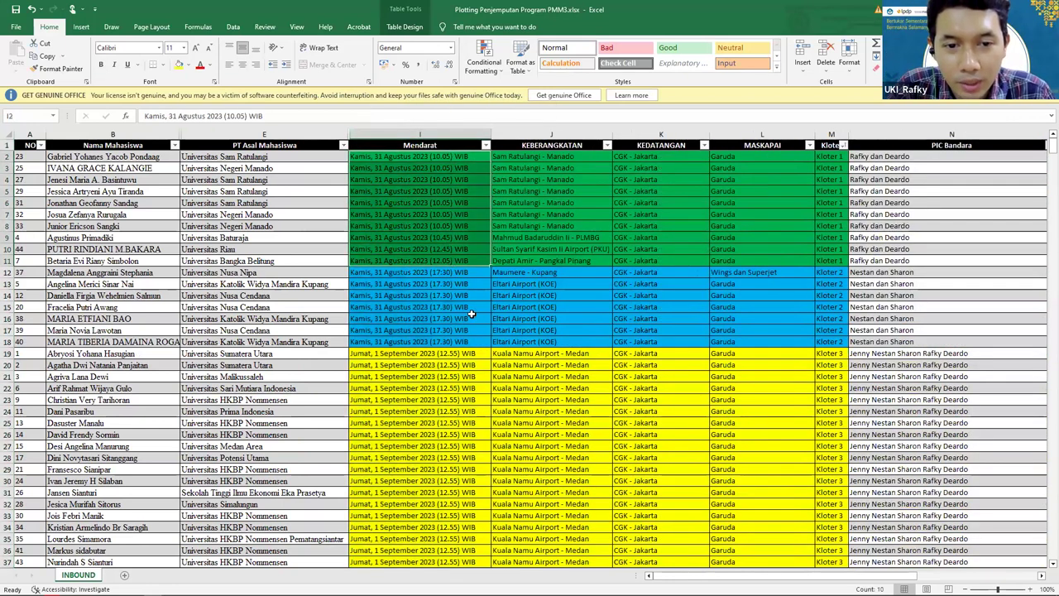
click(468, 321)
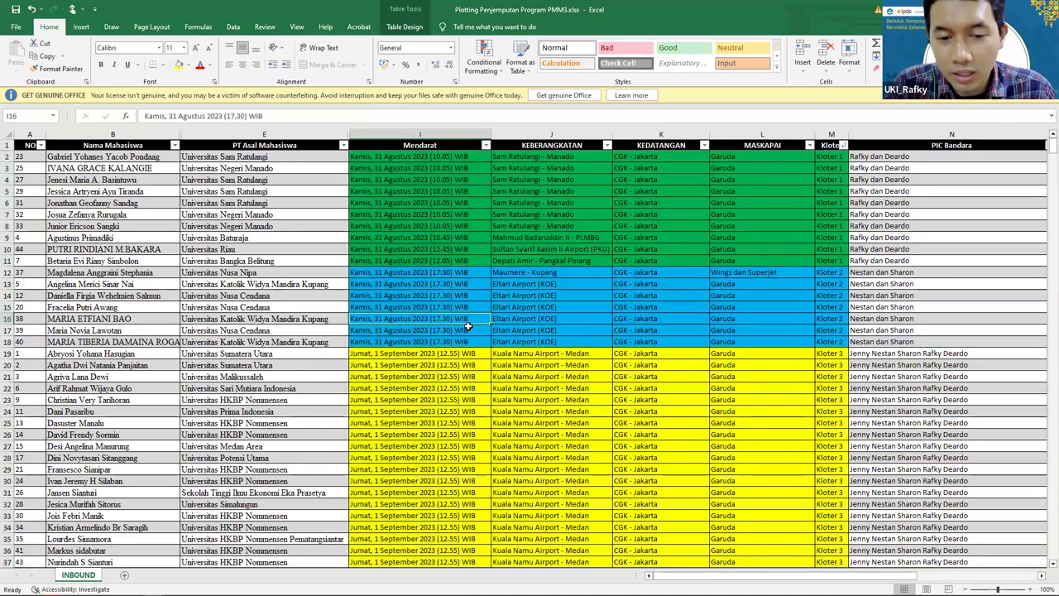
click(414, 224)
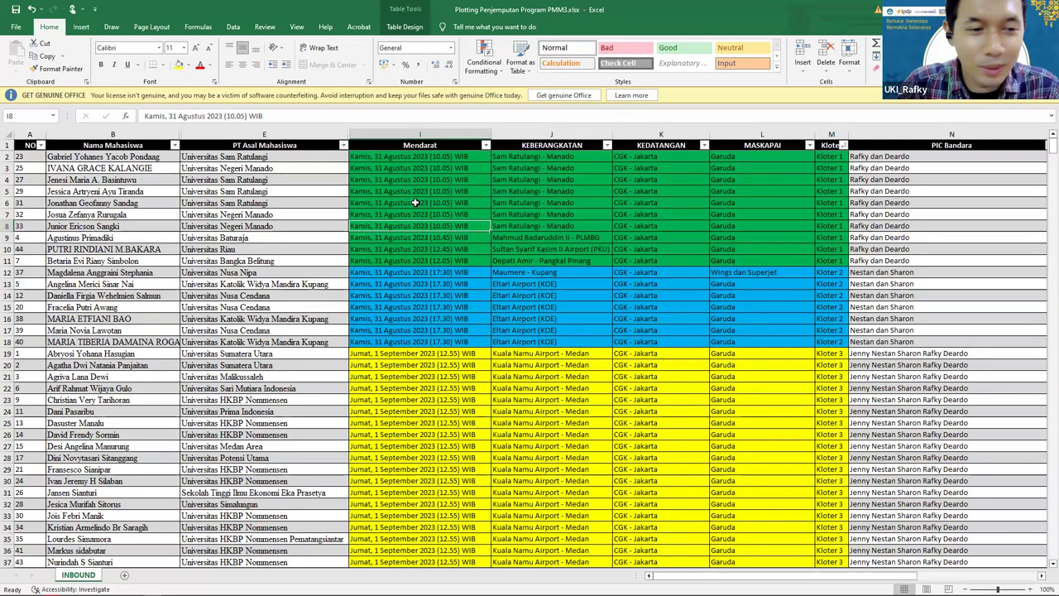
key(Home)
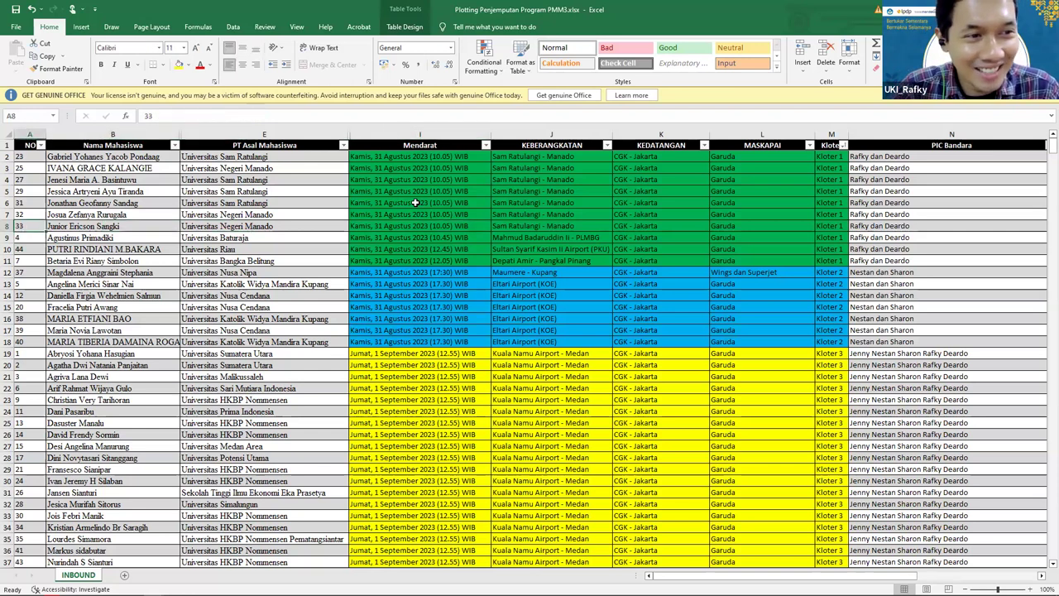
click(264, 202)
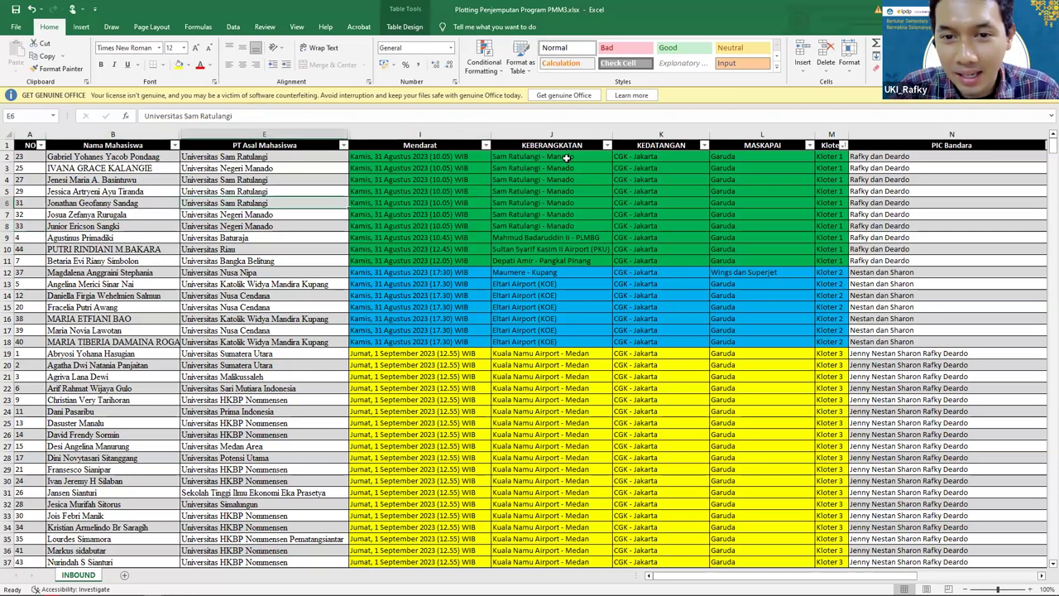
drag(569, 157, 581, 262)
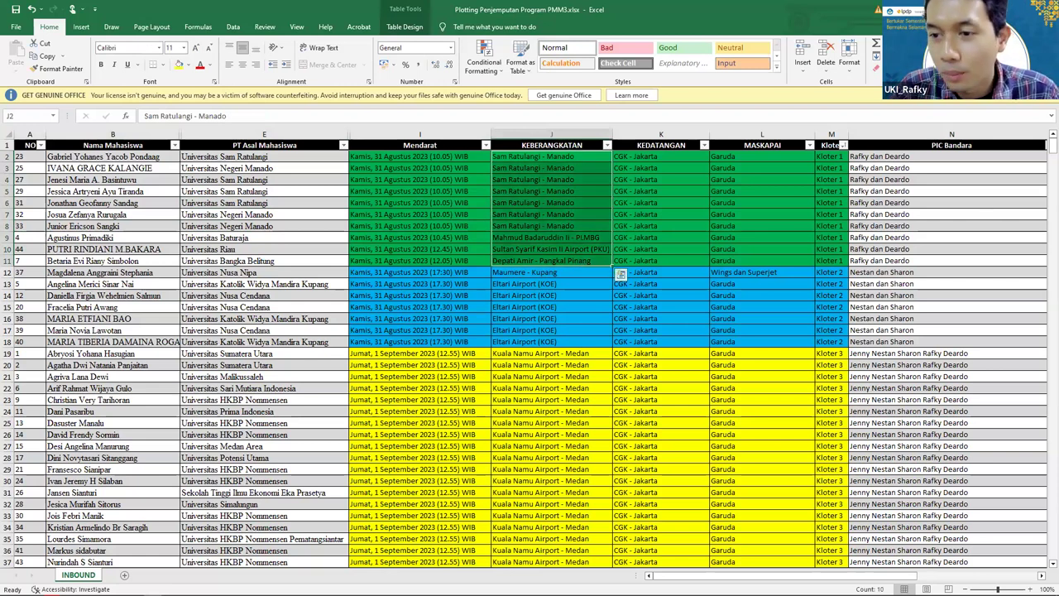
click(128, 134)
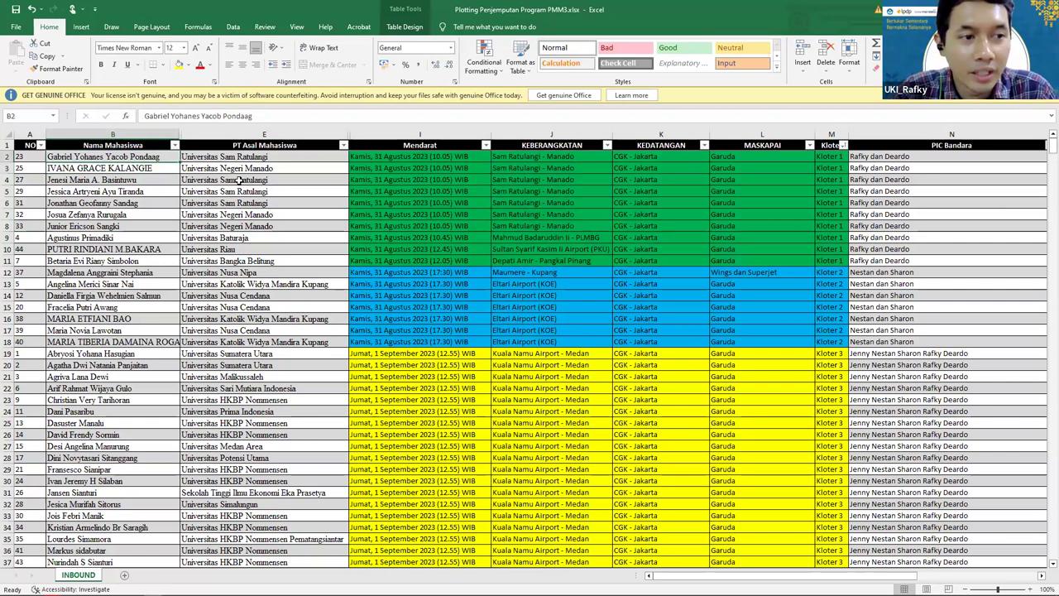
Go through the Kloter 1 student names down to the group's last row, row 11
key(Down)
key(Down)
key(Down)
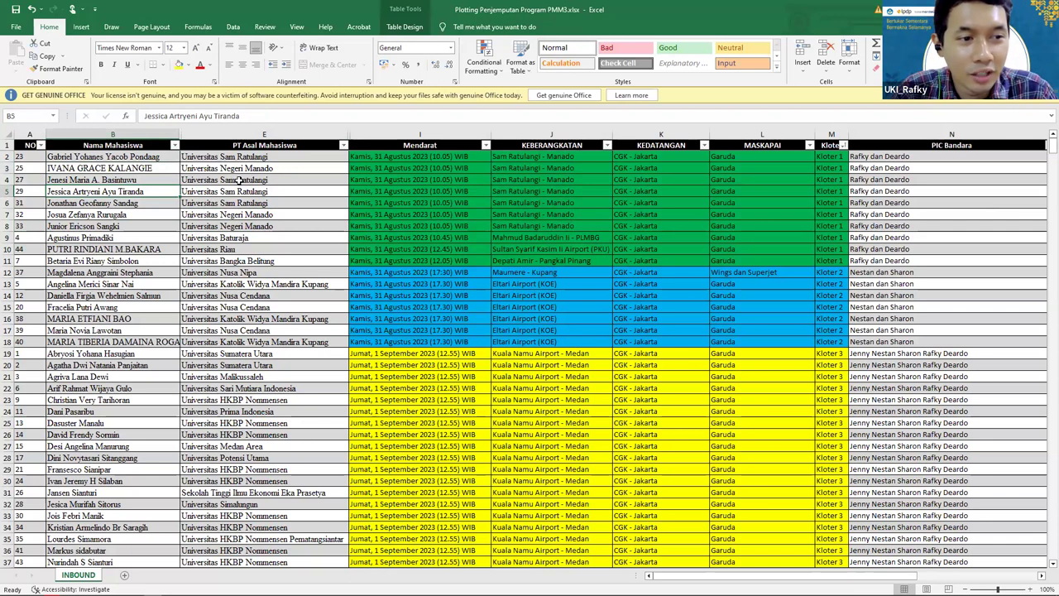
key(Down)
key(Down)
key(Down)
key(Down)
key(Down)
key(Down)
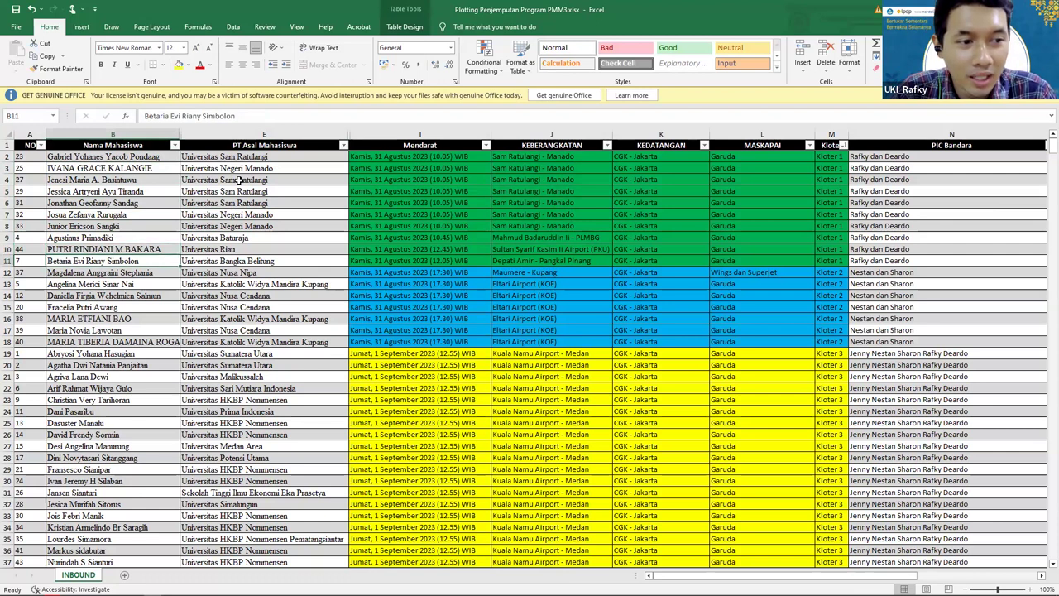
Examine the Kloter 1 home universities, airline and departure airports, working from row 11 back up to the landing time in row 4
key(Right)
key(Right)
key(Right)
key(Right)
key(Right)
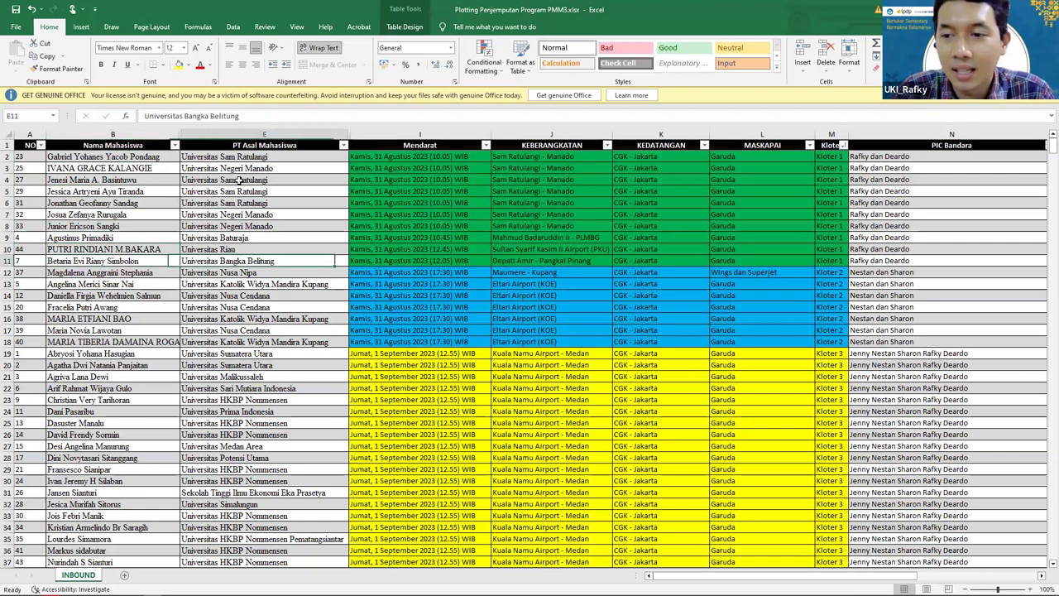
key(Left)
key(Left)
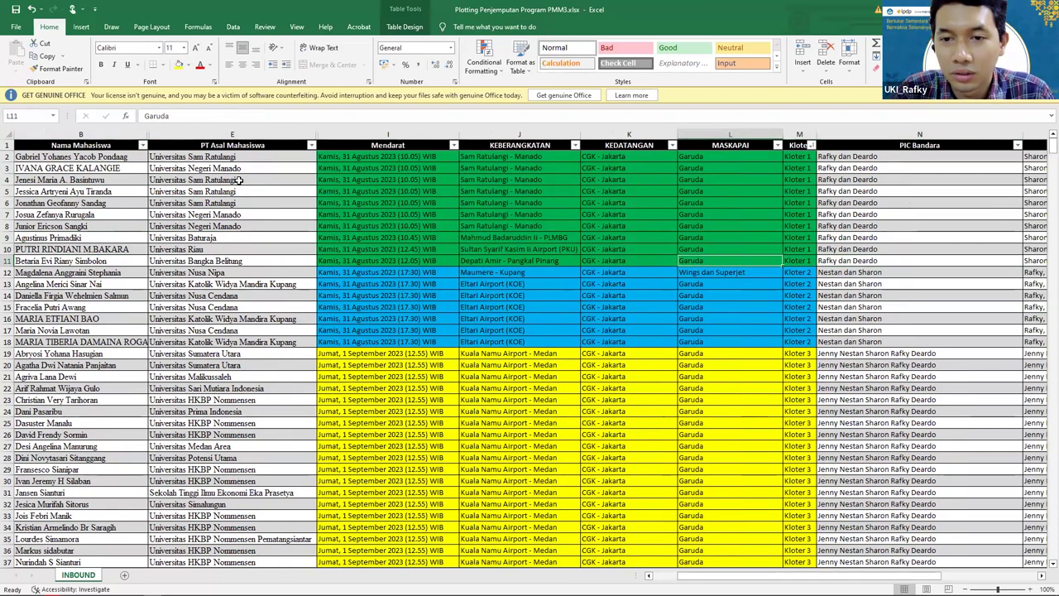
key(Up)
key(Up)
key(Up)
key(Up)
key(Up)
key(Up)
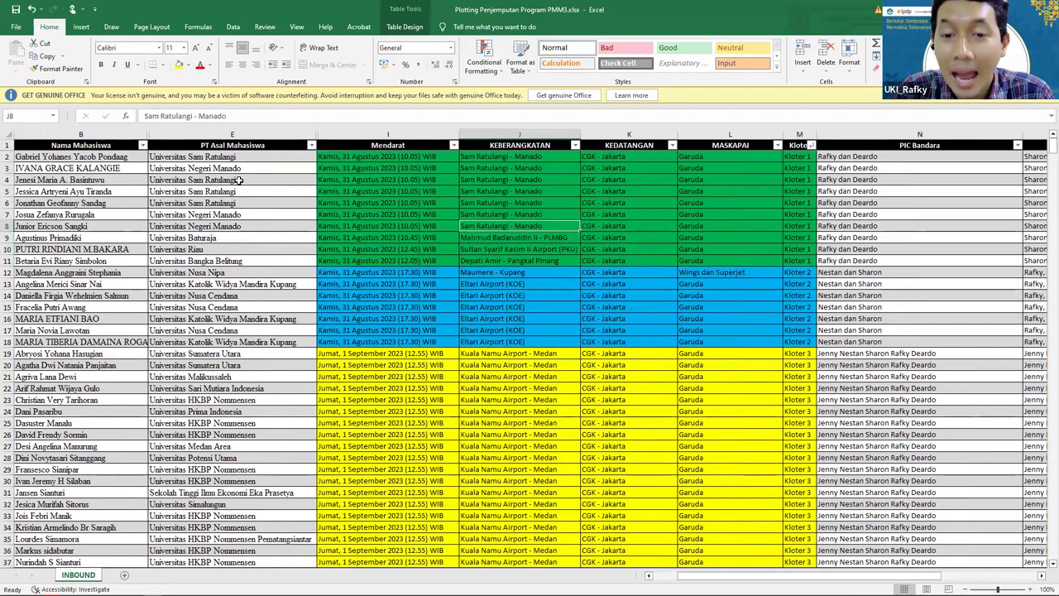
key(Right)
key(Right)
key(Right)
key(Up)
key(Left)
key(Left)
key(Left)
key(Left)
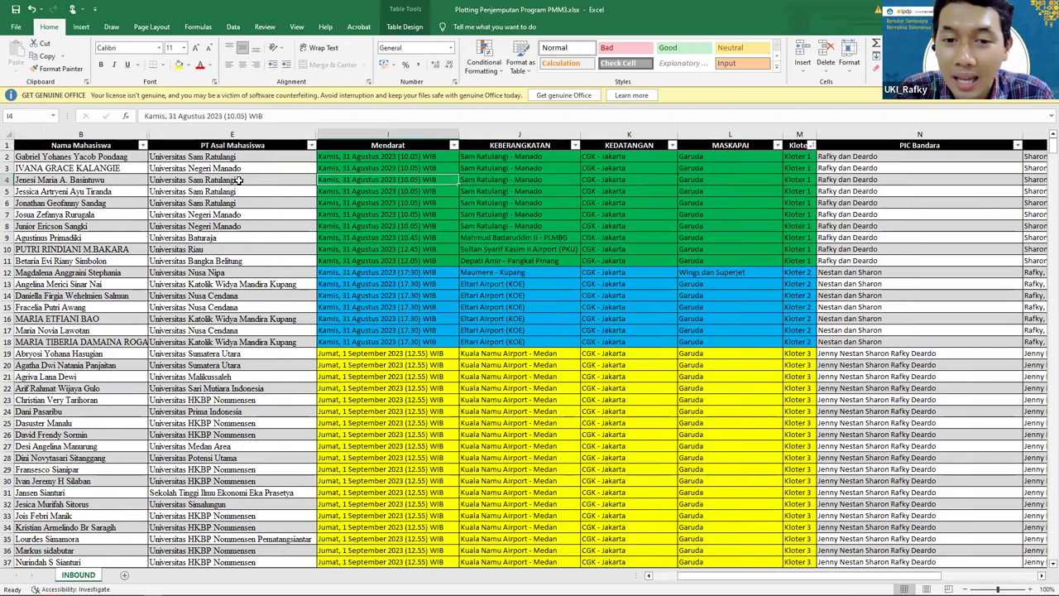
Check the home university, landing time and number of the Kloter 1 student in row 4
click(238, 180)
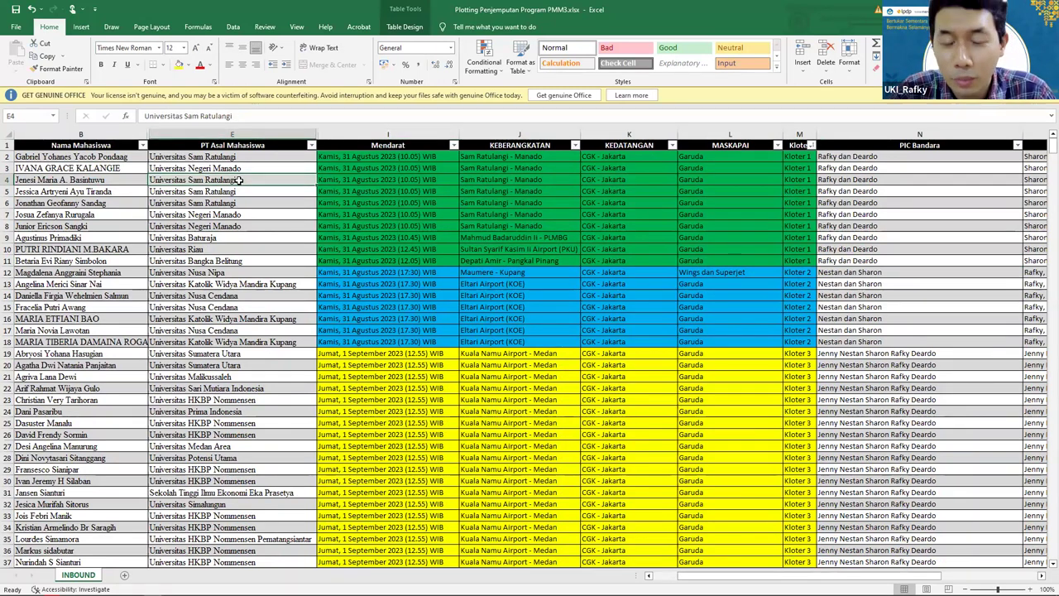
key(Right)
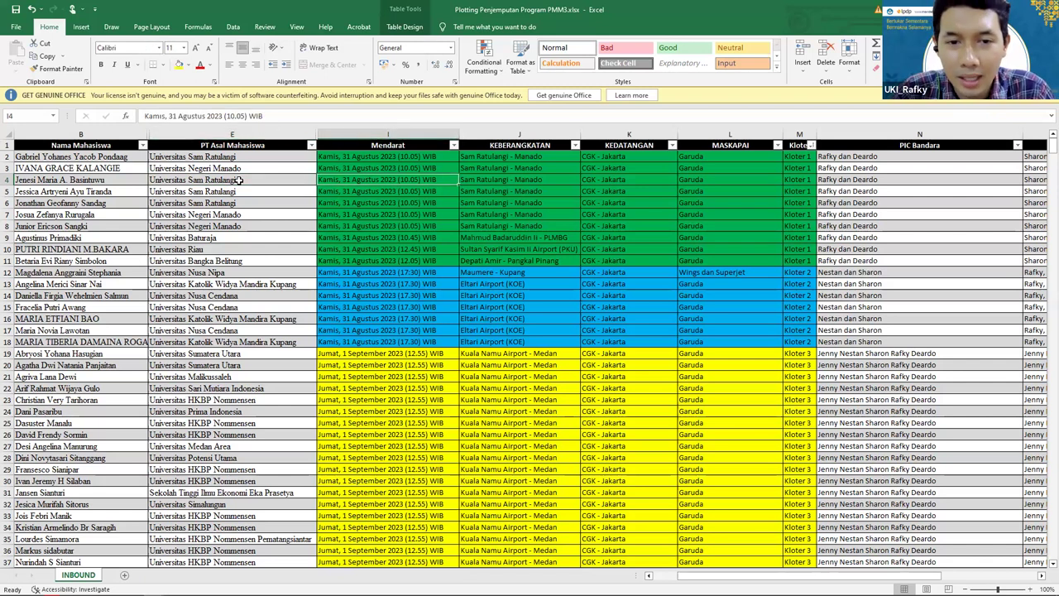
key(Left)
key(Left)
key(Left)
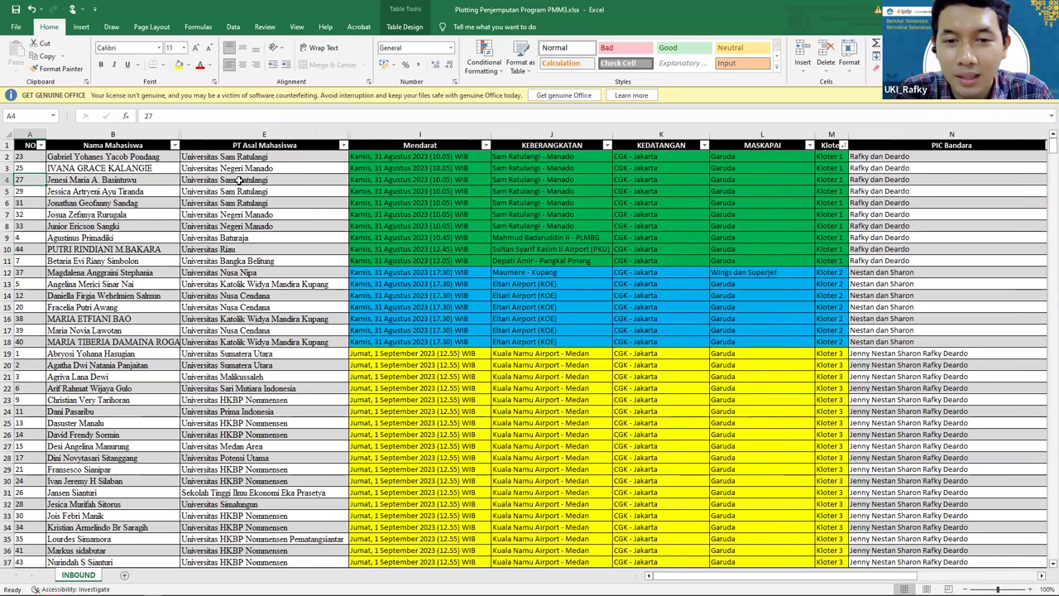
key(Right)
key(Right)
key(Right)
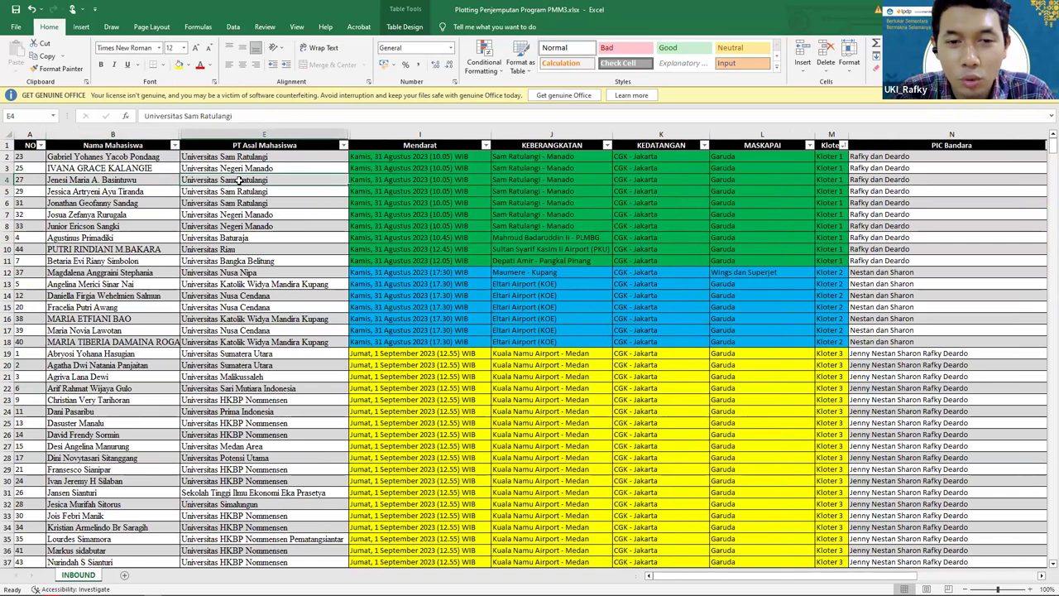
Compare the Kloter 1 landing times in rows 7 to 10 and check the row 10 departure and arrival airports
key(Left)
key(Down)
key(Right)
key(Right)
key(Left)
key(Down)
key(Down)
key(Down)
key(Down)
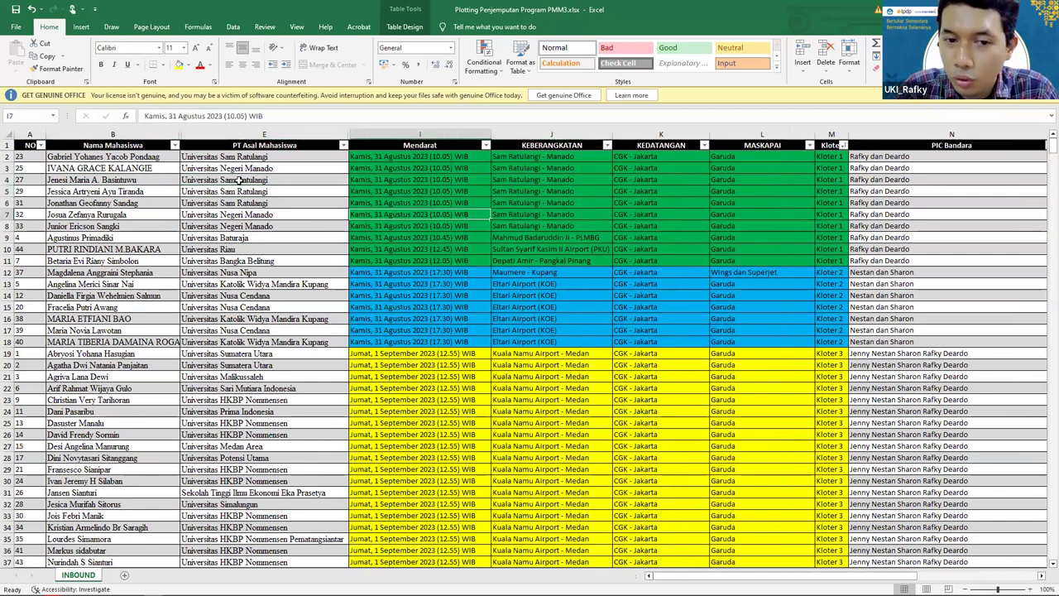
key(Down)
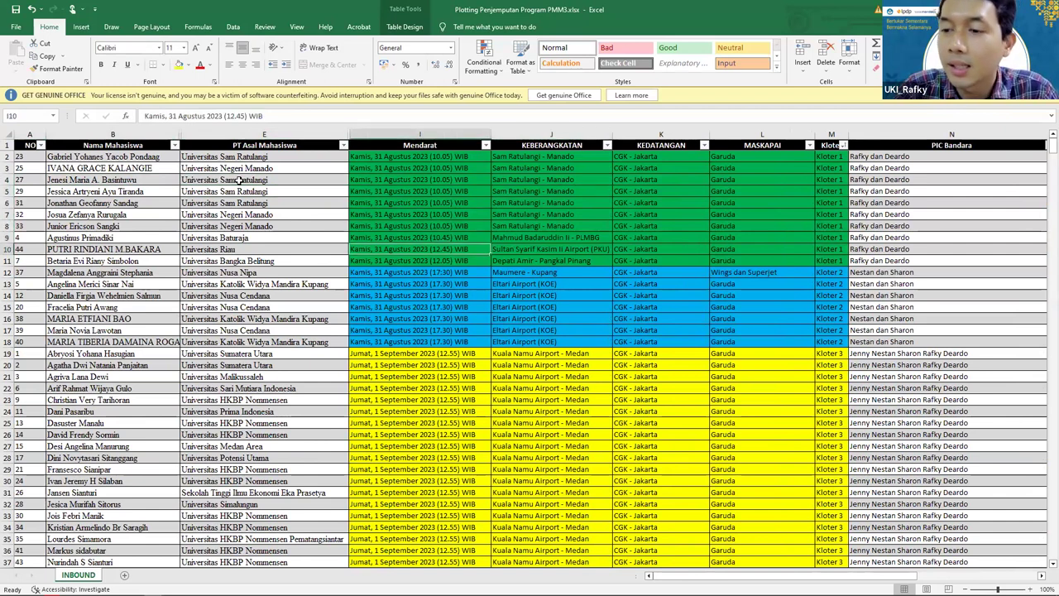
key(Right)
key(Right)
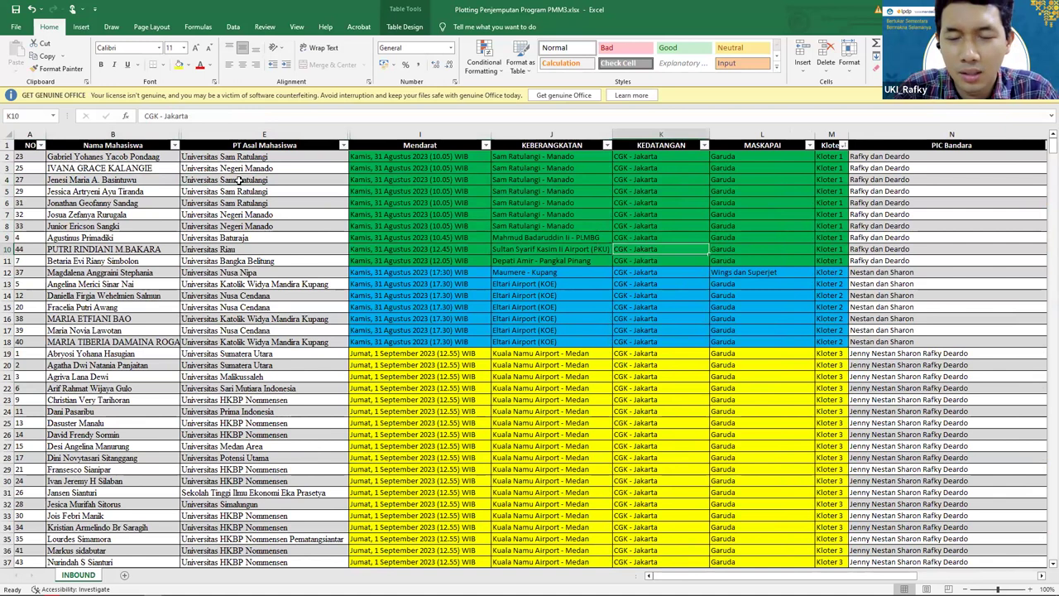
key(Left)
key(Left)
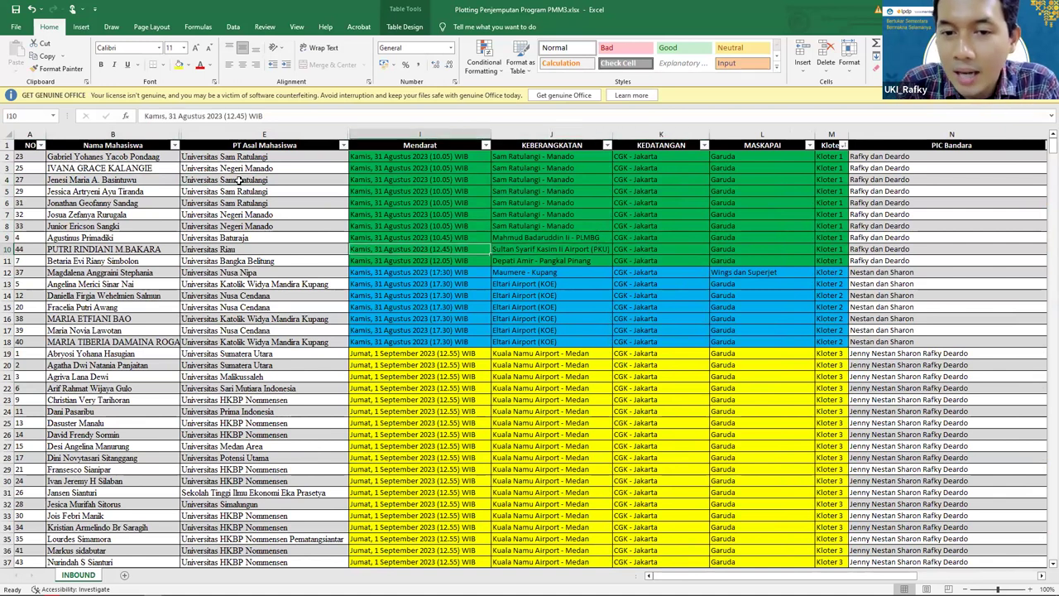
key(Up)
key(Up)
key(Up)
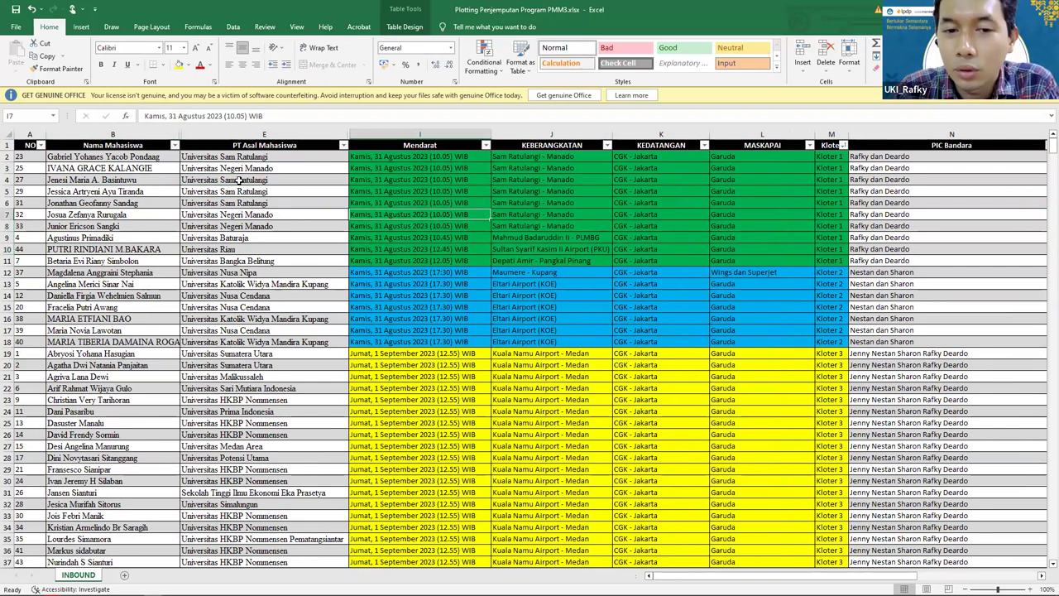
Review the Kloter 1 departure airport, PIC Bandara, PIC Kampus and Transportasi assignments
key(Right)
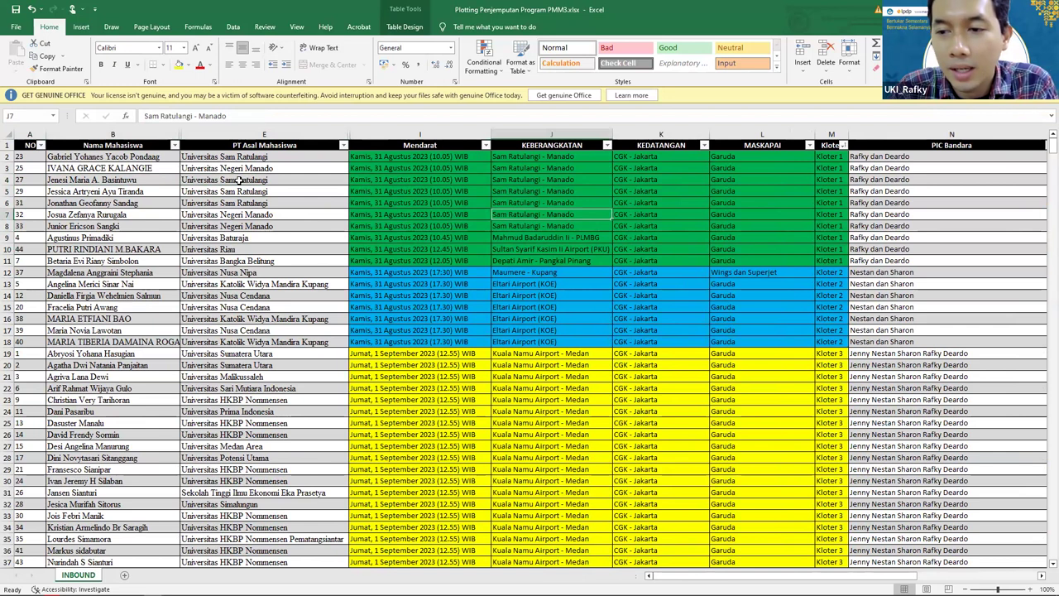
key(Right)
key(Right)
key(Right)
key(Right)
key(Right)
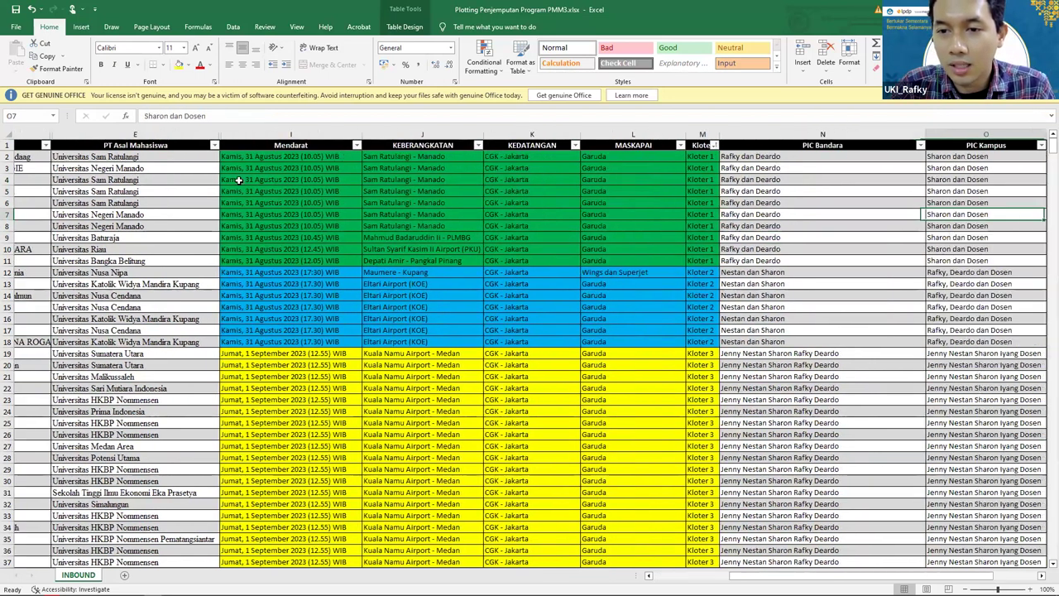
key(Up)
key(Left)
key(Up)
key(Up)
key(Left)
key(Up)
key(Right)
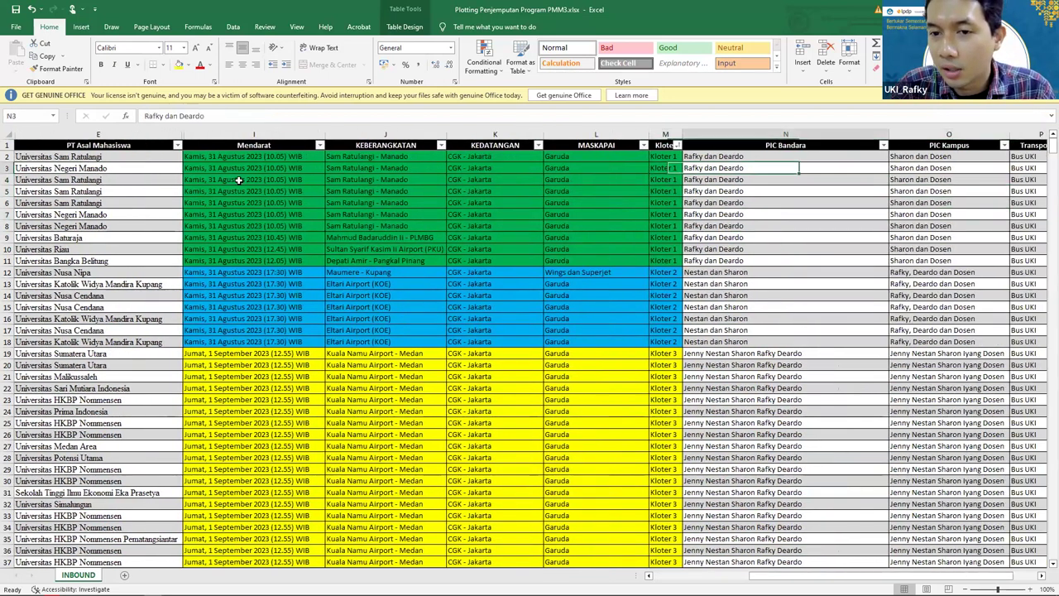
key(Up)
key(Down)
key(Down)
key(Down)
key(Down)
key(Down)
key(Down)
key(Down)
key(Right)
key(Right)
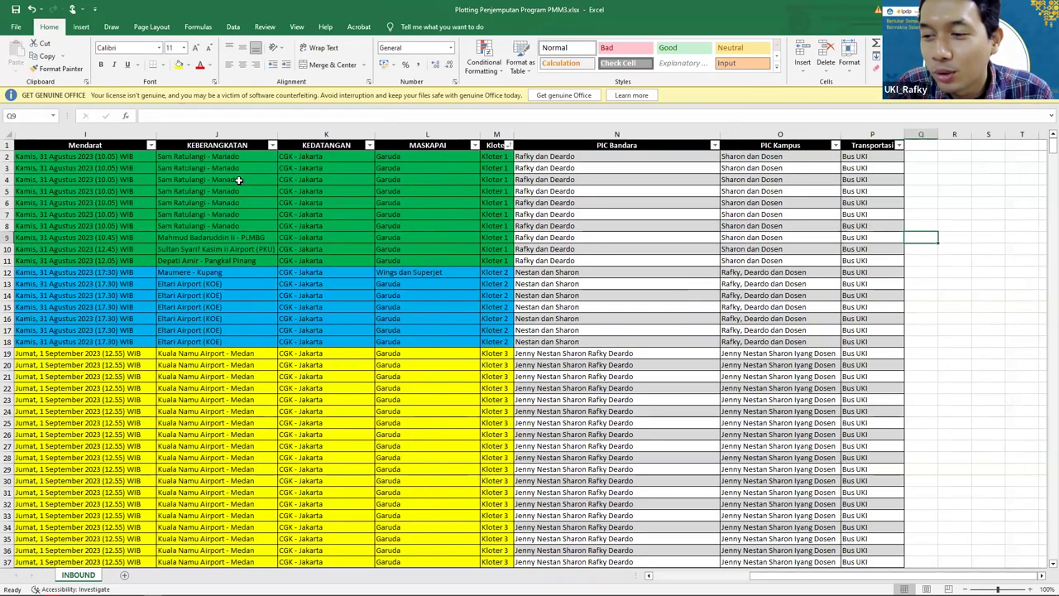
Look over the remaining Kloter 1 rows and return to the start of the group's last row, row 11
key(Up)
key(Up)
key(Up)
key(Up)
key(Up)
key(Down)
key(Down)
key(Down)
key(Down)
key(Down)
key(Down)
key(Down)
key(Left)
key(Left)
key(Left)
key(Left)
key(Left)
key(Left)
key(Home)
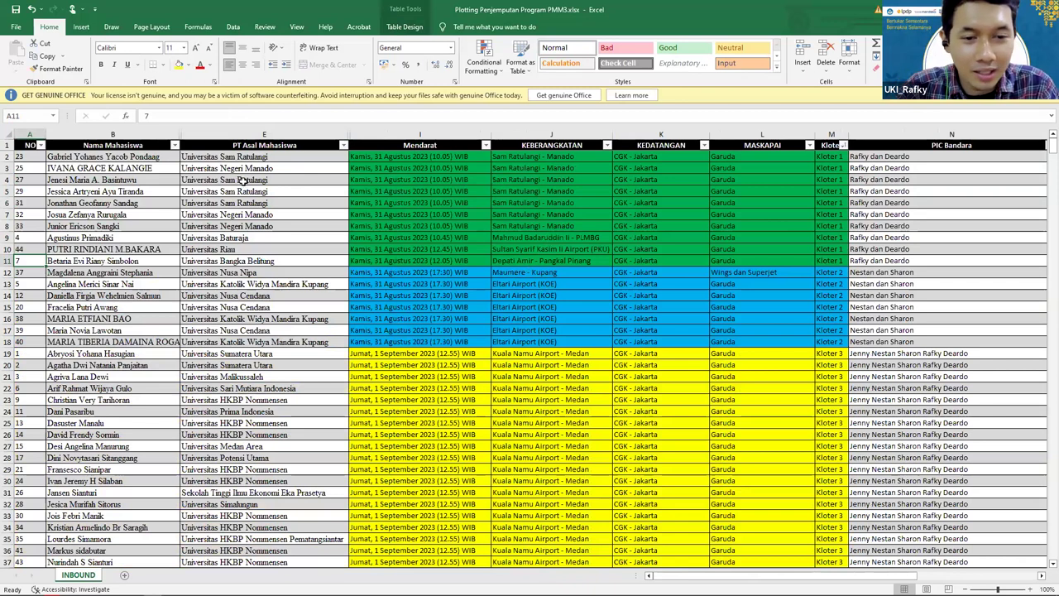
Go through the Kloter 2 student names one by one, from row 12 to row 18
key(Right)
key(Right)
key(Down)
key(Down)
key(Down)
key(Down)
key(Down)
key(Down)
key(Down)
key(Down)
drag(83, 271, 406, 342)
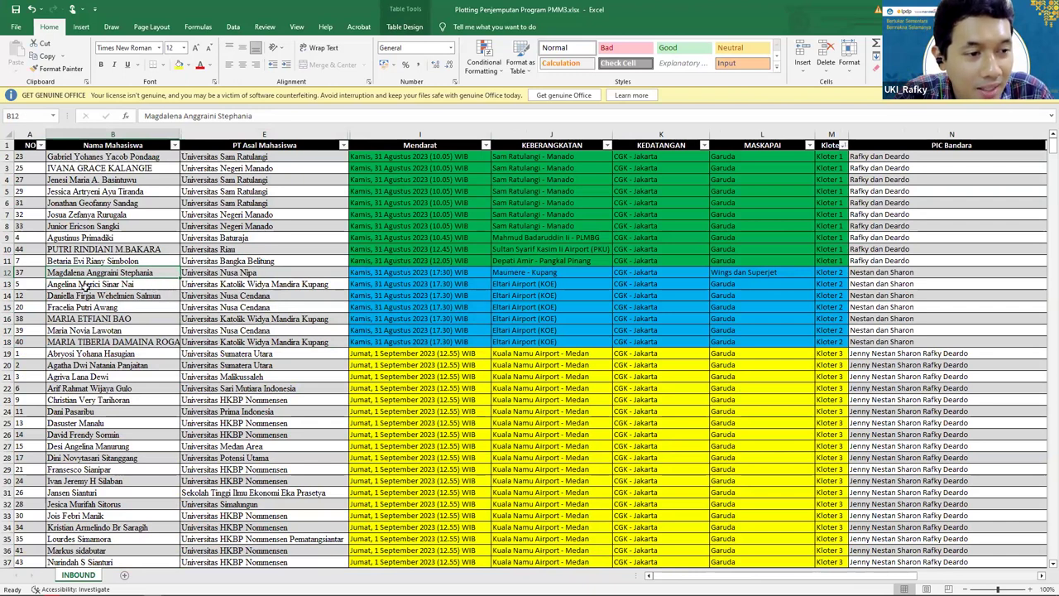
key(Down)
click(118, 295)
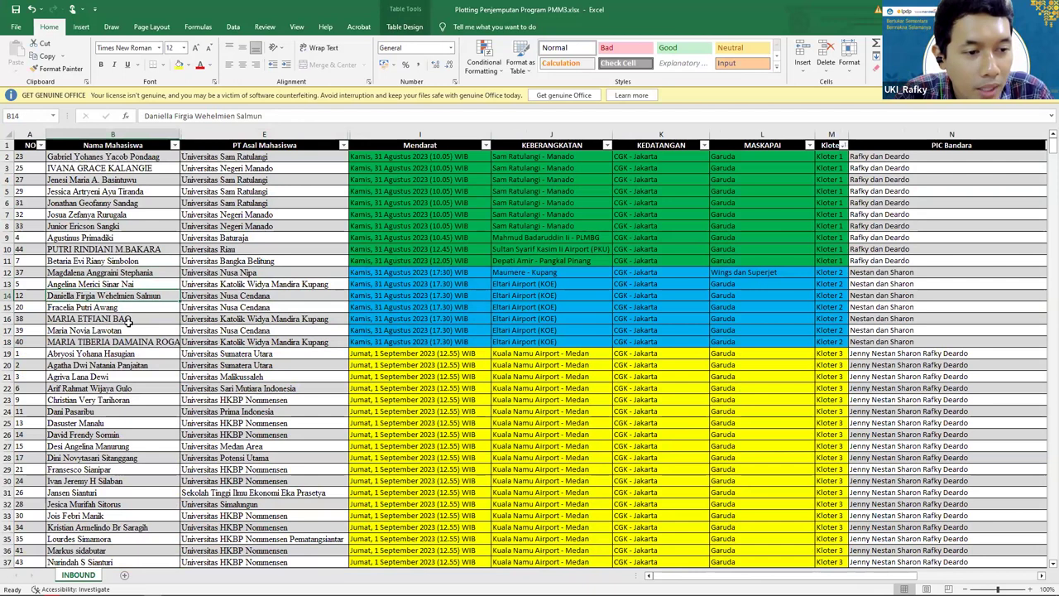
key(Down)
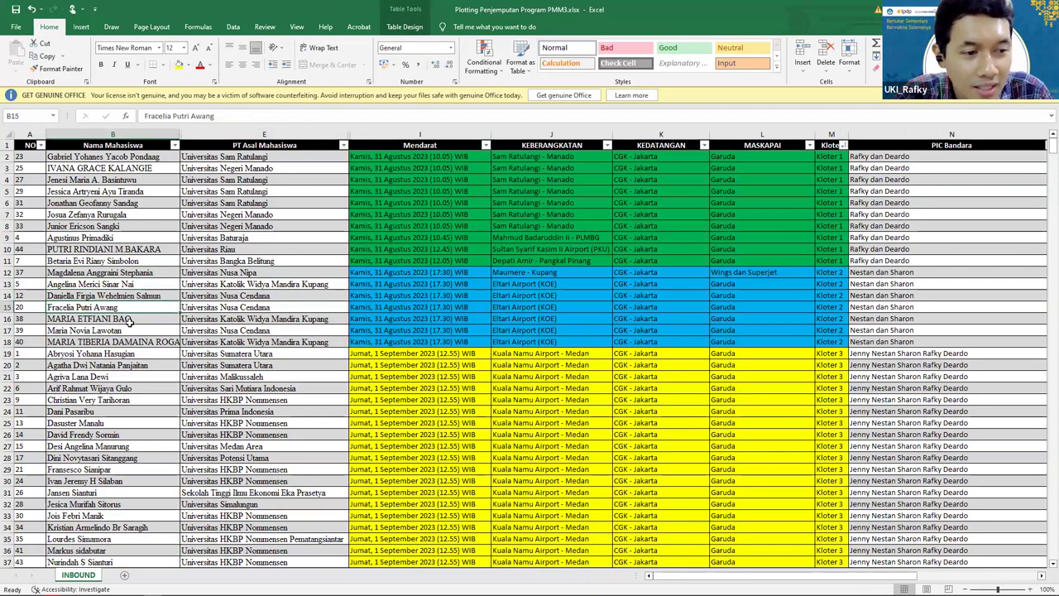
click(130, 319)
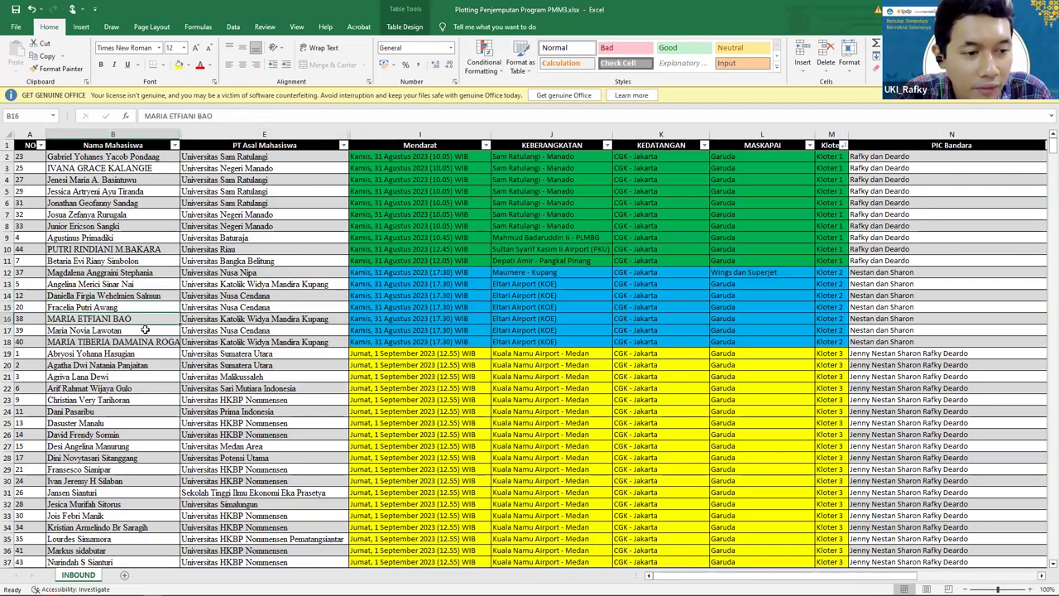
click(131, 328)
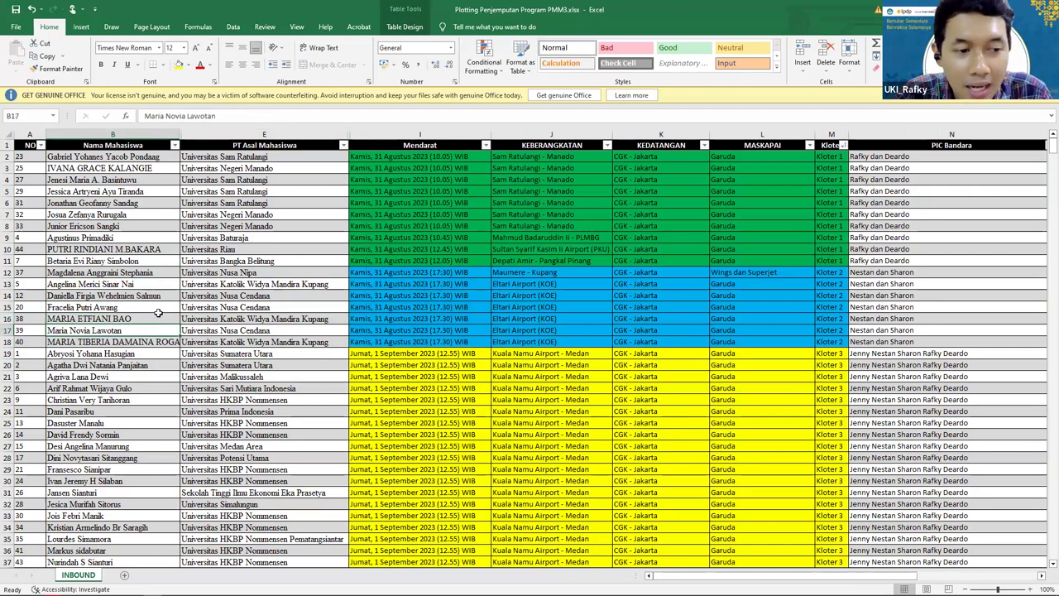
key(Down)
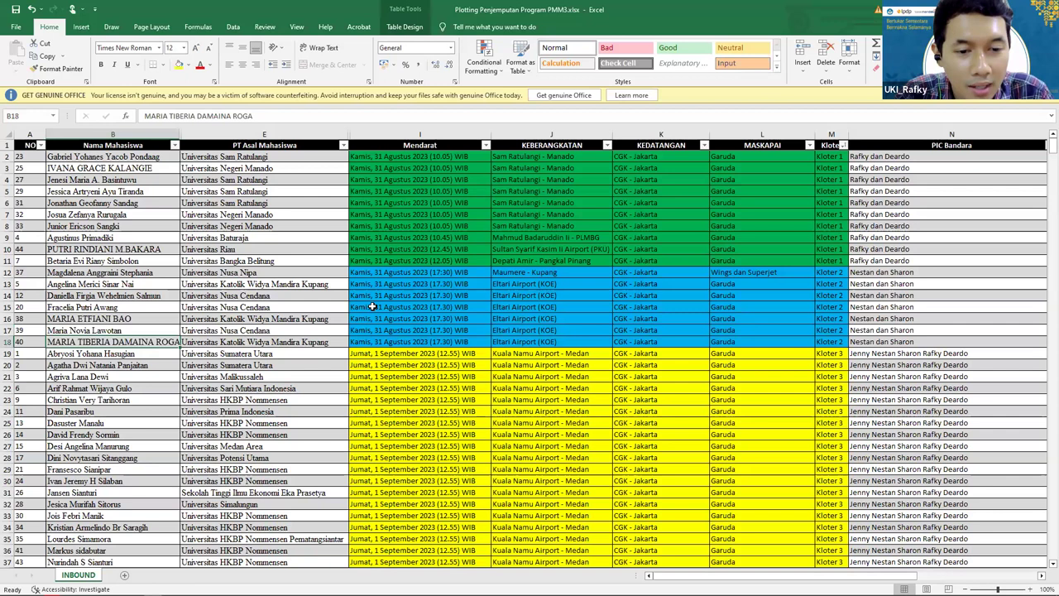
Highlight the Kloter 2 landing times in rows 12 to 18 of the Mendarat column
key(Right)
key(Right)
drag(393, 274, 396, 341)
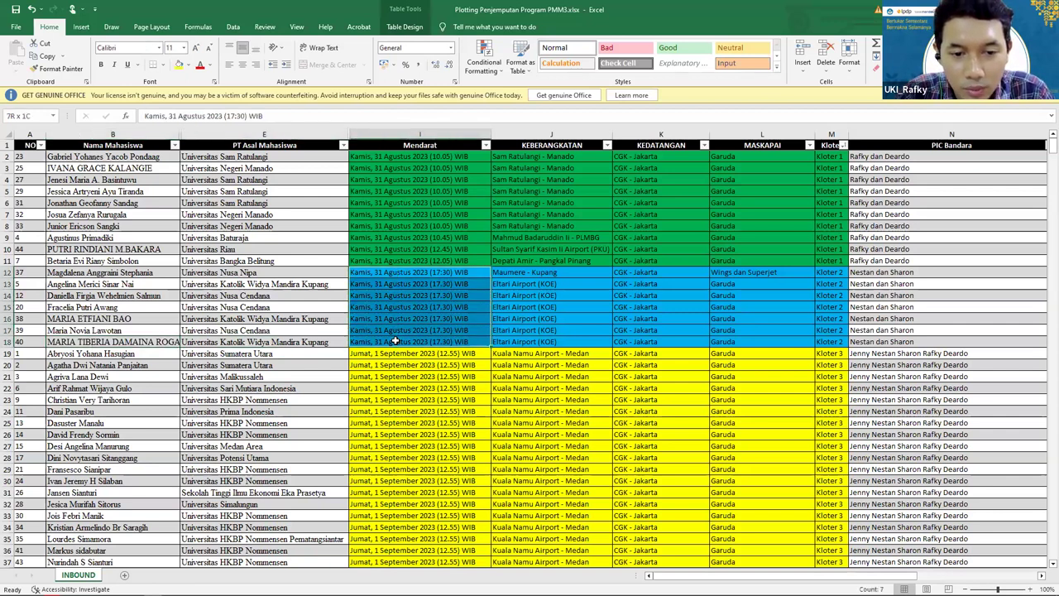
Examine the Kloter 2 PIC Bandara and PIC Kampus assignments and the airline and arrival airport in row 12
click(700, 283)
key(Right)
key(Right)
key(Right)
key(Right)
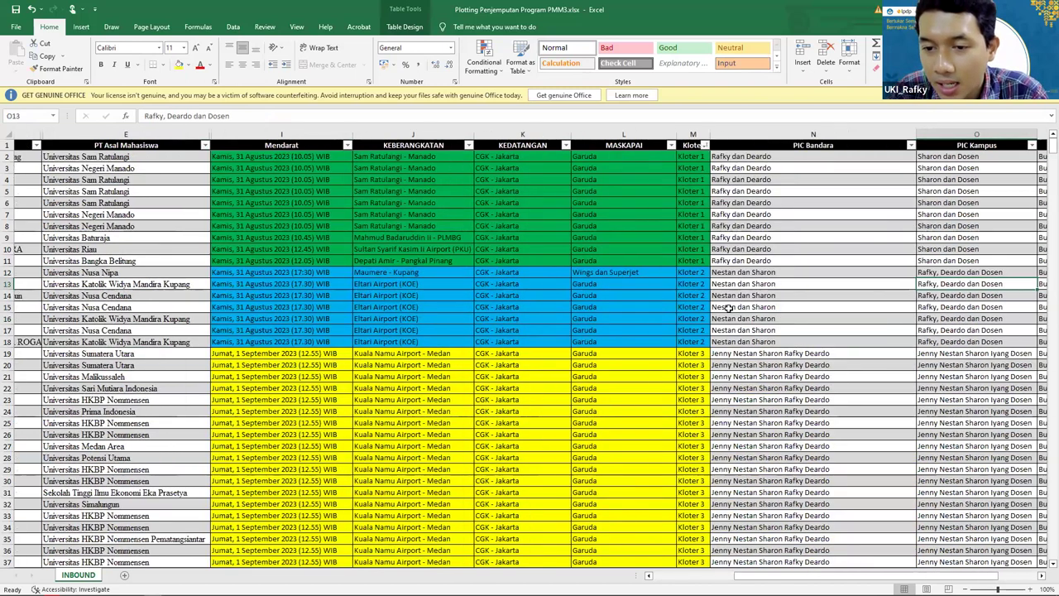
click(555, 271)
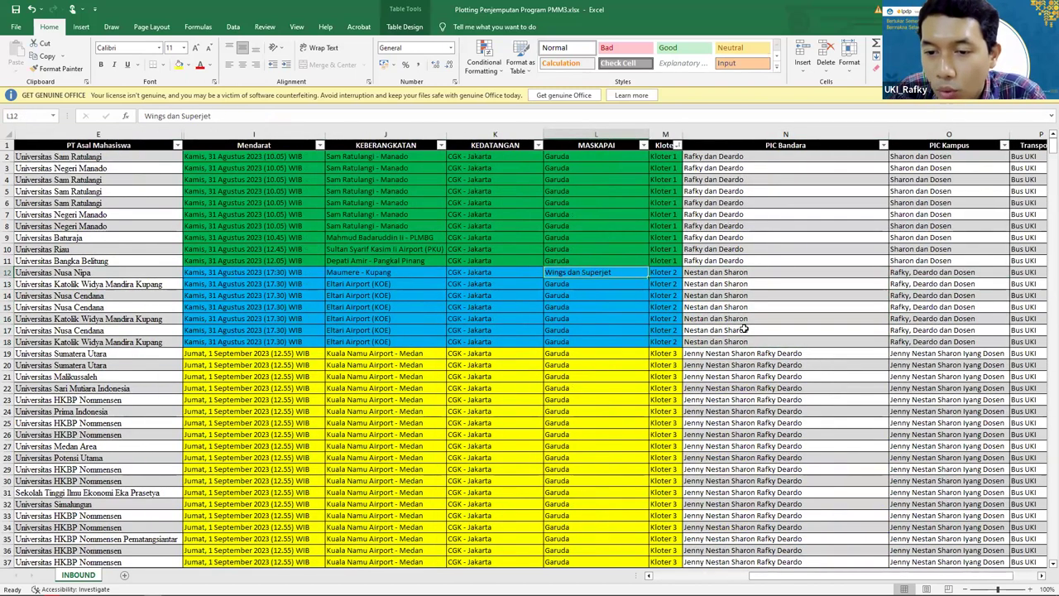
key(ctrl+Up)
key(Right)
key(Right)
key(Down)
key(Down)
key(Down)
key(Down)
key(Down)
key(Down)
key(Down)
key(Down)
key(Down)
key(Down)
key(Down)
key(Left)
key(Left)
key(Left)
key(Left)
key(Left)
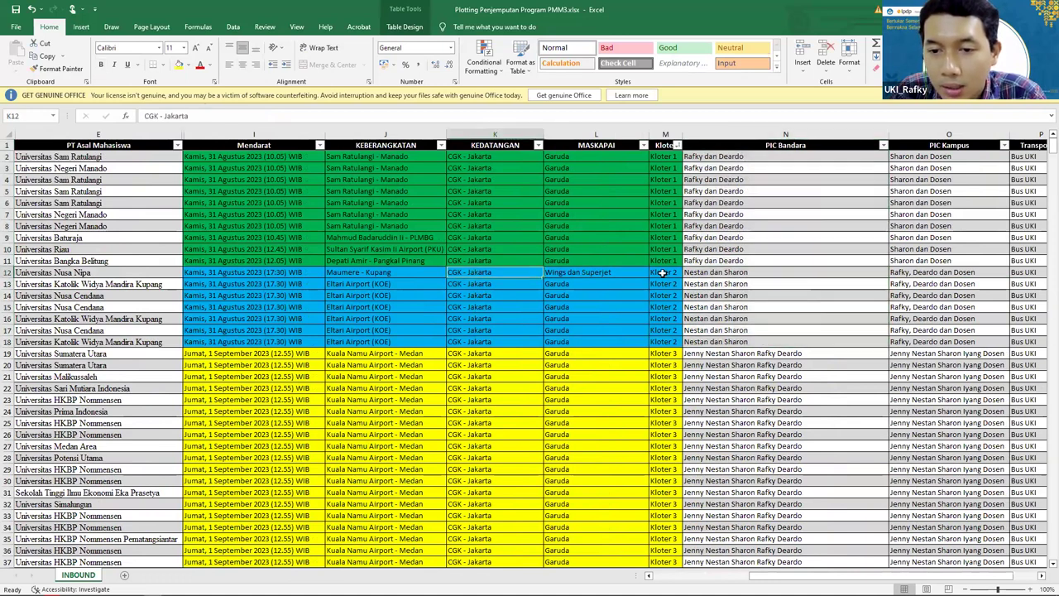
key(Left)
key(Left)
key(Left)
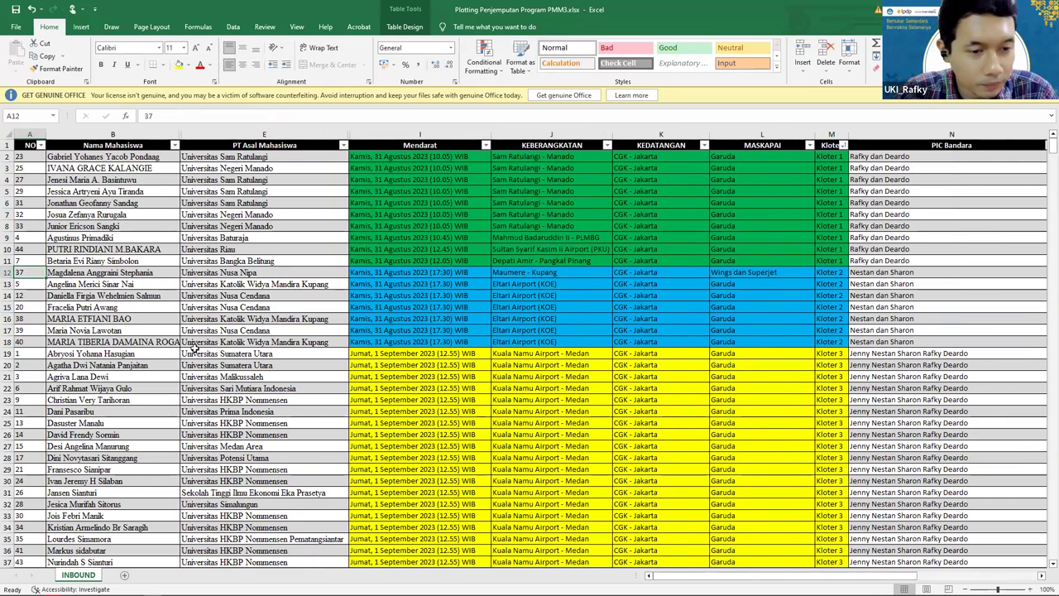
Highlight the Kloter 3 landing times in rows 19 to 48 and select the group's first student name
scroll(387, 322, down, 2)
click(415, 283)
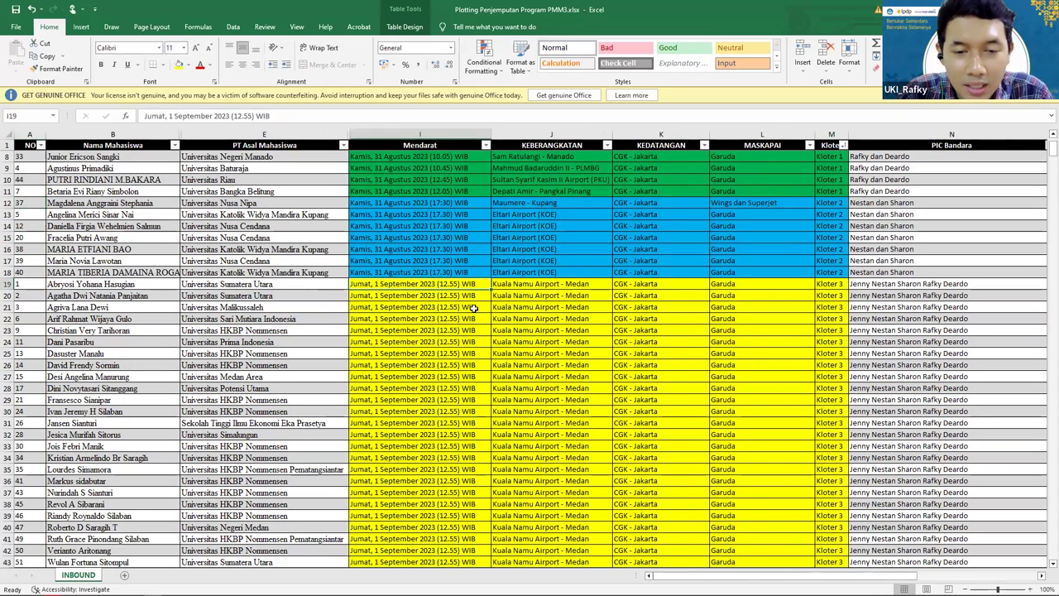
scroll(474, 307, down, 1)
scroll(642, 295, down, 2)
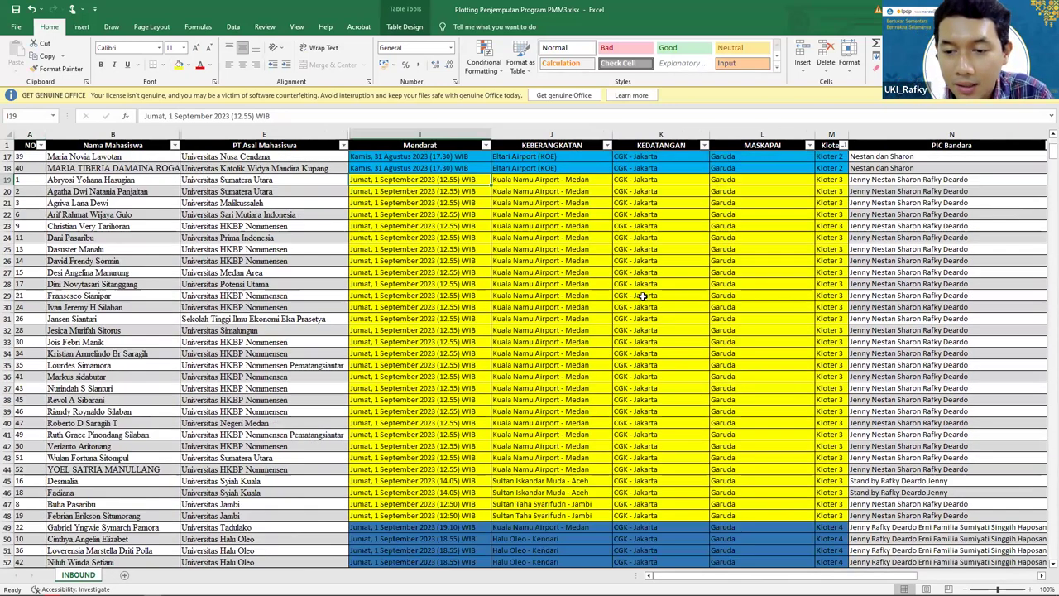
drag(411, 179, 418, 514)
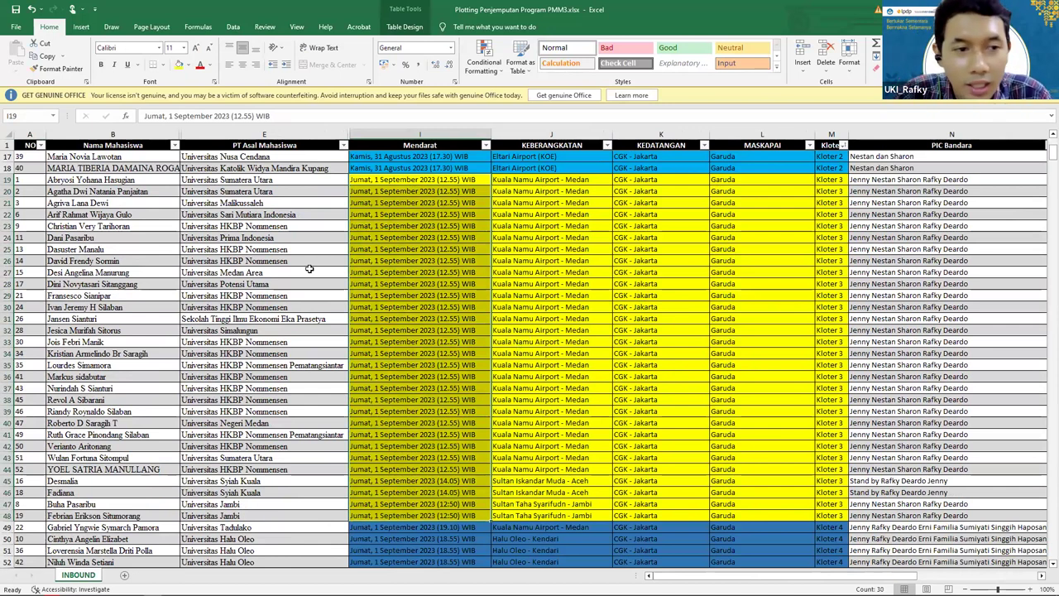
click(114, 180)
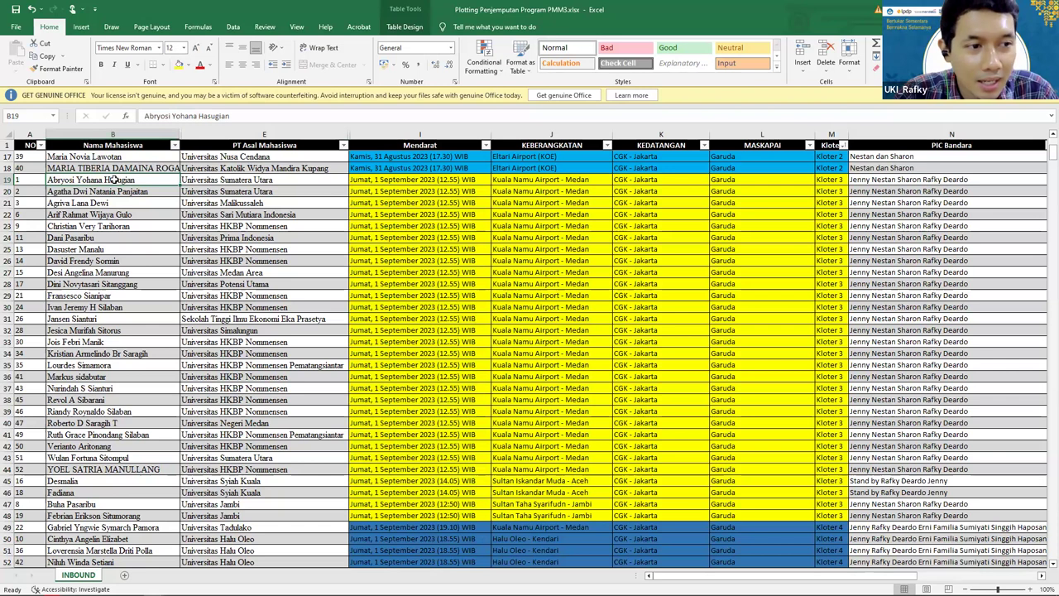
Go through the remaining Kloter 3 student names one by one, from row 20 to row 48
key(Down)
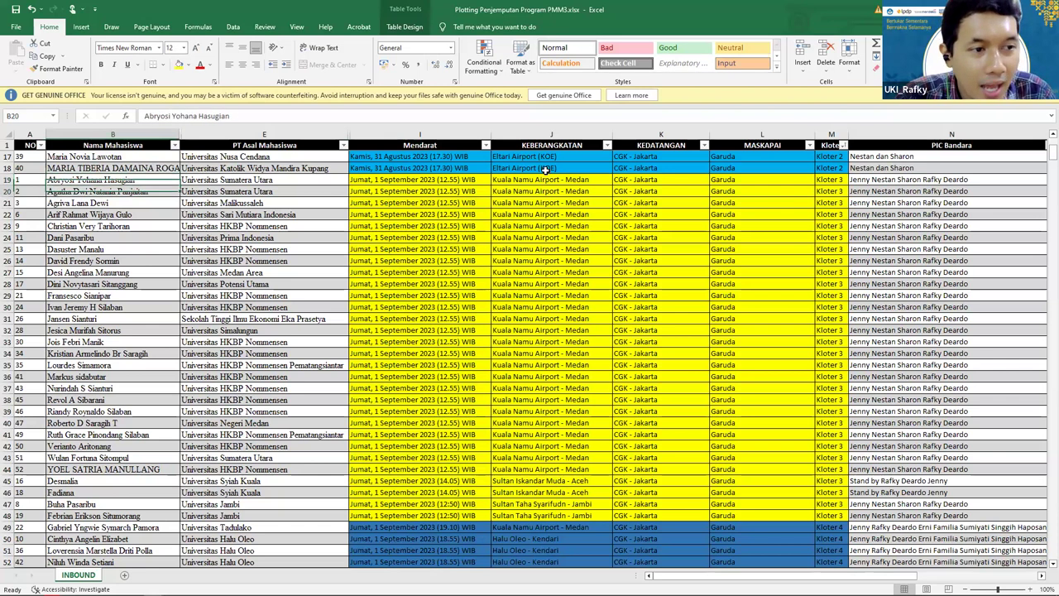
key(Down)
key(Down)
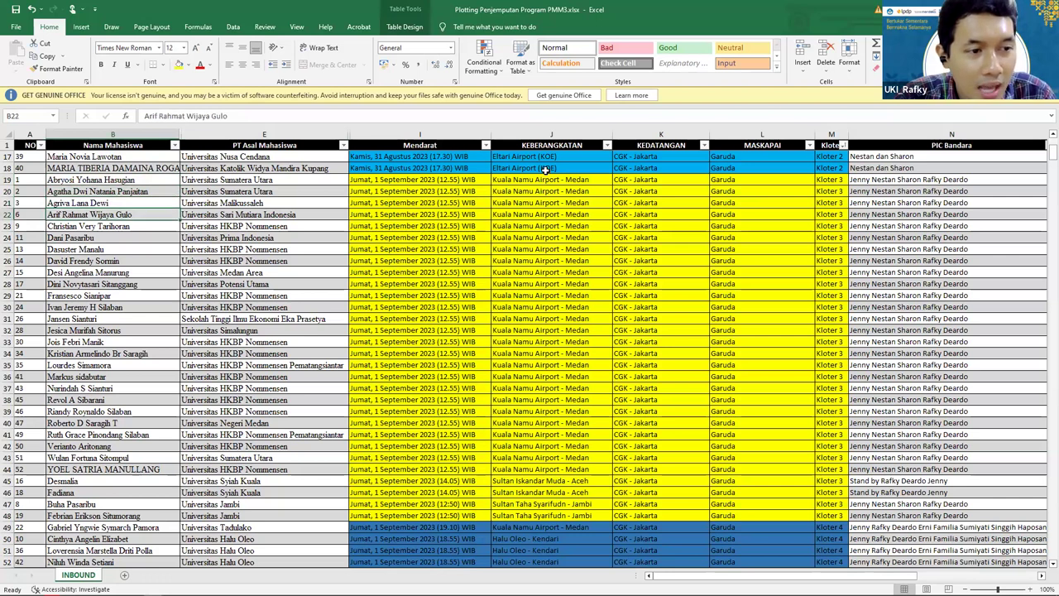
key(Down)
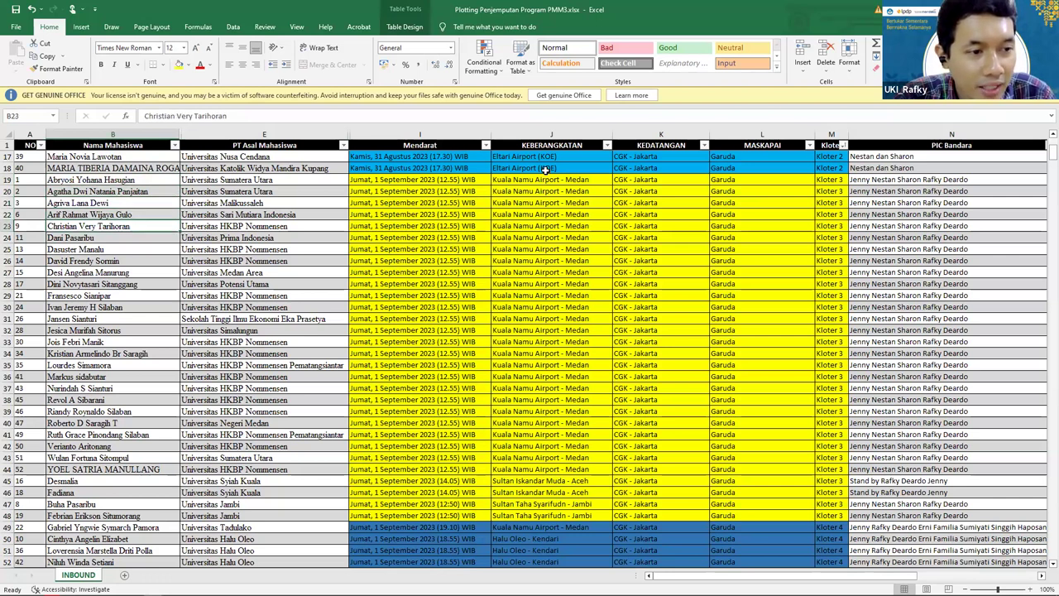
key(Down)
key(Down)
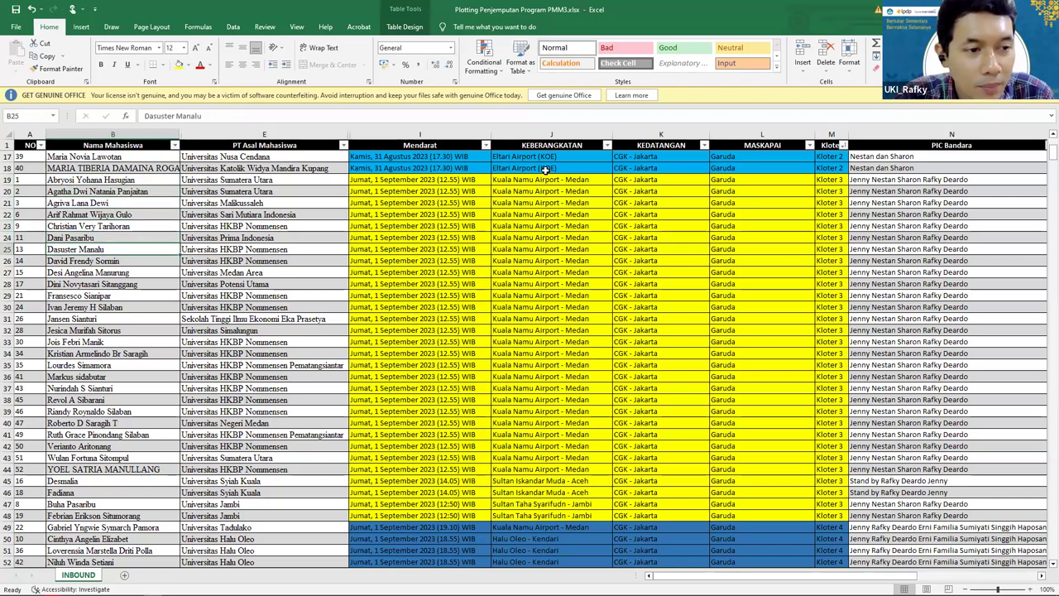
key(Down)
key(Down)
key(Down)
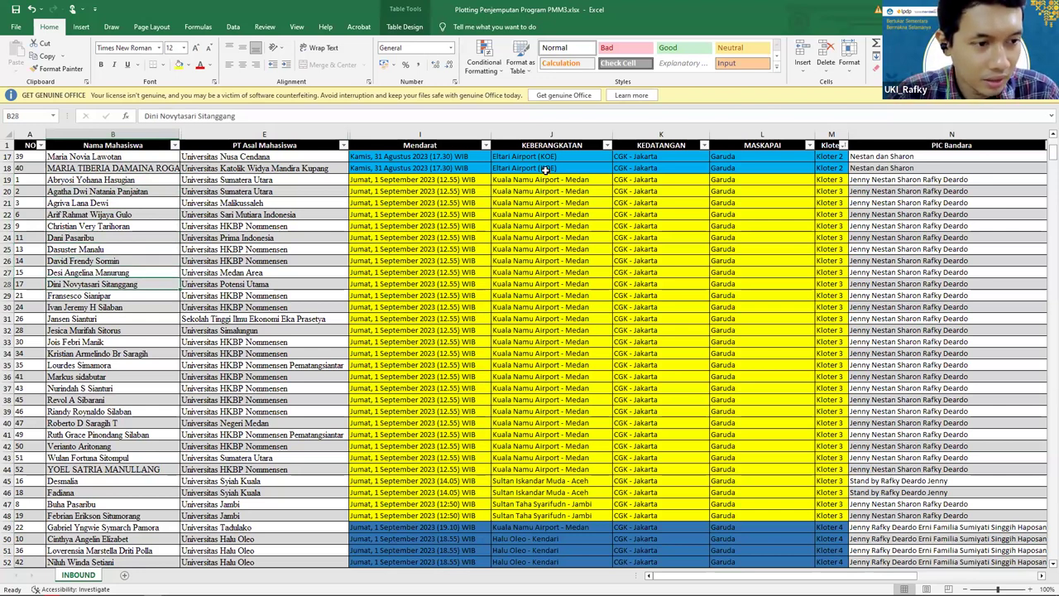
key(Down)
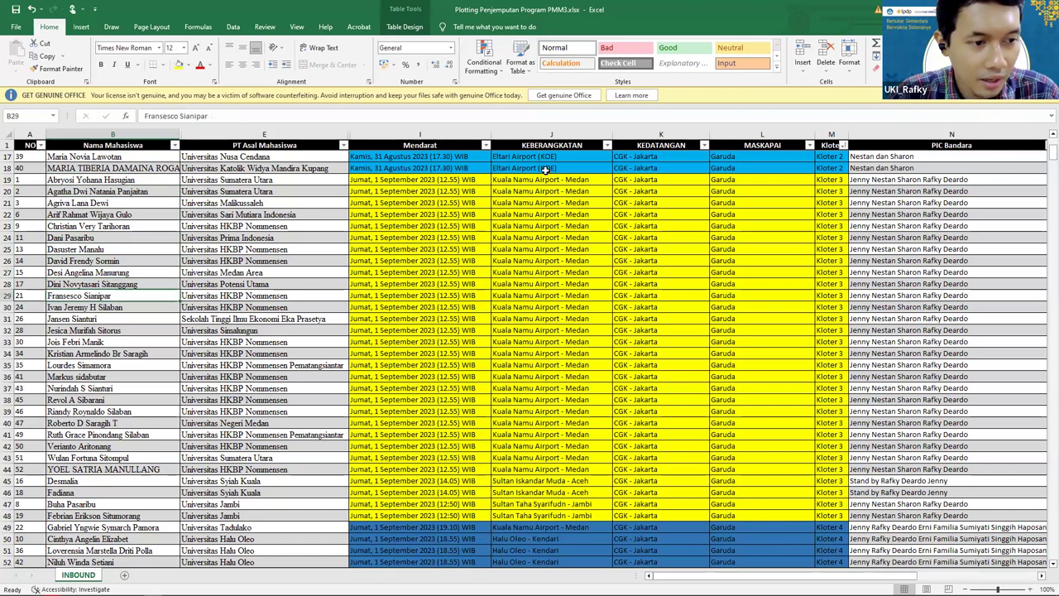
key(Down)
key(Down)
key(Down)
key(Down)
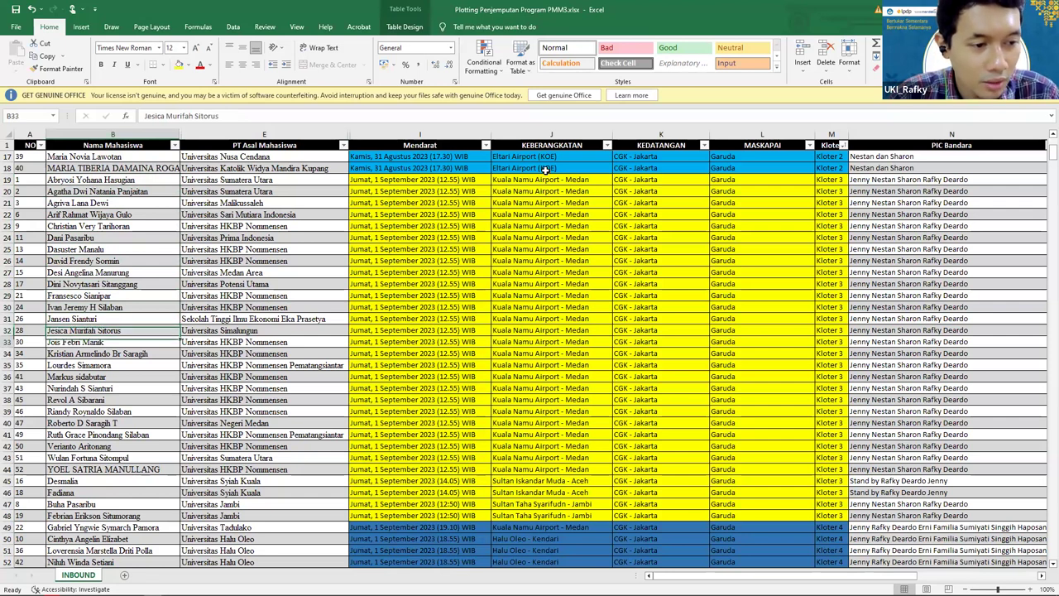
key(Down)
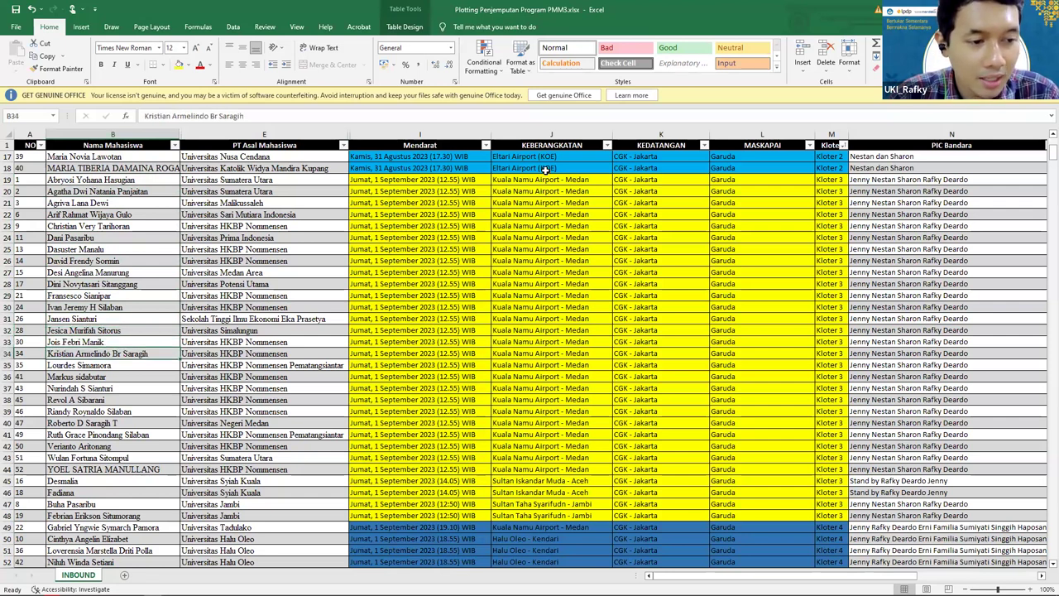
key(Down)
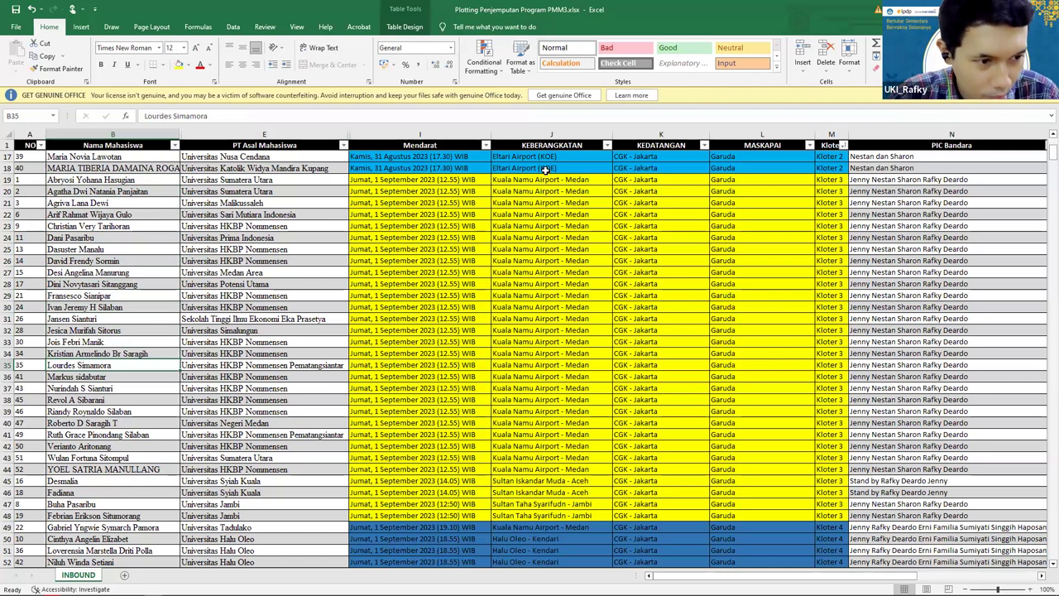
key(Down)
key(Down)
key(Down)
key(Down)
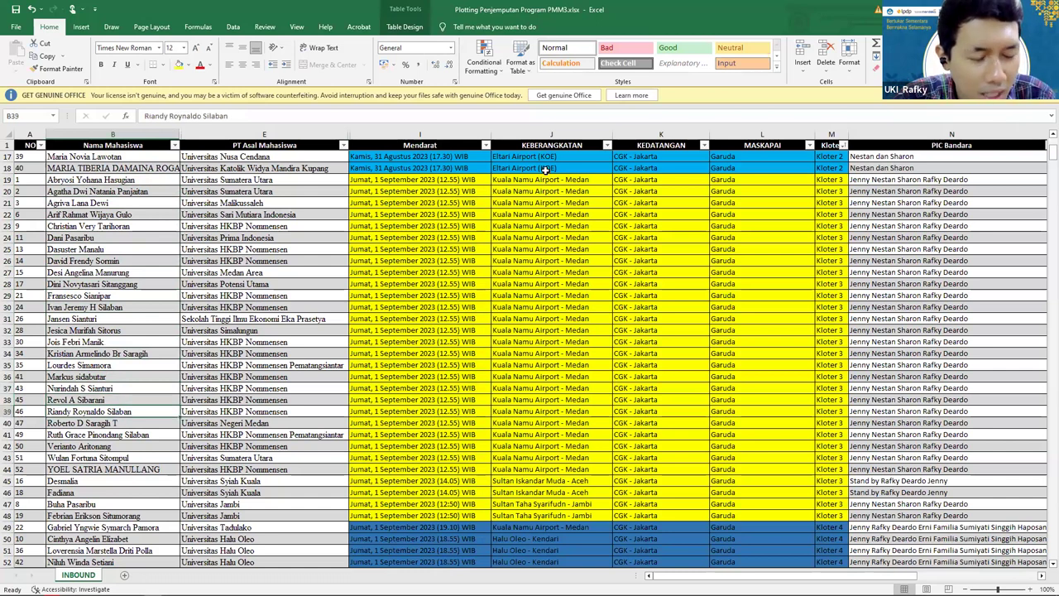
key(Down)
key(Down)
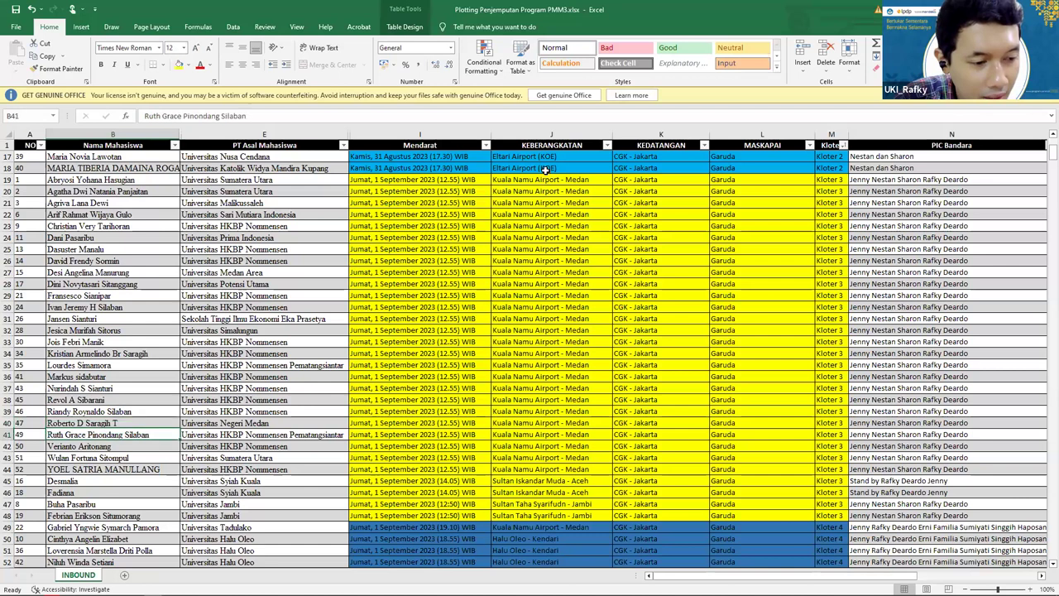
key(Down)
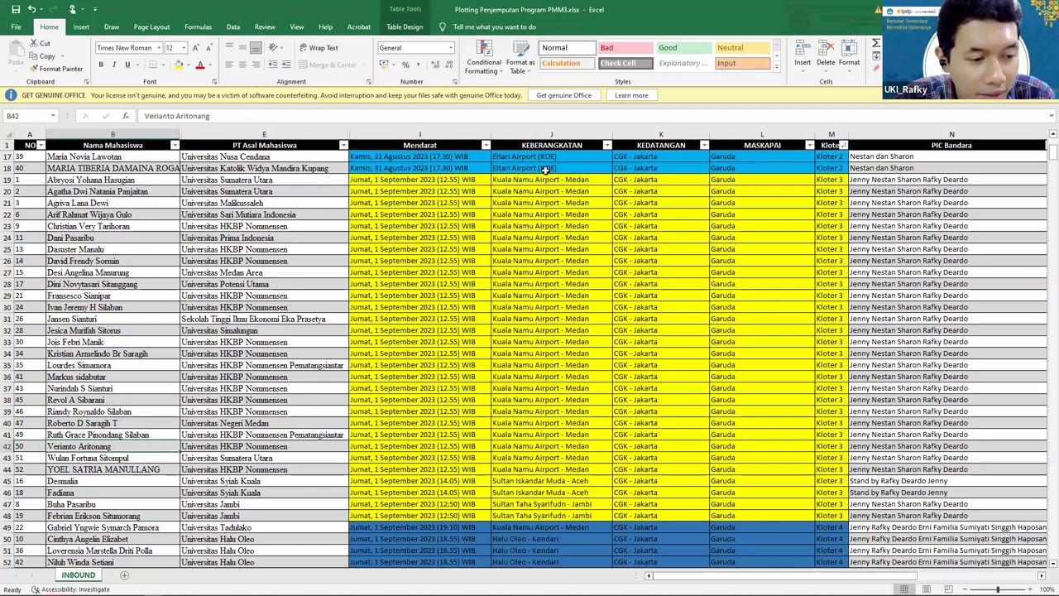
key(Down)
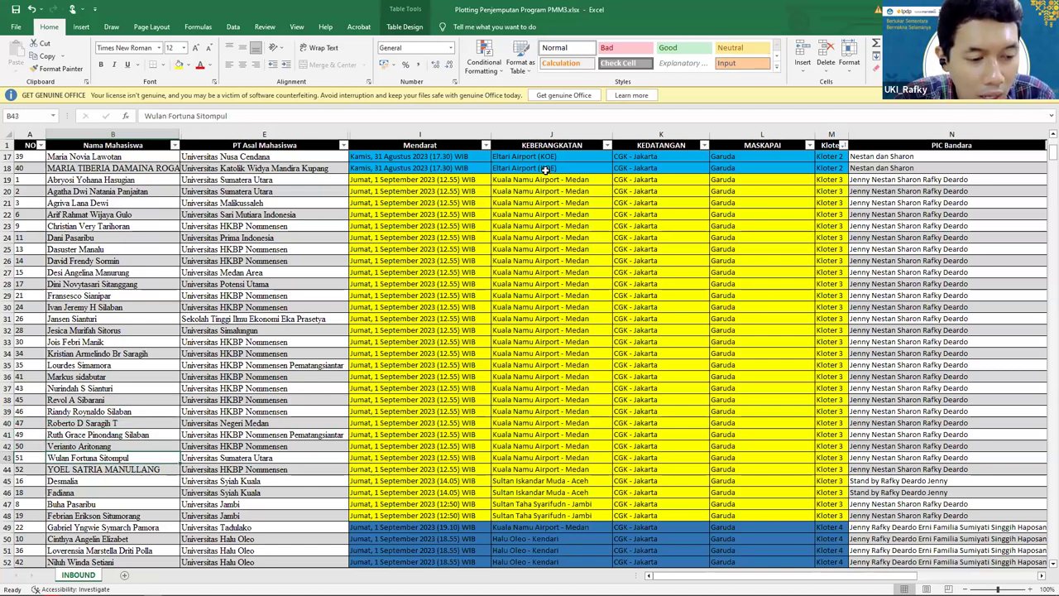
key(Down)
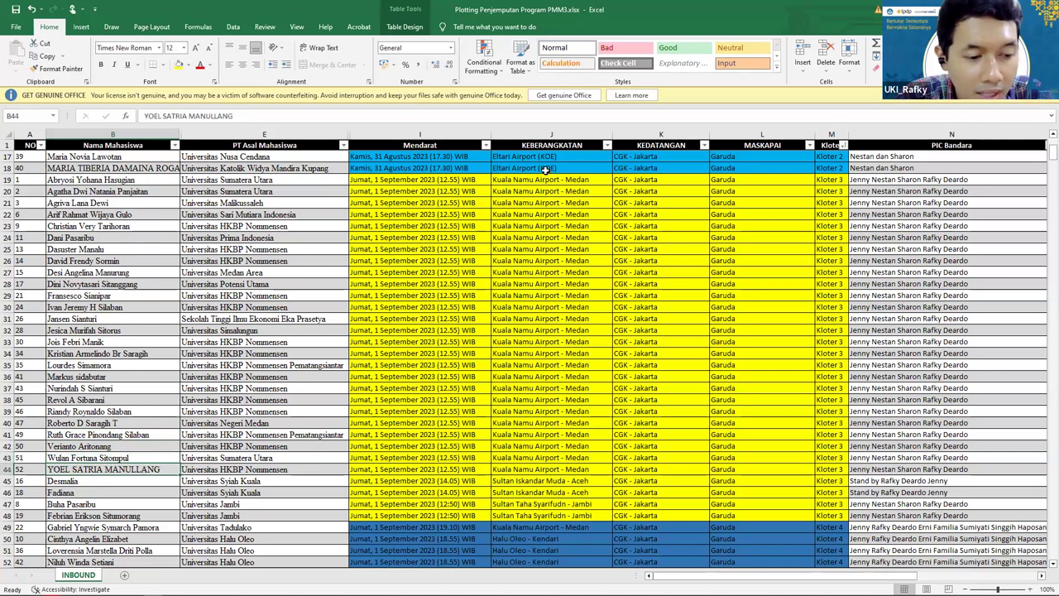
key(Down)
key(Down)
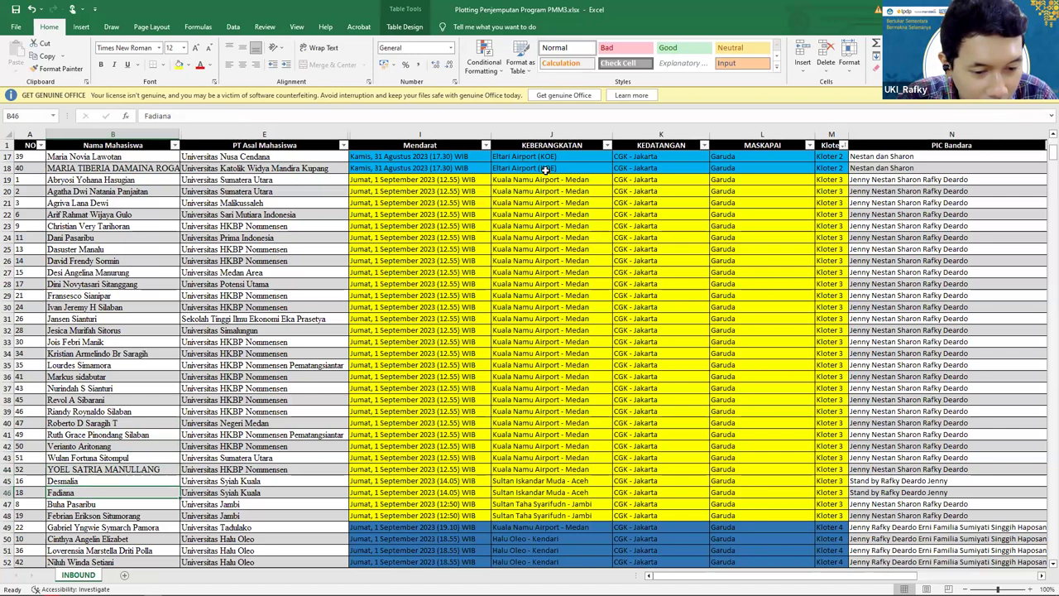
key(Down)
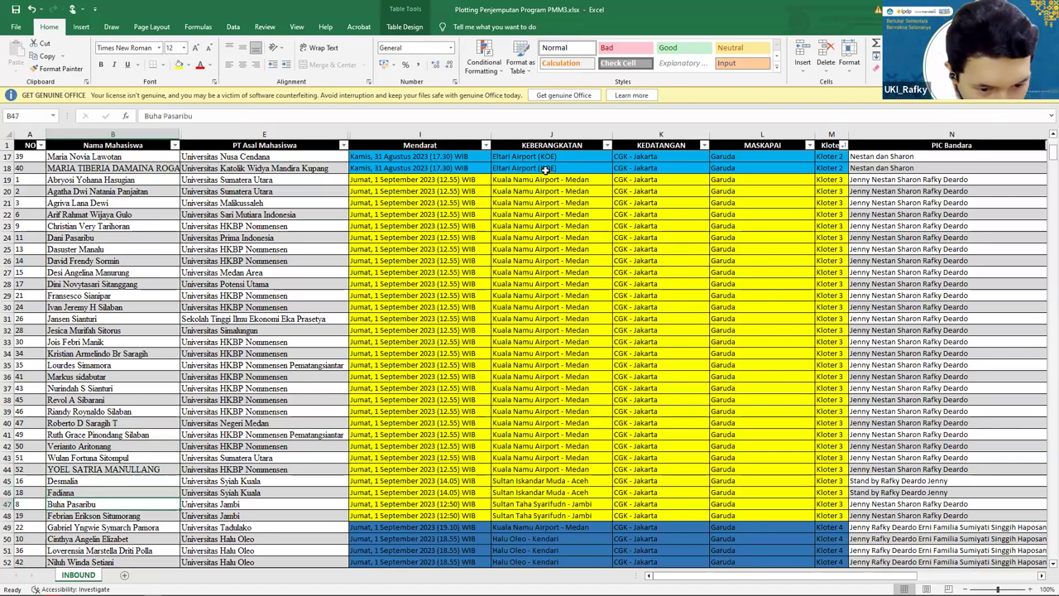
key(Down)
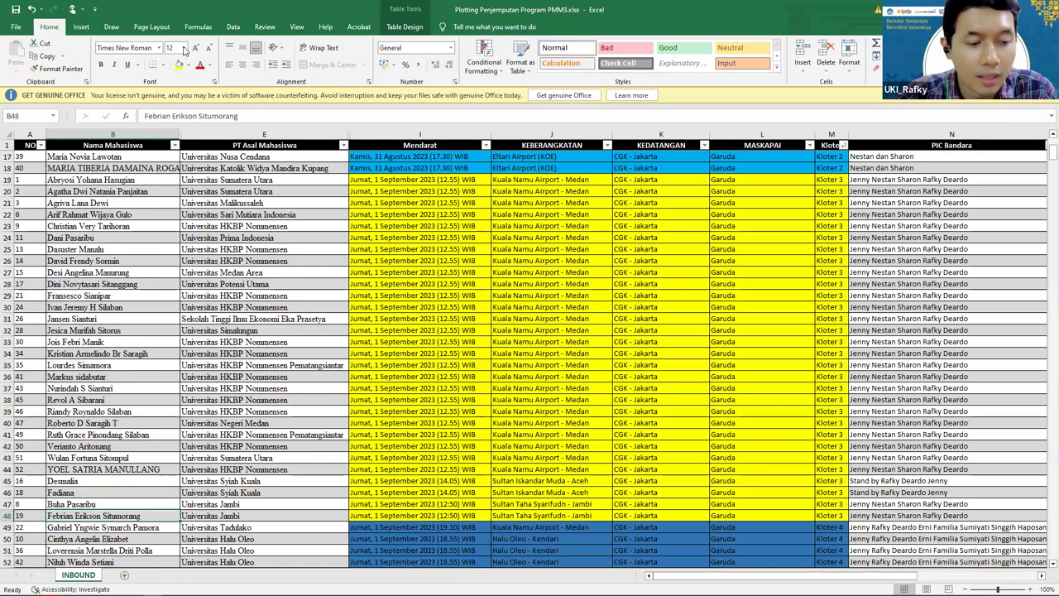
Examine row 19 of Kloter 3 from the departure airport across to the PIC Kampus and PIC Bandara assignments
click(563, 184)
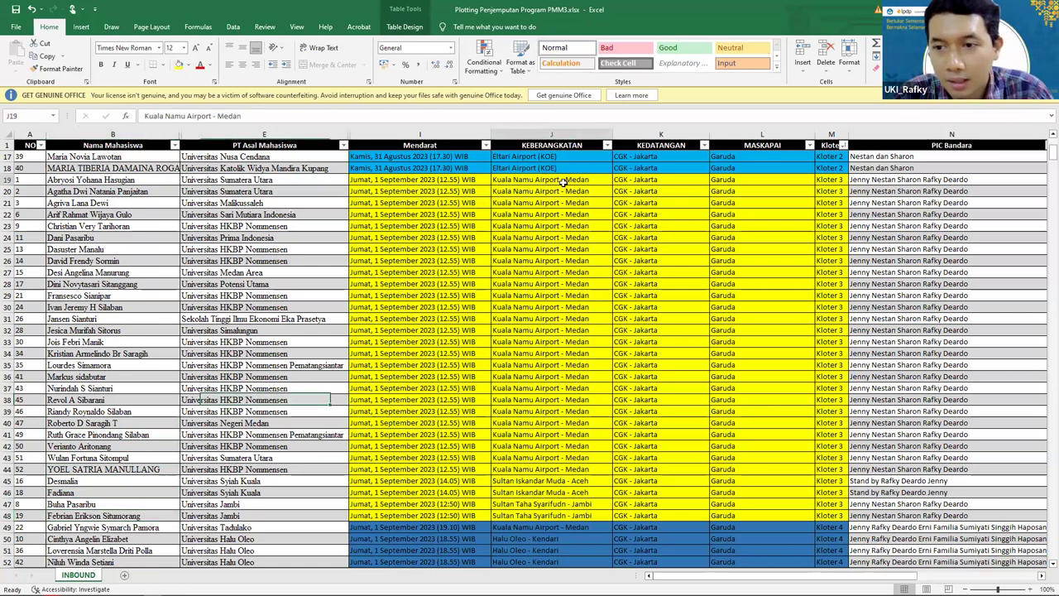
key(Right)
key(Right)
key(Right)
key(Right)
key(Right)
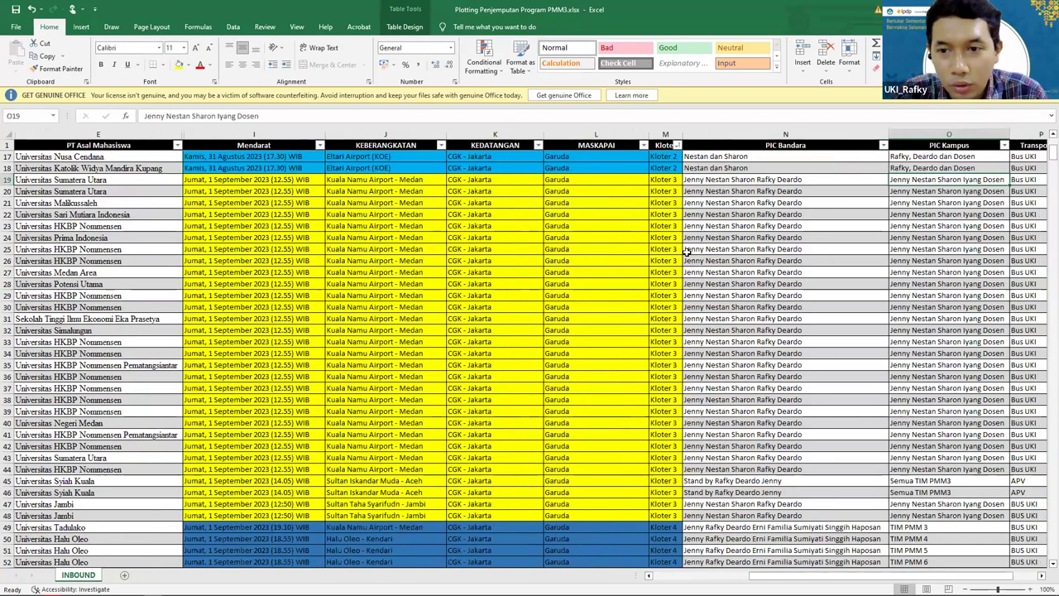
key(Left)
key(Left)
key(Left)
key(Left)
key(Left)
key(Left)
key(shift+Right)
key(shift+Right)
key(shift+Right)
key(shift+Right)
key(shift+Right)
key(shift+Down)
key(shift+Down)
key(shift+Down)
key(shift+Down)
key(shift+Down)
key(shift+Down)
click(774, 181)
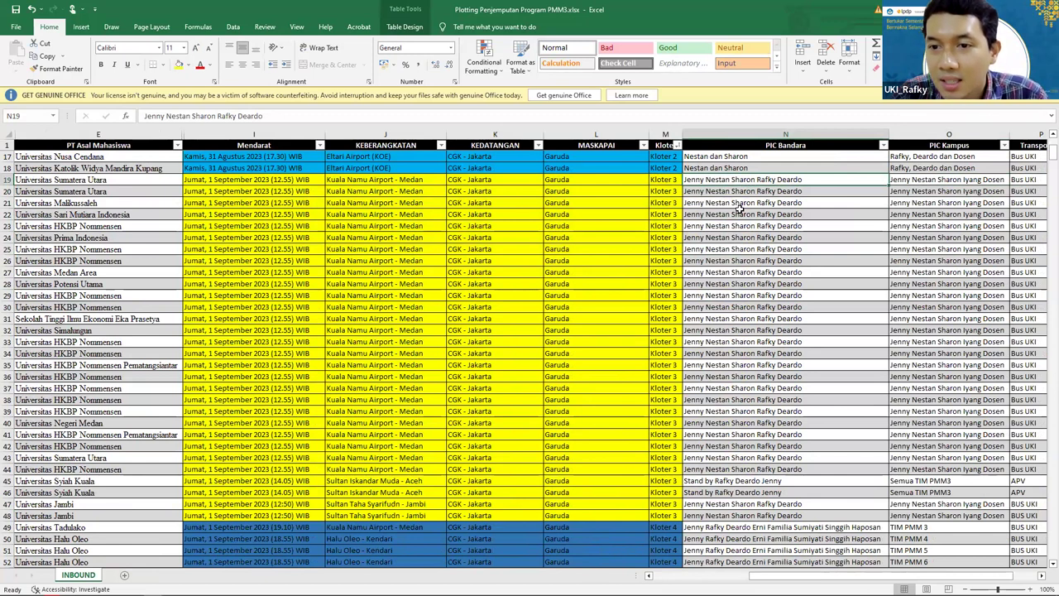
Look over the Kloter 3 airline in row 30 and the landing times down to row 40 of the Mendarat column
click(593, 309)
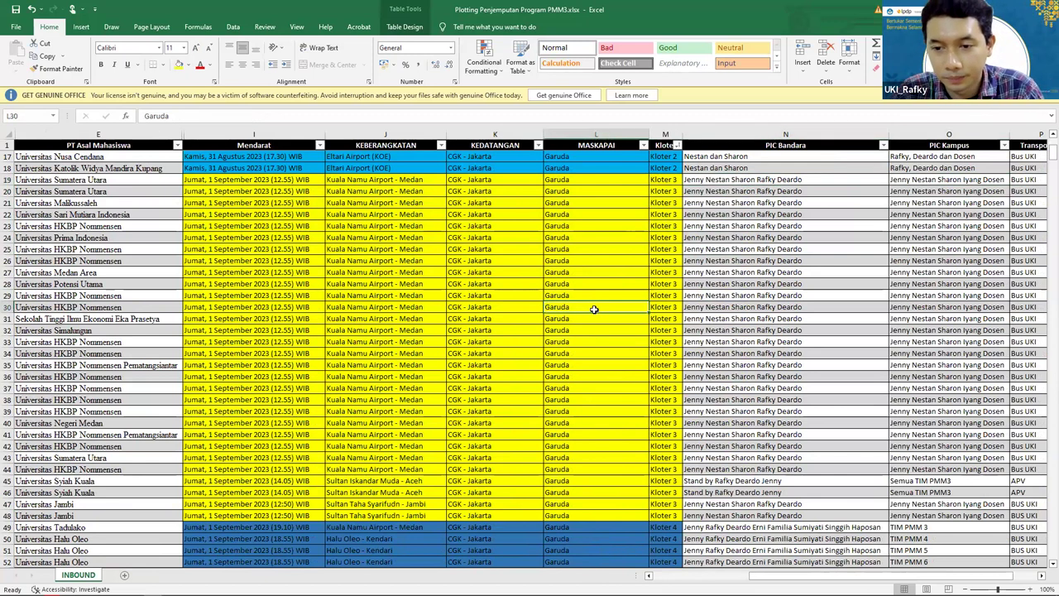
key(Left)
key(Left)
key(Left)
key(Left)
key(Right)
key(Down)
key(Down)
key(Down)
key(Down)
key(Down)
key(ctrl+c)
key(Down)
key(Down)
key(Down)
key(Down)
key(Down)
scroll(363, 401, down, 4)
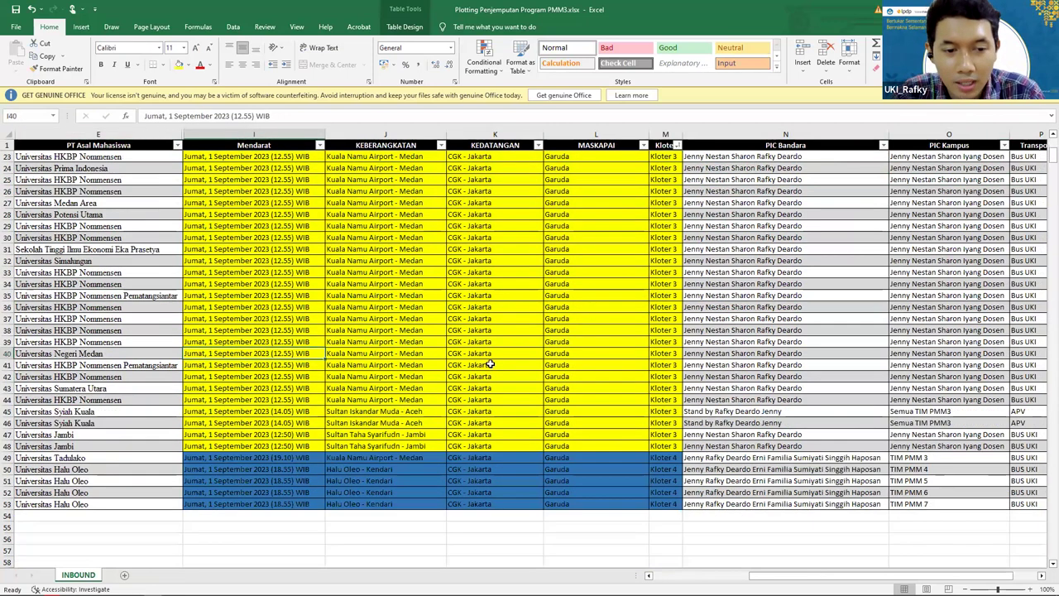
Bring the Kloter 4 group into view and go through its student names in rows 49 and 50
click(364, 401)
key(Left)
key(Left)
scroll(325, 398, left, 1)
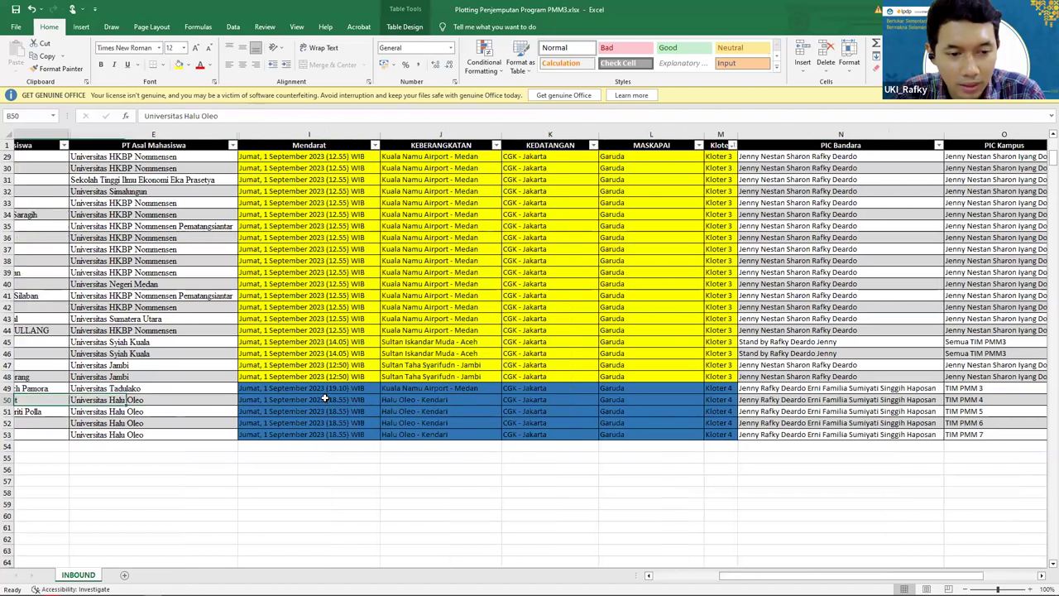
key(Left)
key(Left)
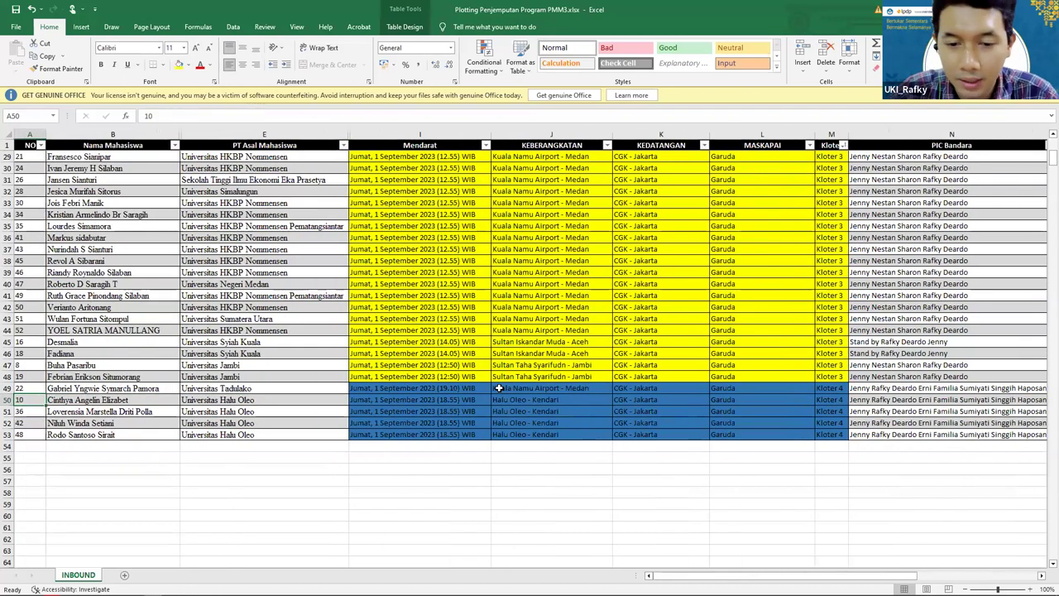
key(Right)
key(Right)
key(Right)
key(Up)
key(Left)
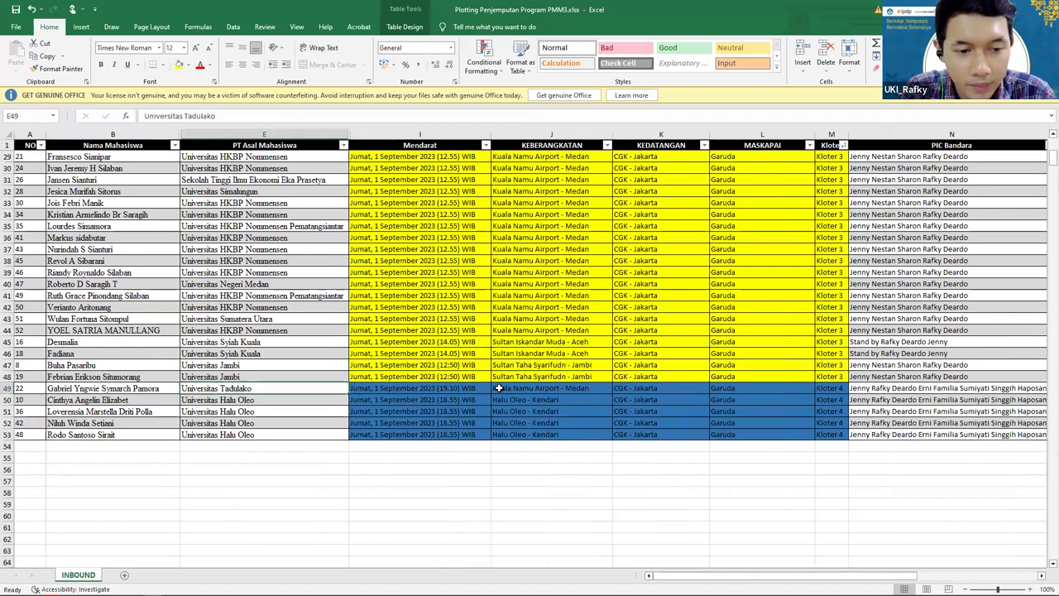
key(Left)
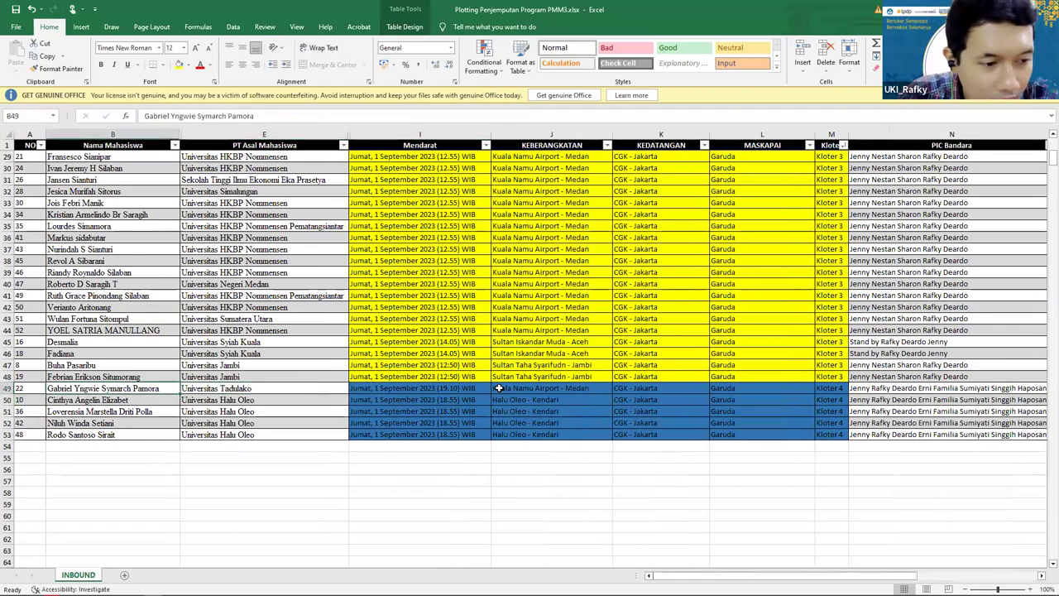
key(Down)
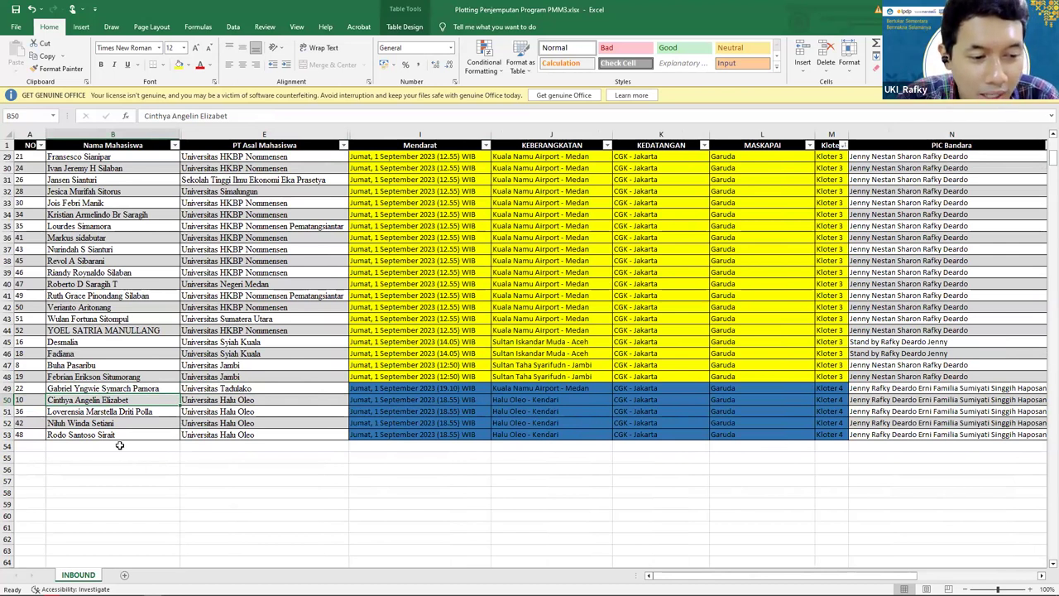
Highlight the Kloter 4 departure airports in rows 49 to 53 of the KEBERANGKATAN column
click(279, 422)
drag(519, 387, 524, 398)
key(shift+Down)
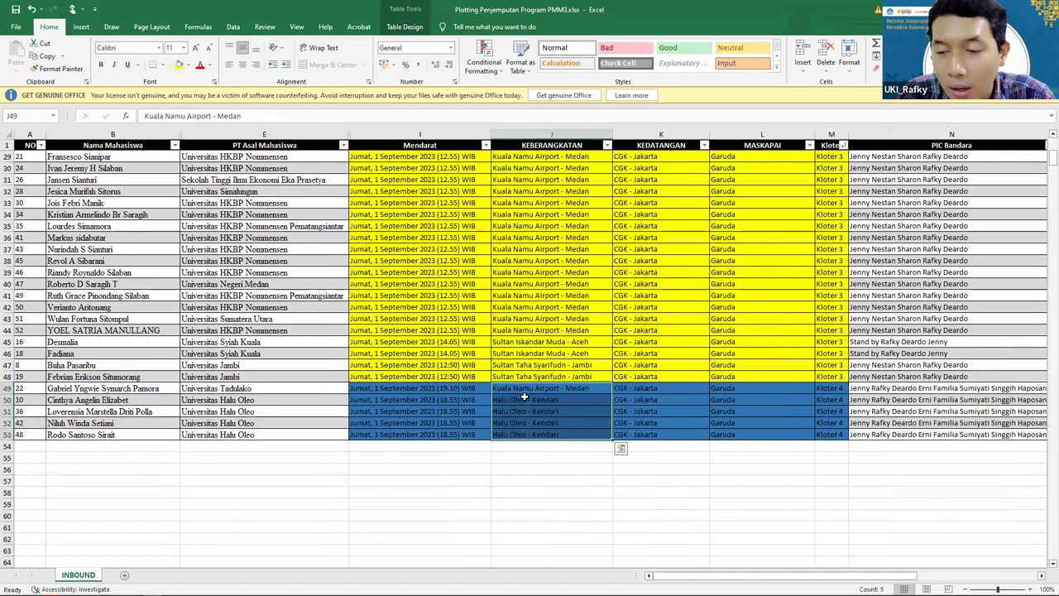
Examine the Kloter 4 PIC Kampus and PIC Bandara assignments in row 49
key(Right)
key(Right)
key(Right)
key(Right)
key(Right)
key(Right)
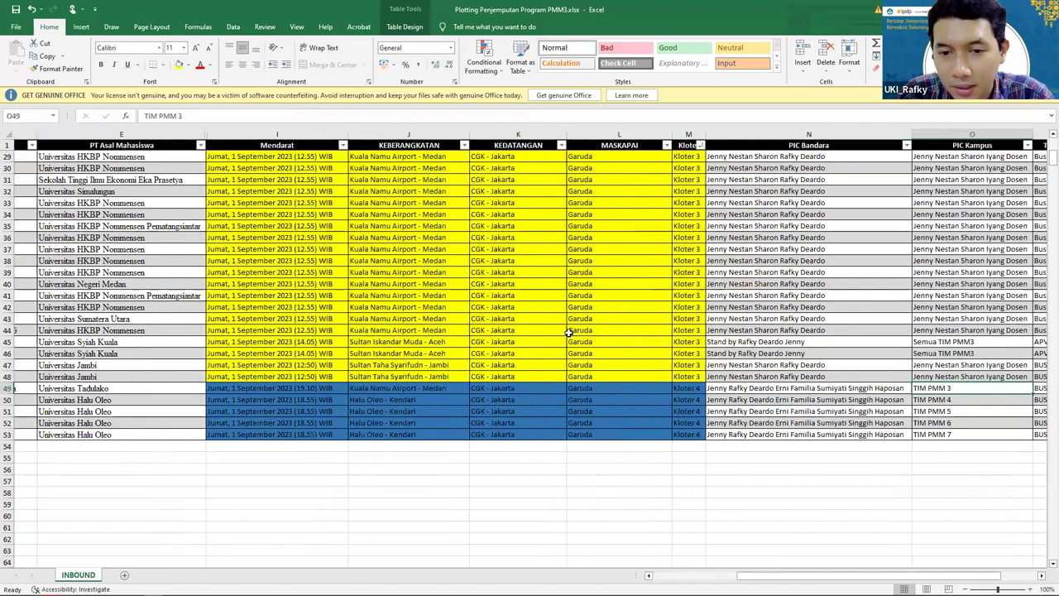
key(ctrl+z)
click(544, 389)
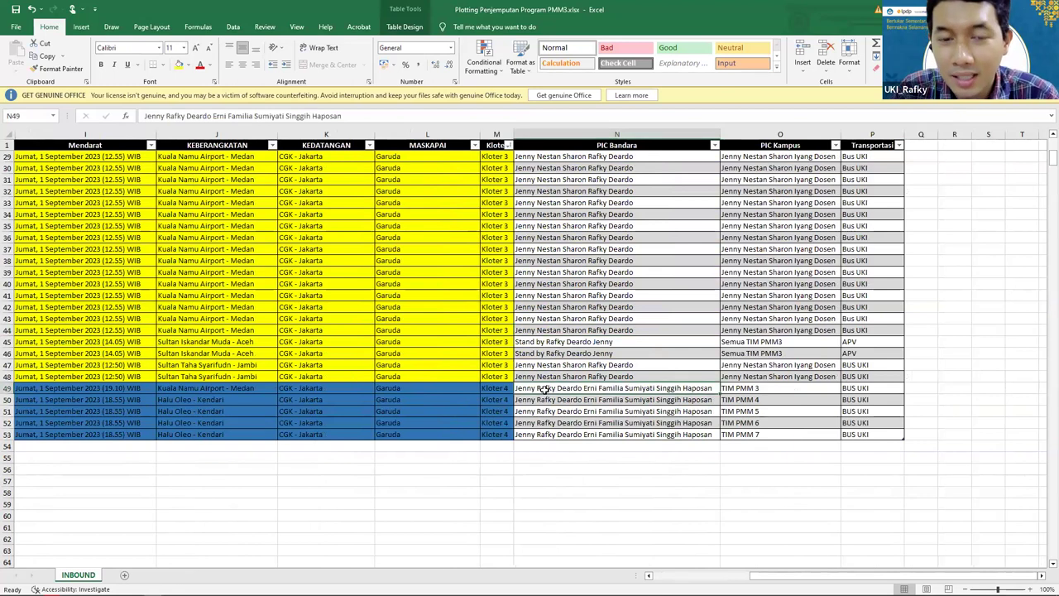
key(Left)
click(543, 388)
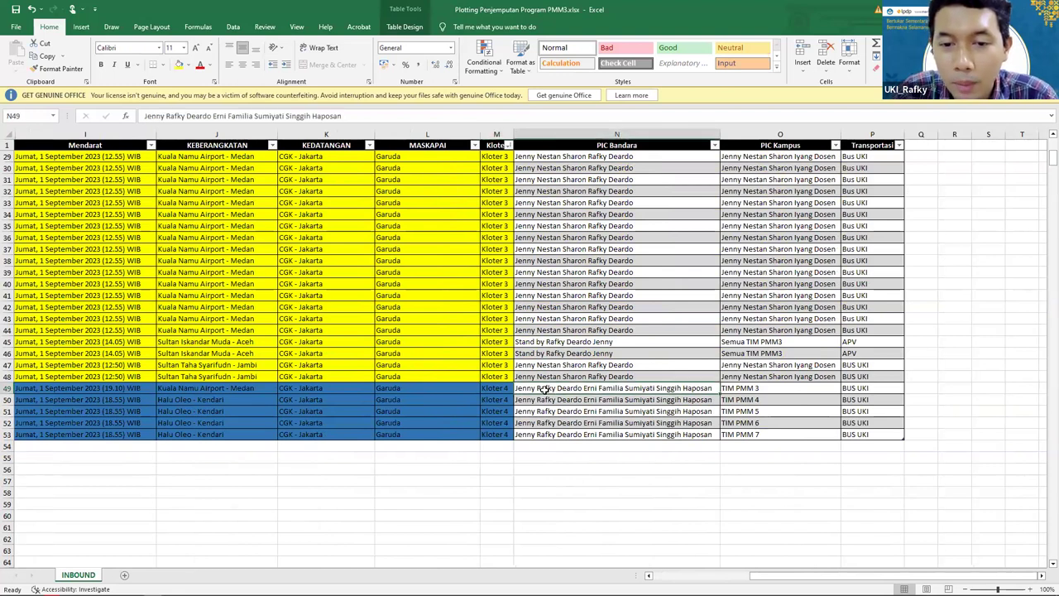
Return to the PIC Bandara column's header and examine the Kloter 1 airport PIC assignments in rows 10 and 9
key(Up)
key(Up)
key(Up)
key(Up)
key(Up)
key(Up)
key(Up)
key(Up)
key(Up)
key(Up)
key(Up)
key(Up)
key(Up)
key(Up)
key(Up)
key(Up)
key(Up)
key(Up)
key(Up)
key(Up)
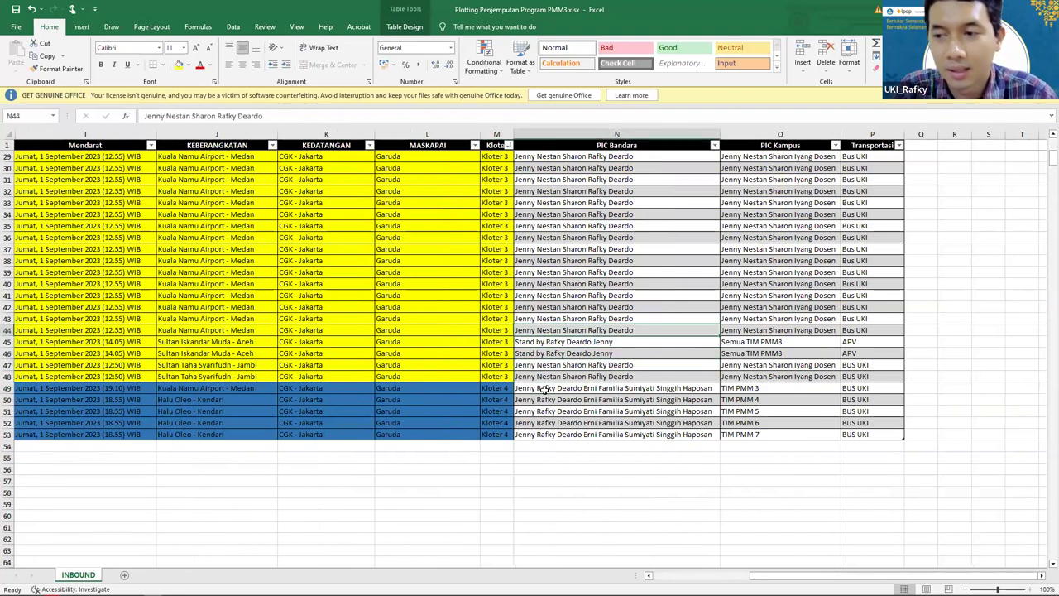
key(ctrl+Up)
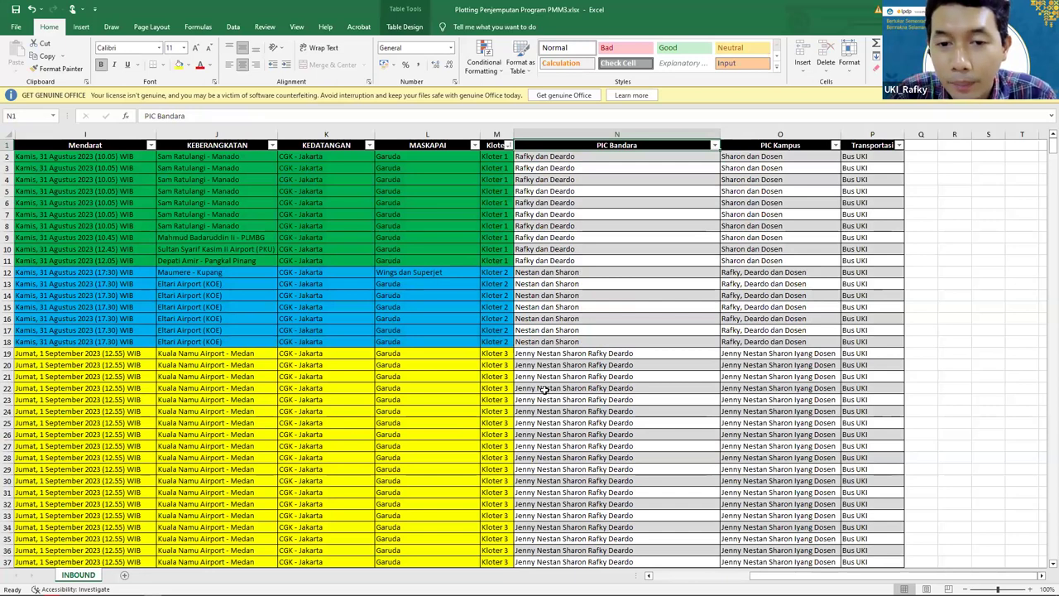
click(596, 246)
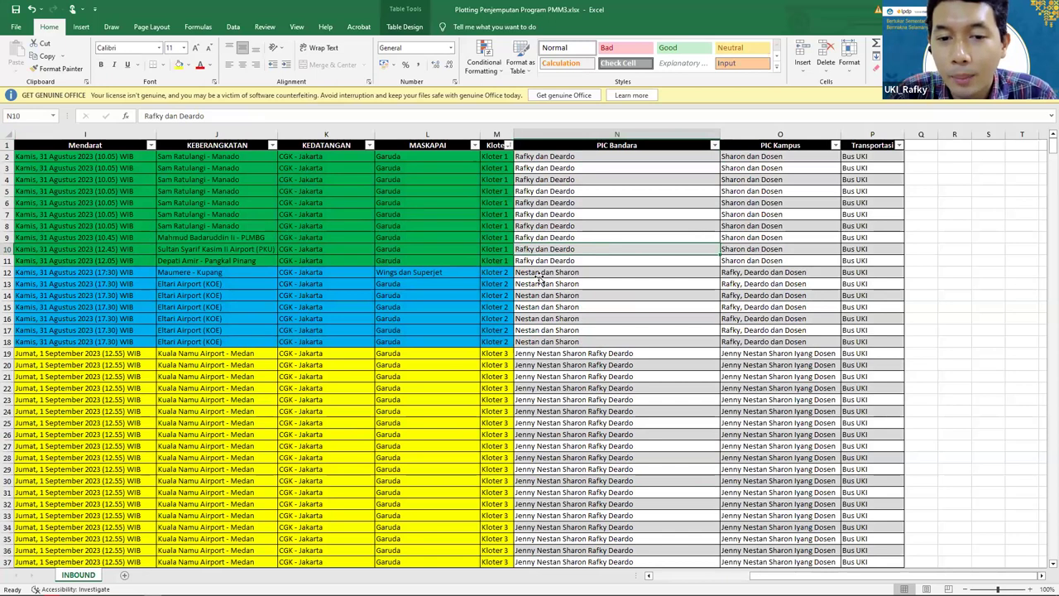
key(Up)
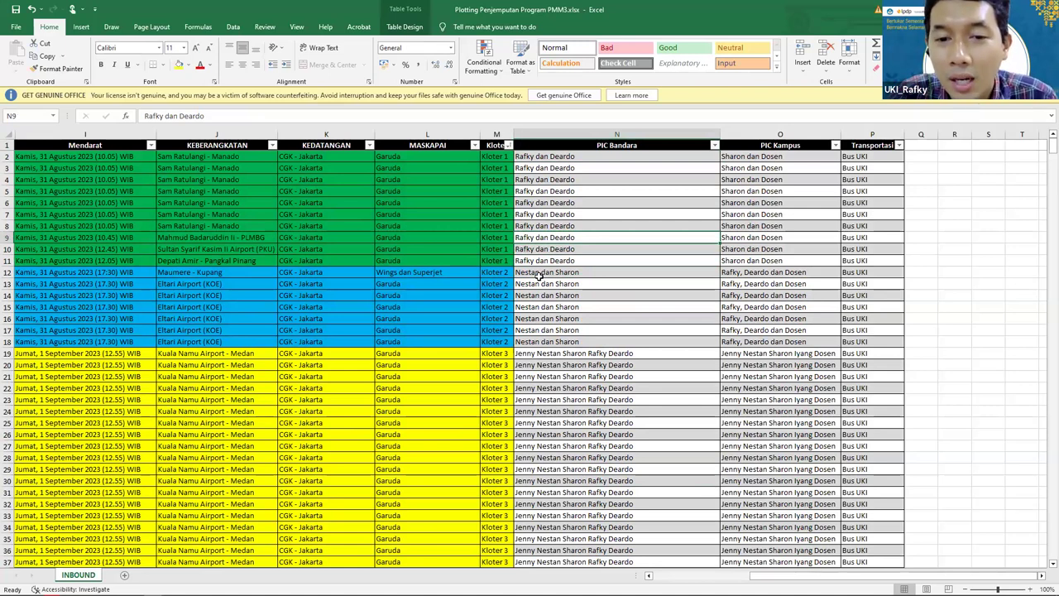
Examine the Kloter 1 schedule entry in row 9 from its airport PIC back to the student's number
key(Left)
key(Left)
key(Left)
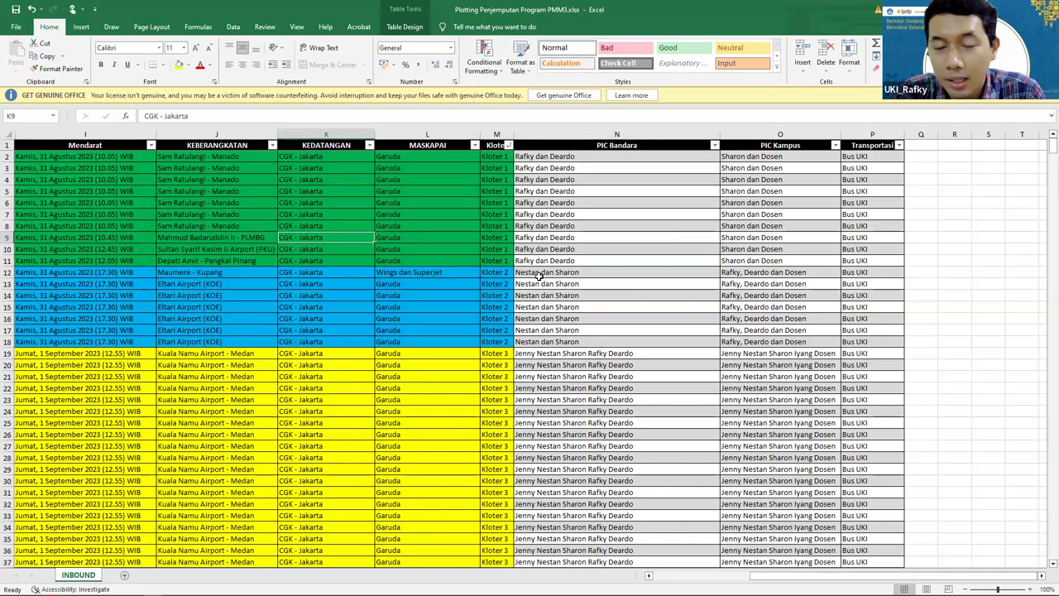
key(Left)
key(Left)
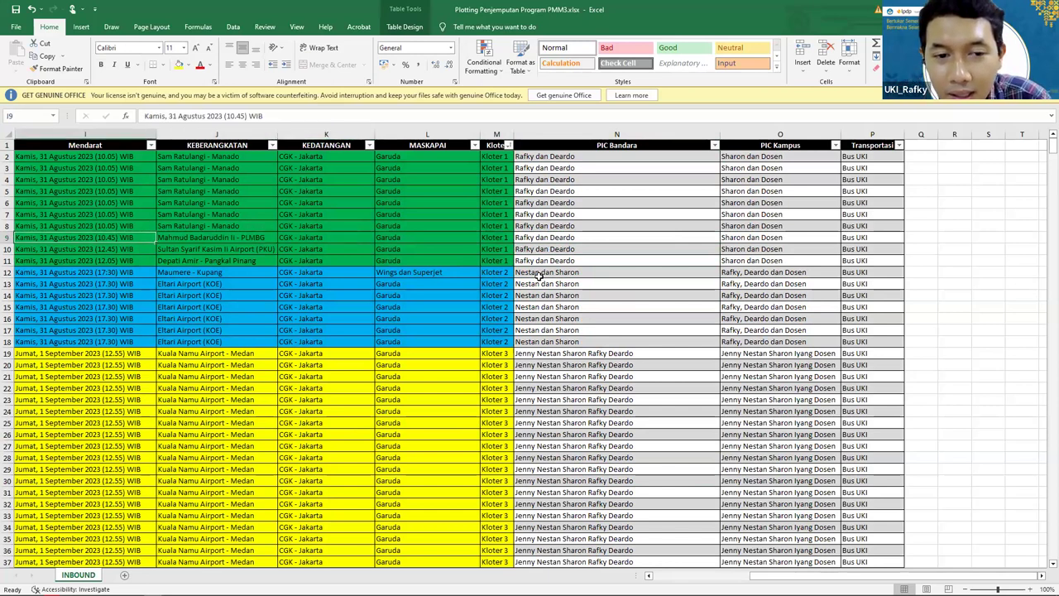
key(Left)
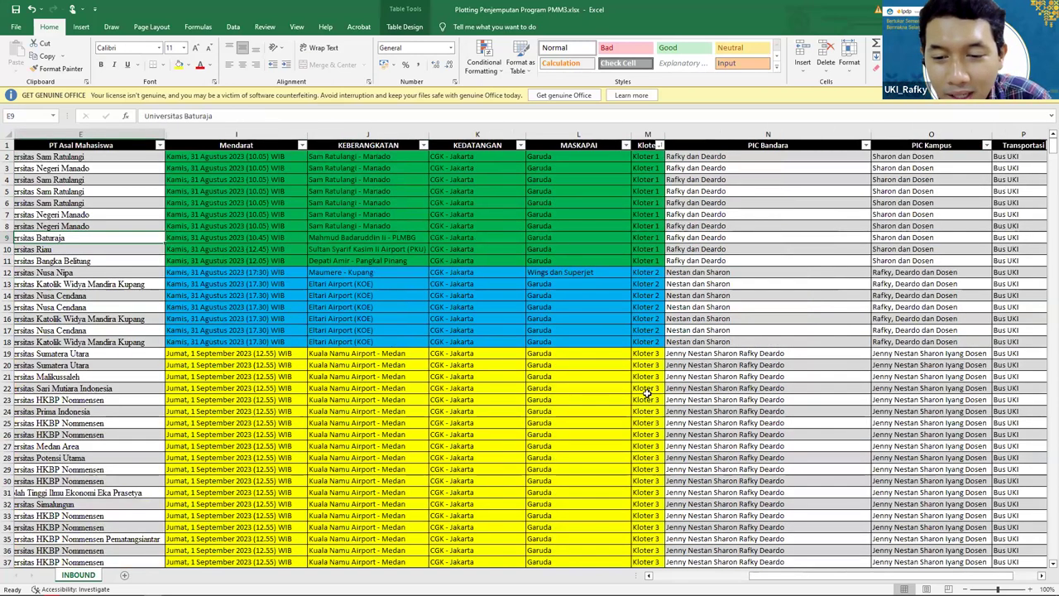
key(Left)
key(Left)
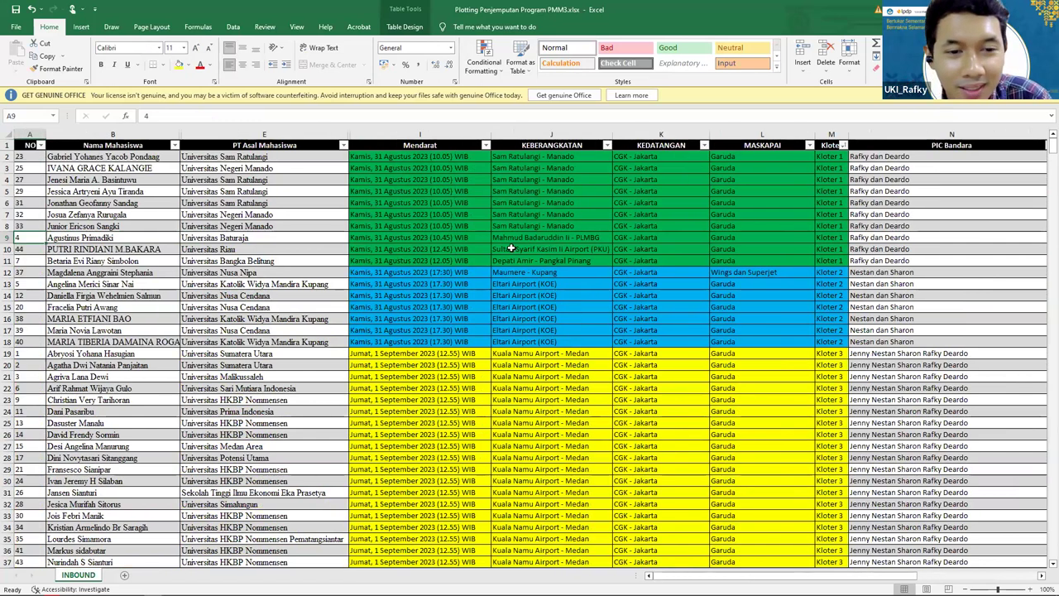
Go through the KEBERANGKATAN airports from Kloter 1 in row 10 down to Kloter 3 in row 21
click(511, 248)
key(Down)
key(Down)
key(Down)
key(Down)
key(Down)
key(Down)
key(Down)
key(Down)
key(Down)
key(Down)
key(Down)
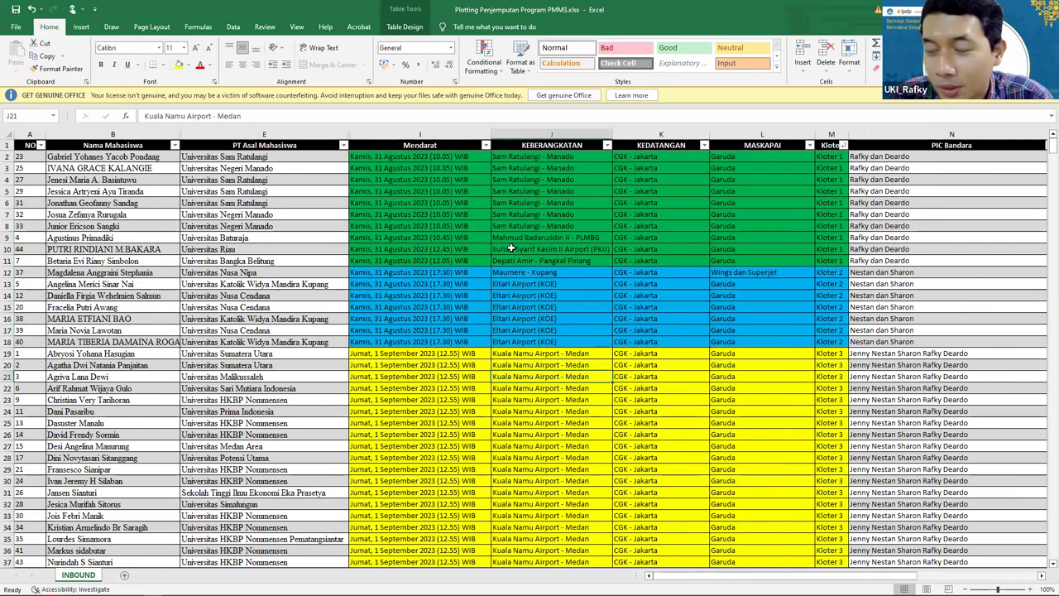
Examine the departure airports of the remaining Kloter 3 and Kloter 4 students down to row 53
scroll(511, 248, down, 7)
click(542, 306)
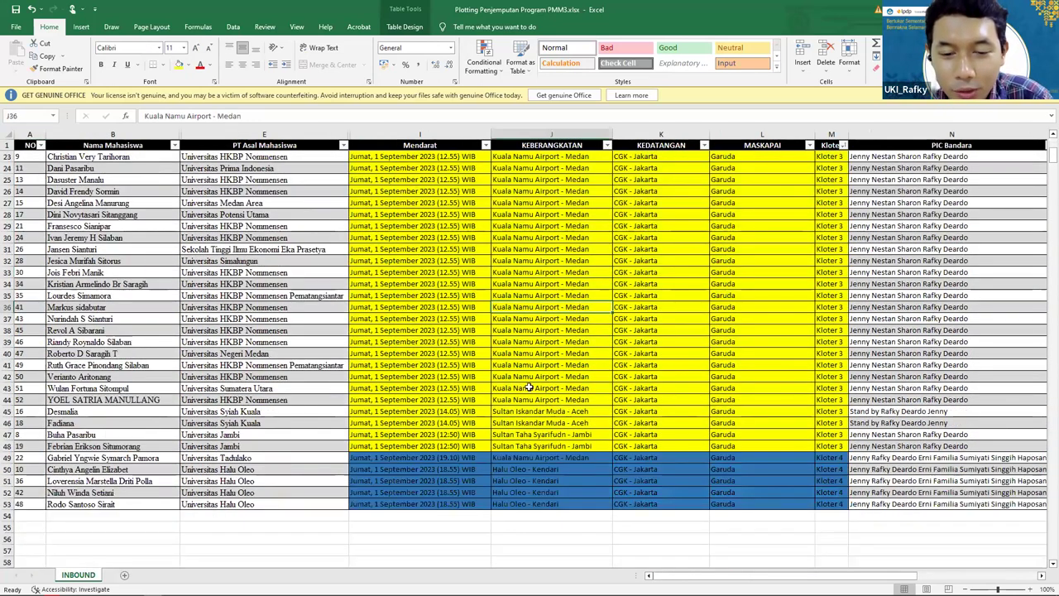
key(ctrl+Down)
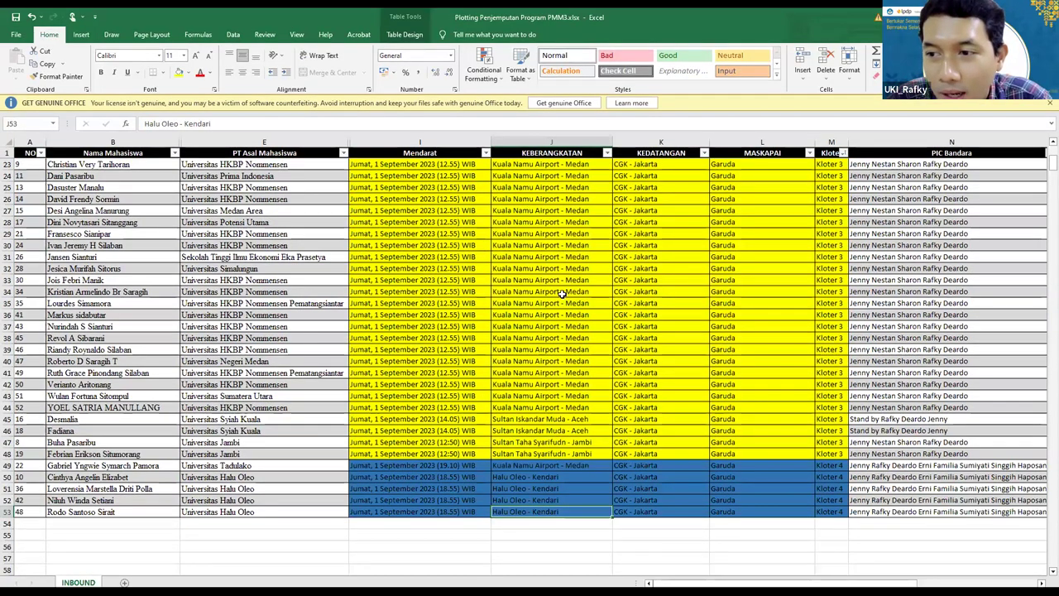
click(562, 286)
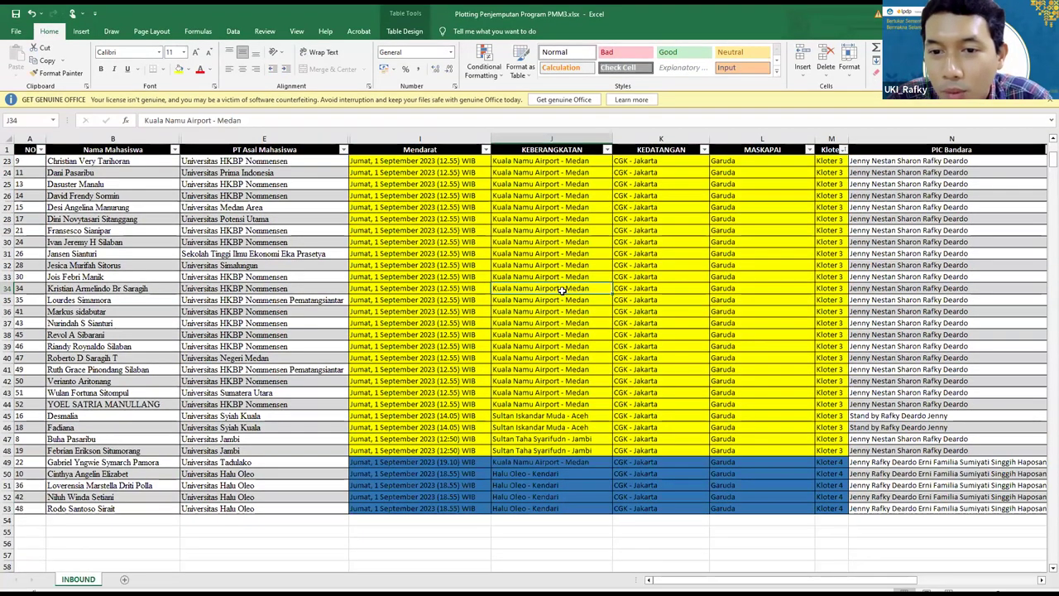
Examine the Kloter 3 airline, PIC and Transportasi entries in row 32, then the PIC Bandara entry in row 37
click(731, 260)
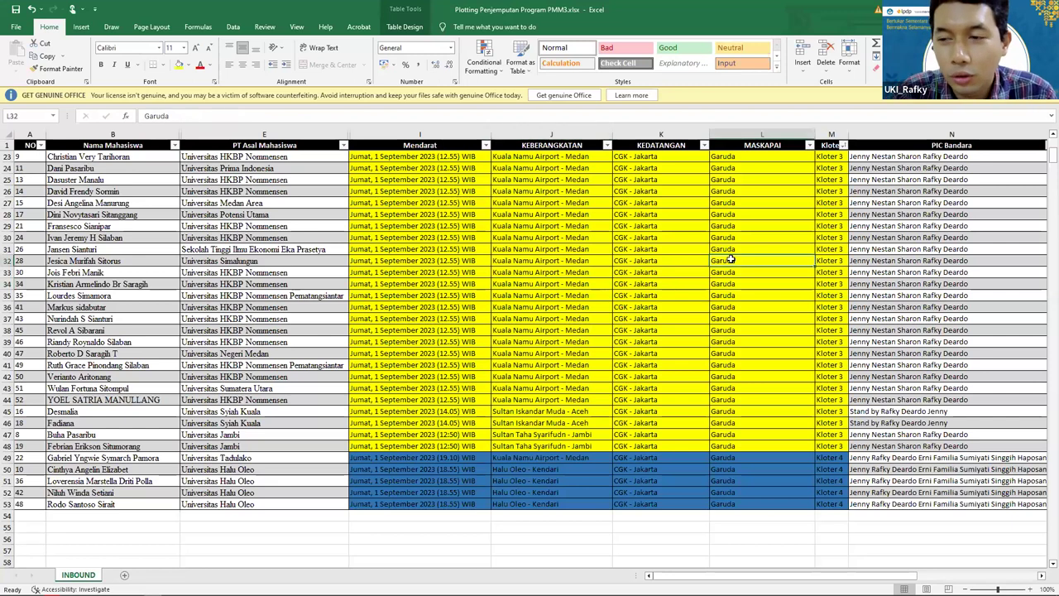
key(Right)
key(Right)
key(Right)
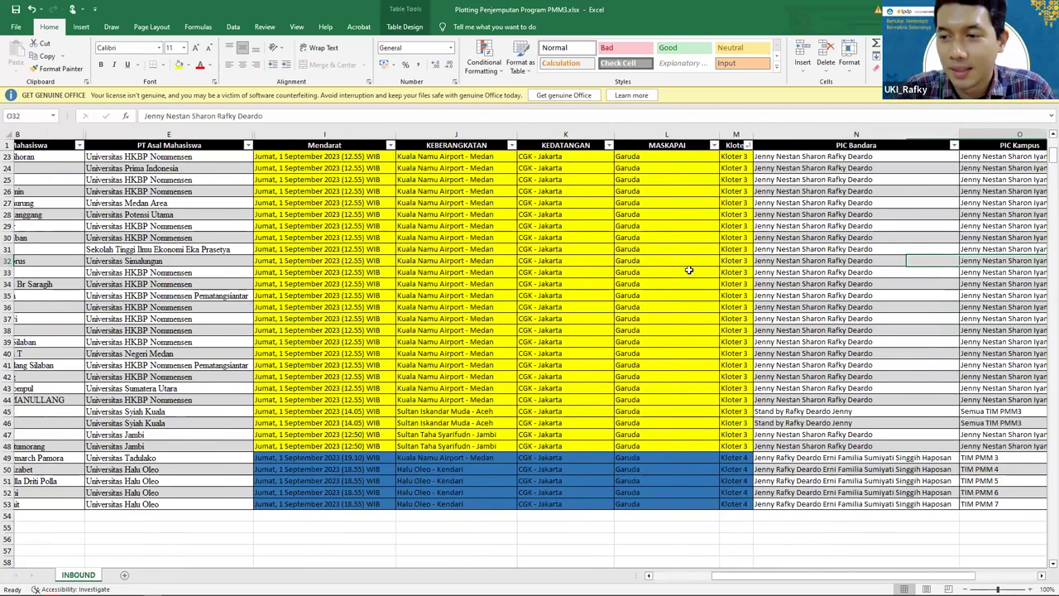
key(Right)
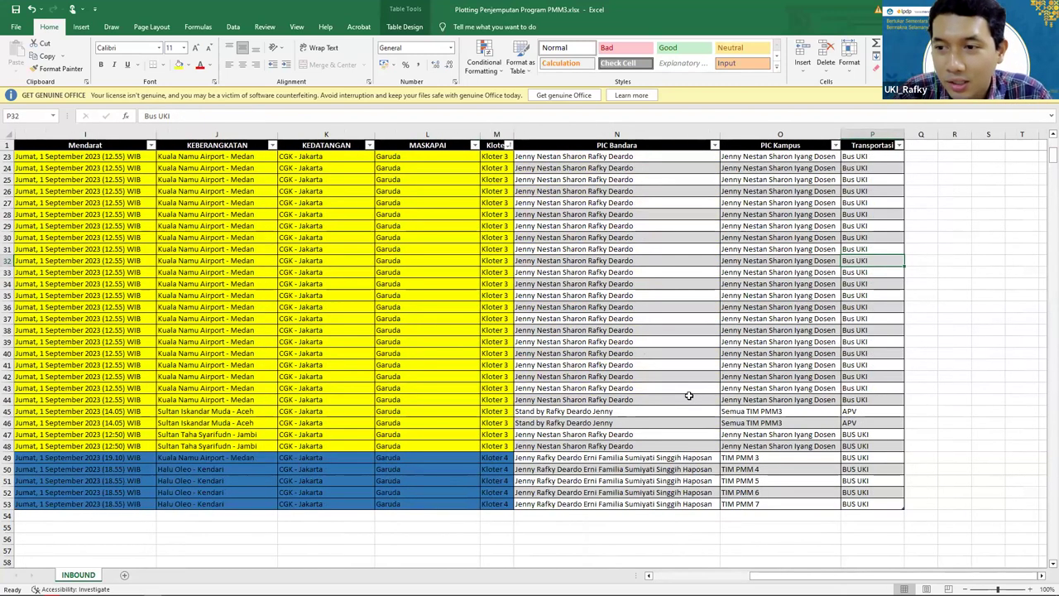
click(660, 321)
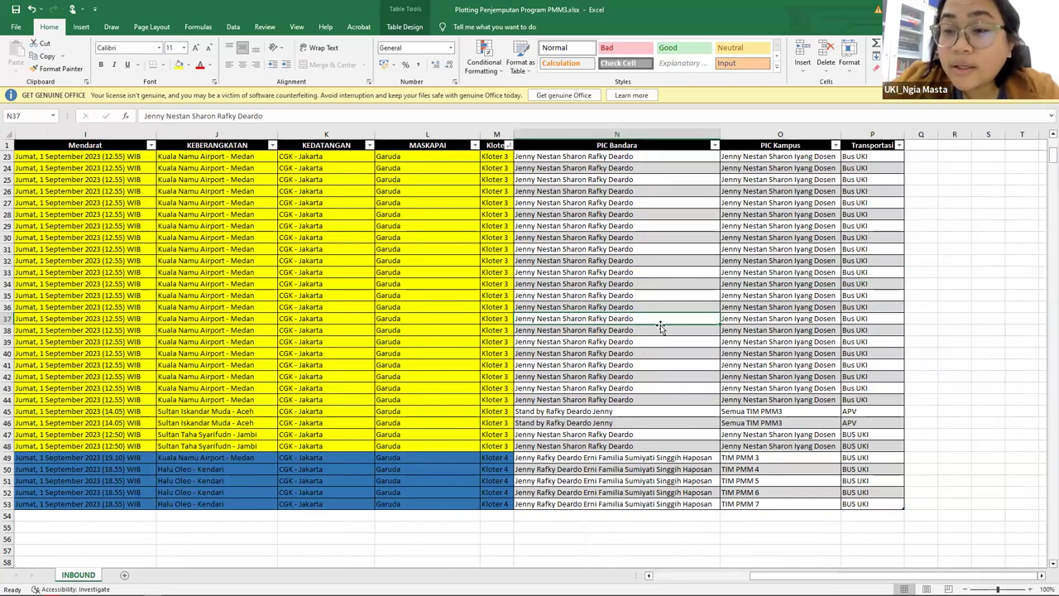
Go back along row 38 of Kloter 3 from the arrival airport to the student's home university
click(344, 325)
key(Left)
key(Left)
key(Left)
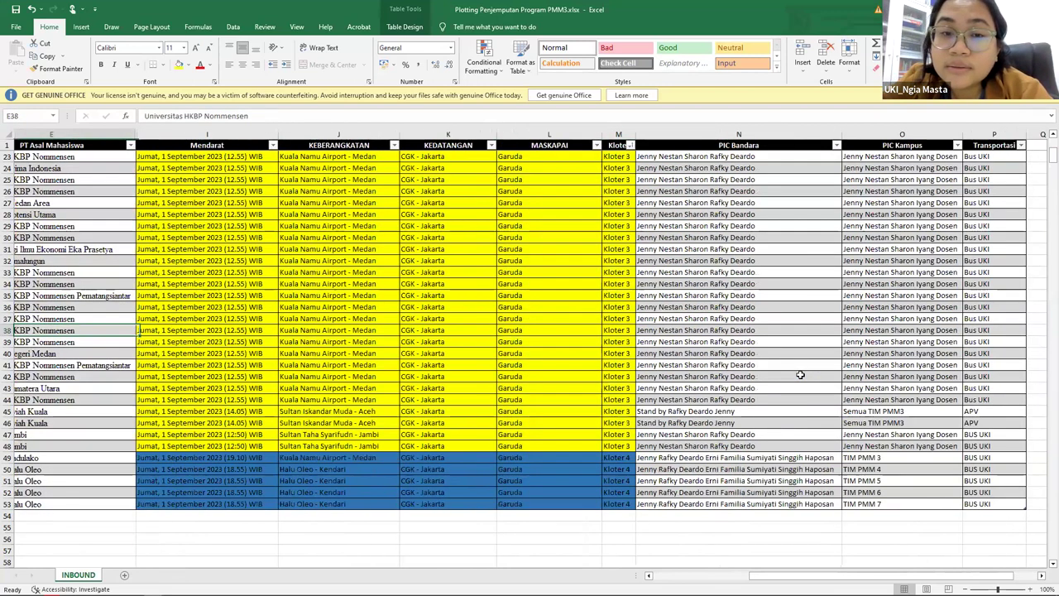
key(Left)
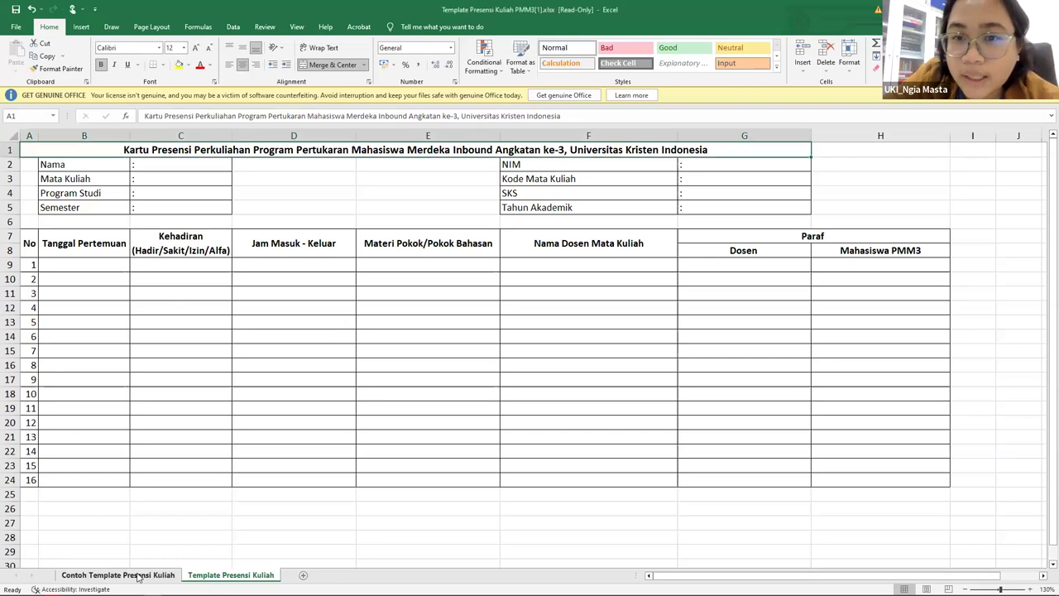
Compare the Contoh Template Presensi Kuliah sheet with the blank Template Presensi Kuliah sheet, ending on the example
click(137, 576)
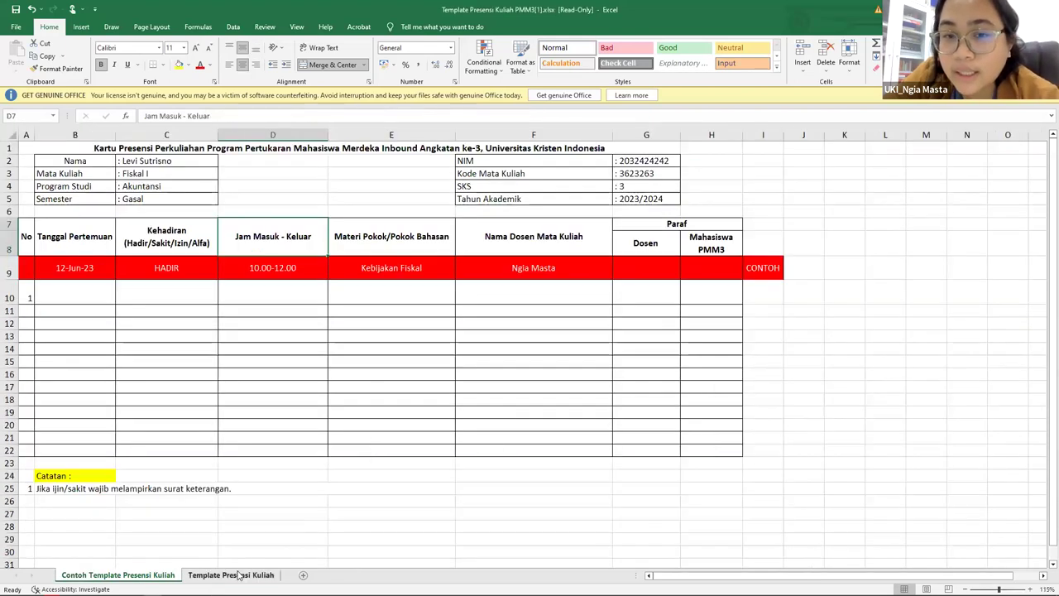
key(ctrl+Page_Down)
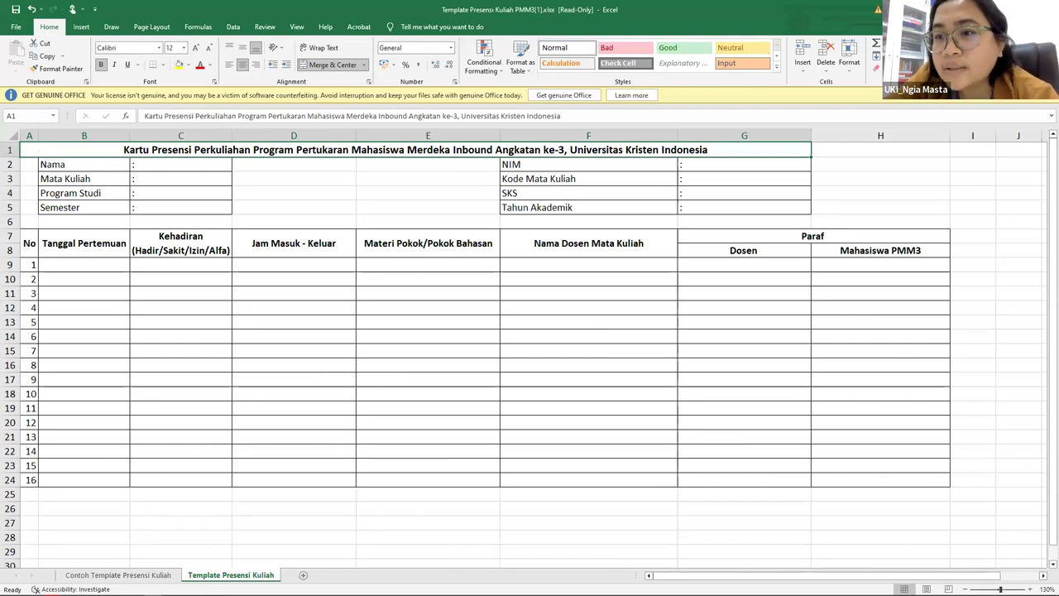
key(ctrl+Page_Up)
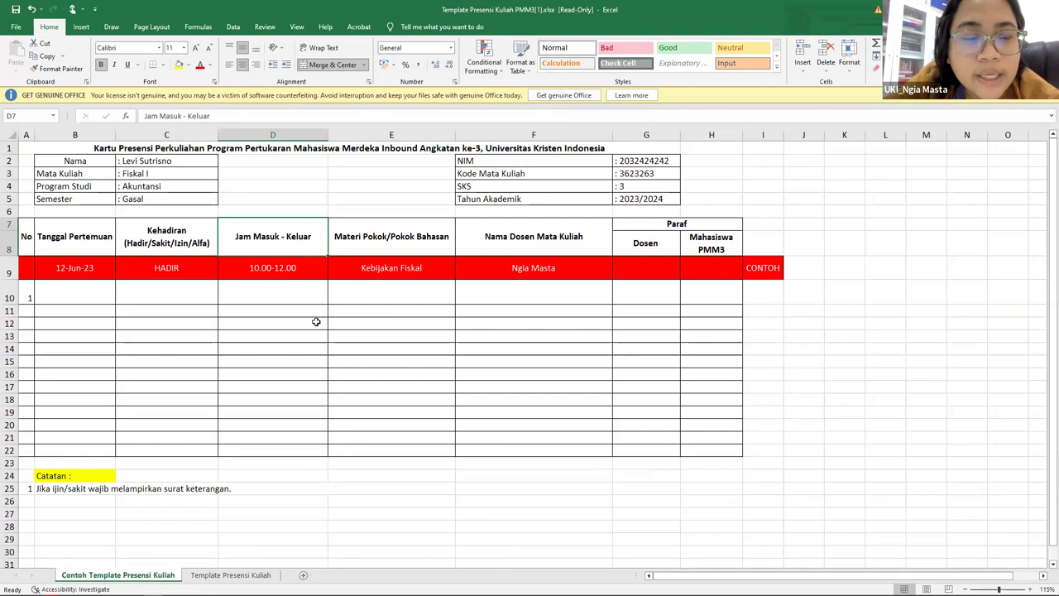
Examine the Nama, Program Studi and Semester fields in the example attendance card's header
click(164, 161)
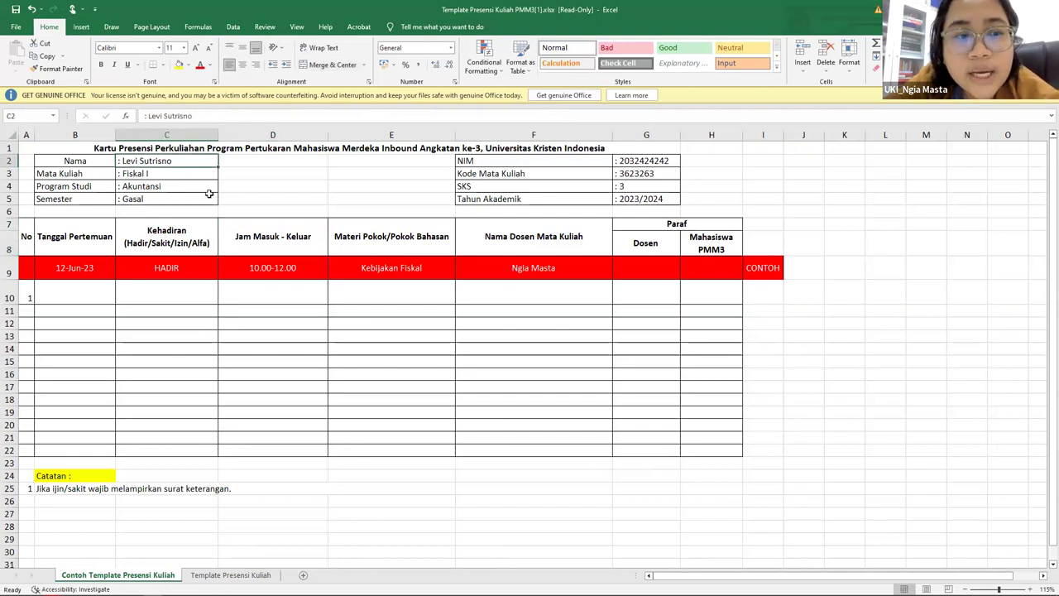
scroll(210, 193, up, 1)
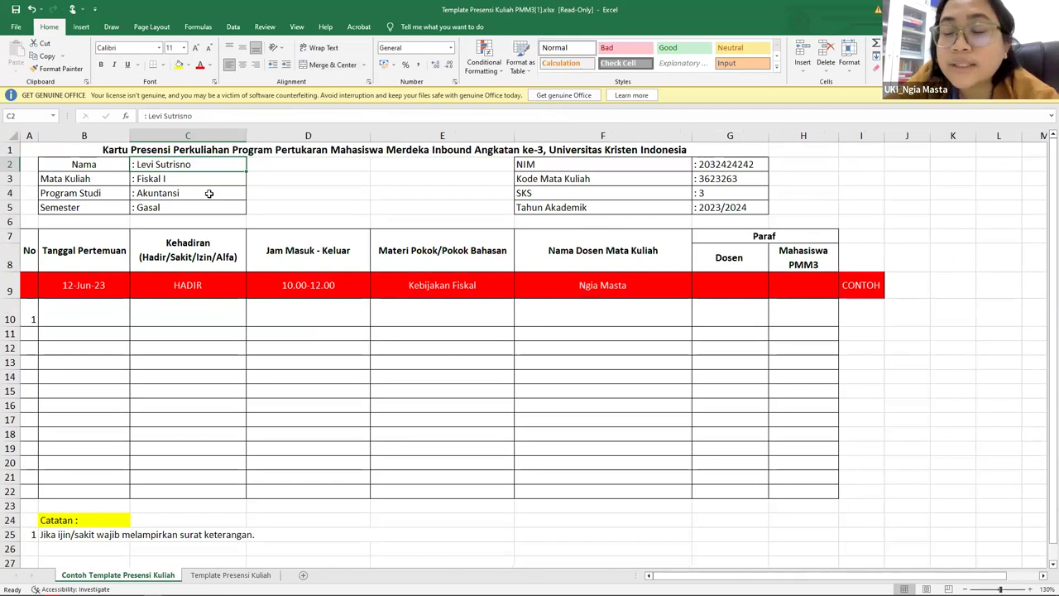
click(196, 194)
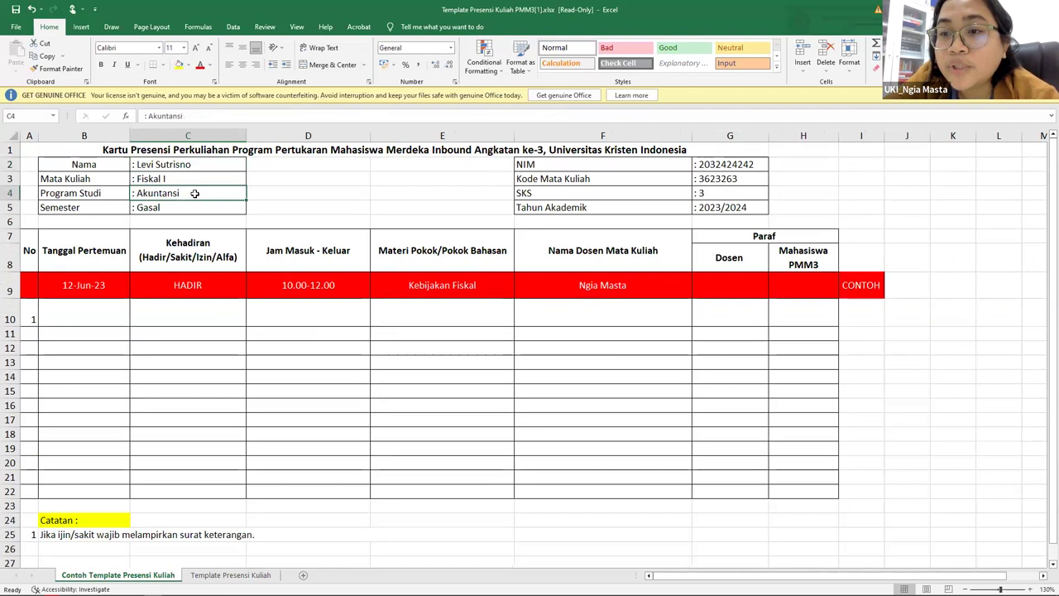
click(192, 211)
click(191, 193)
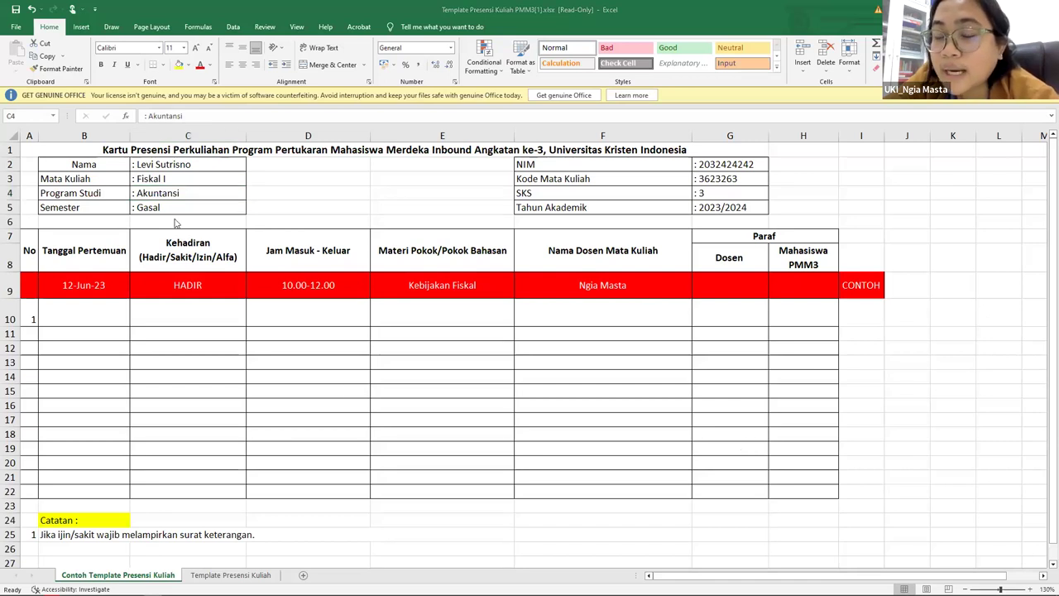
click(191, 193)
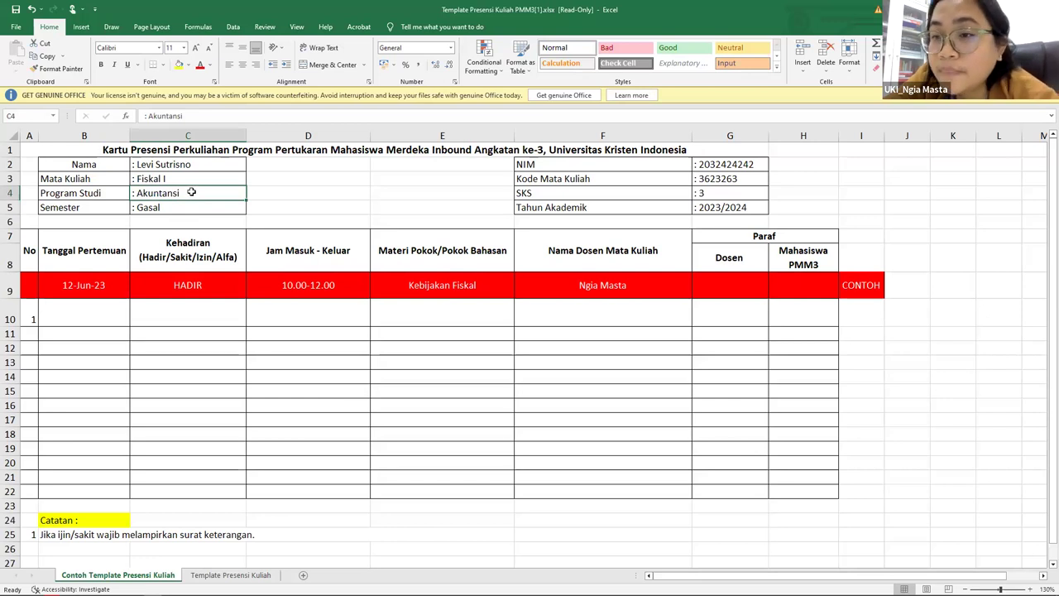
Examine the Kehadiran (Hadir/Sakit/Izin/Alfa) column heading on the example attendance card
scroll(211, 209, up, 1)
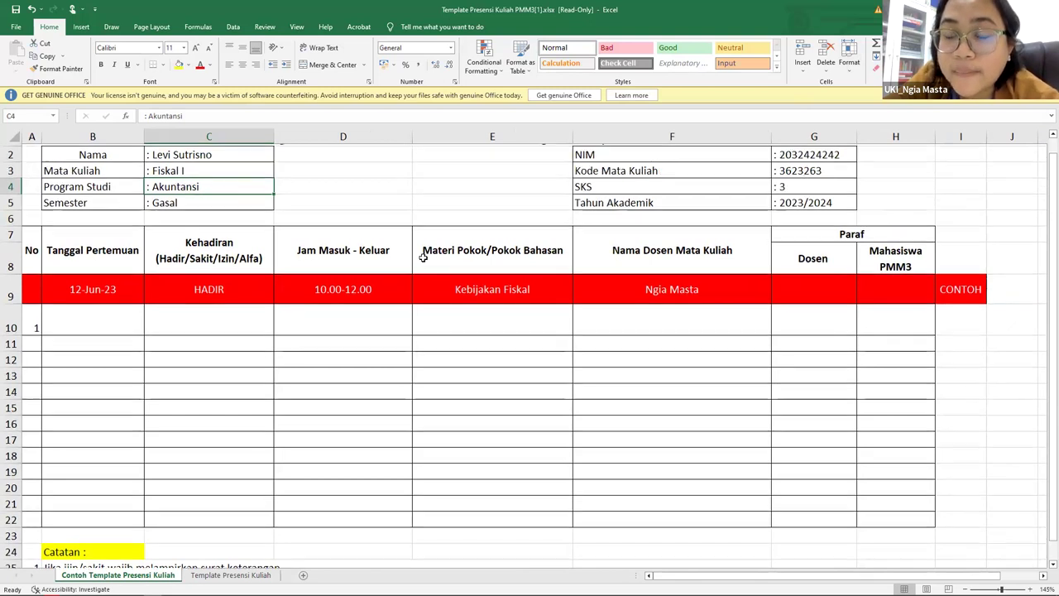
scroll(423, 257, up, 1)
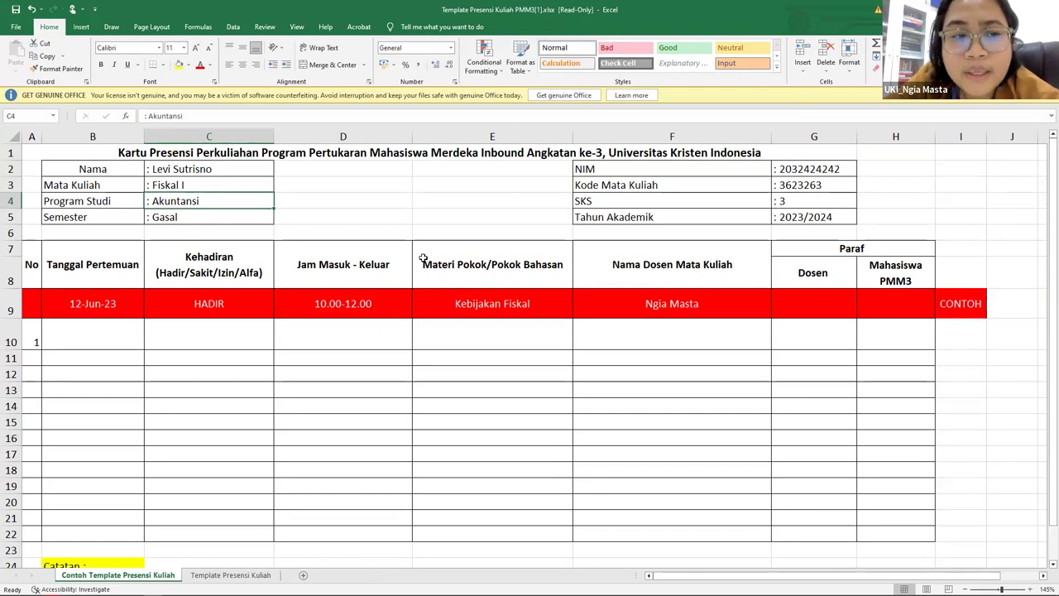
click(244, 257)
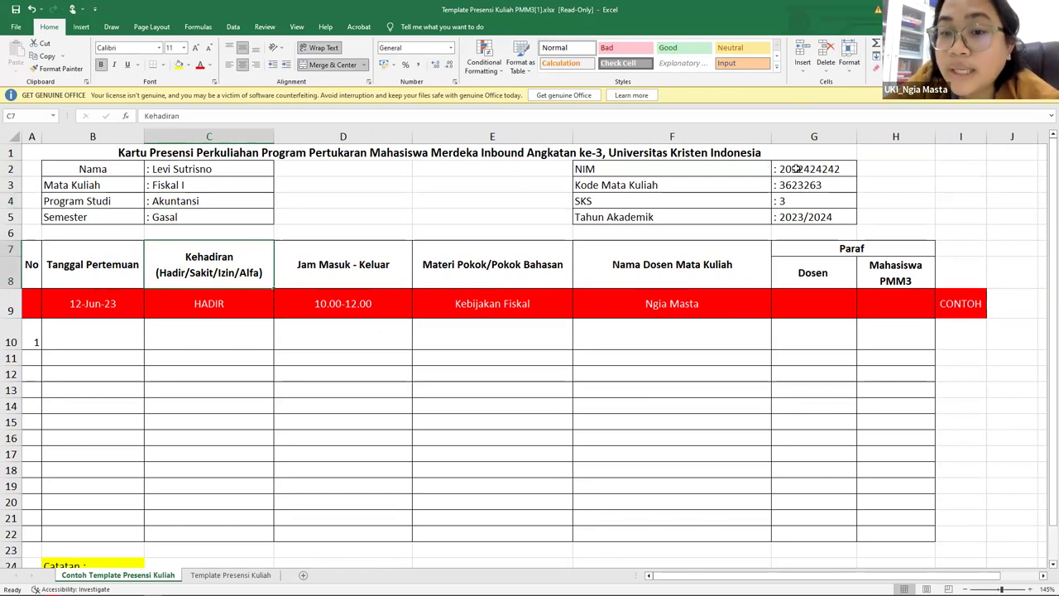
Mark the NIM, Kode Mata Kuliah and SKS fields of the example card with green check marks
click(846, 170)
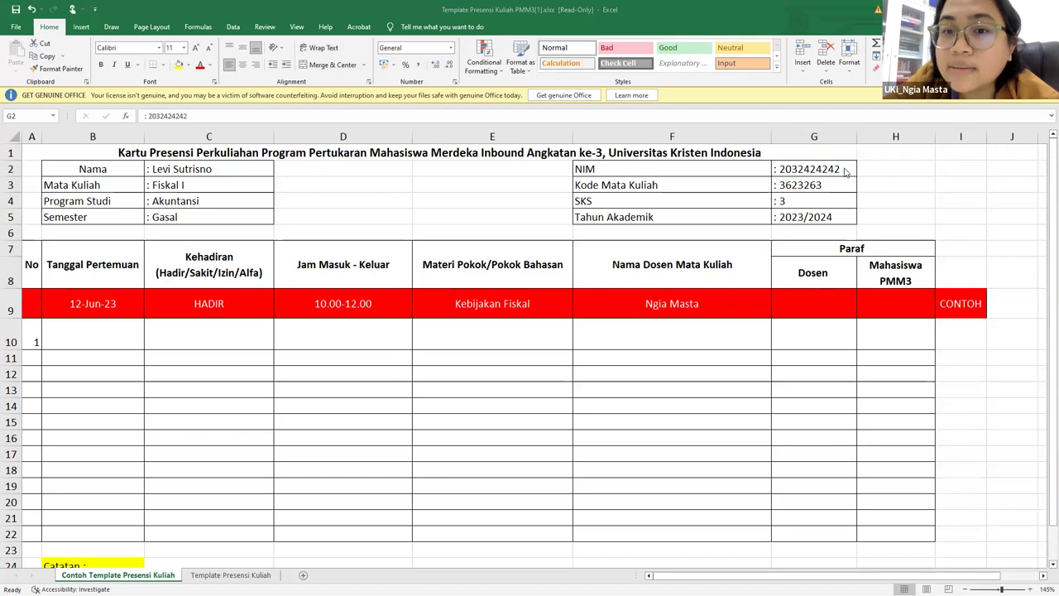
mouse_move(839, 168)
mouse_down()
mouse_move(851, 163)
mouse_move(841, 174)
mouse_up()
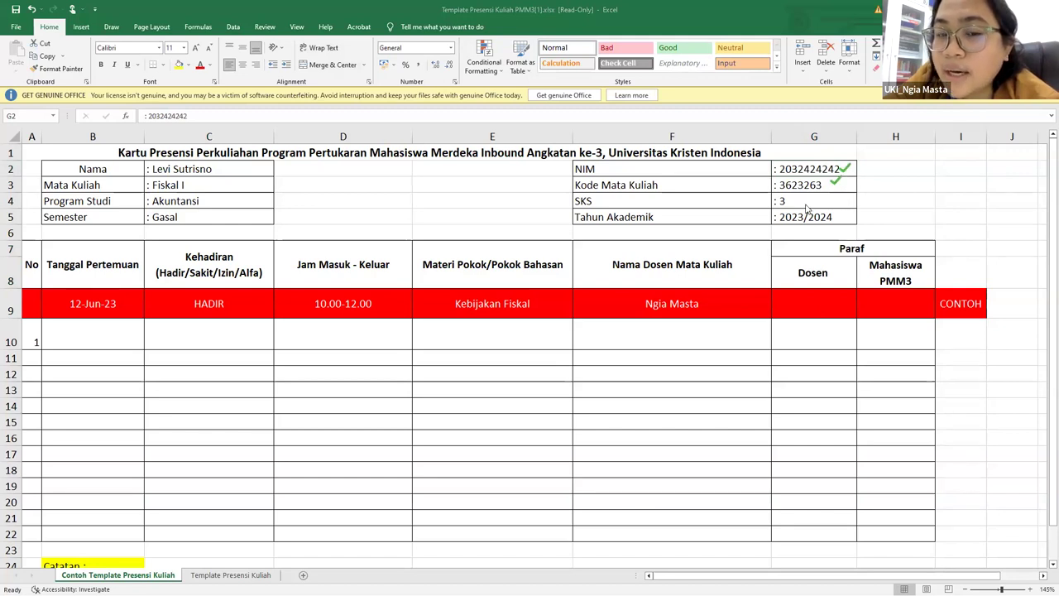
drag(802, 198, 815, 195)
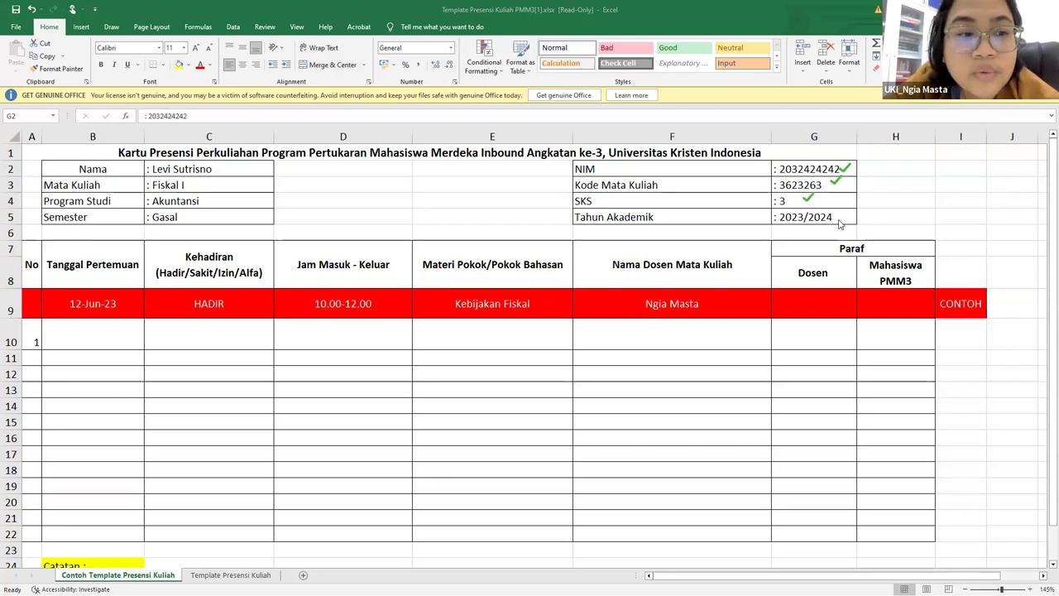
Mark the example row's date, attendance, time, material and lecturer entries with green check marks, ending at the Dosen signature column
click(120, 303)
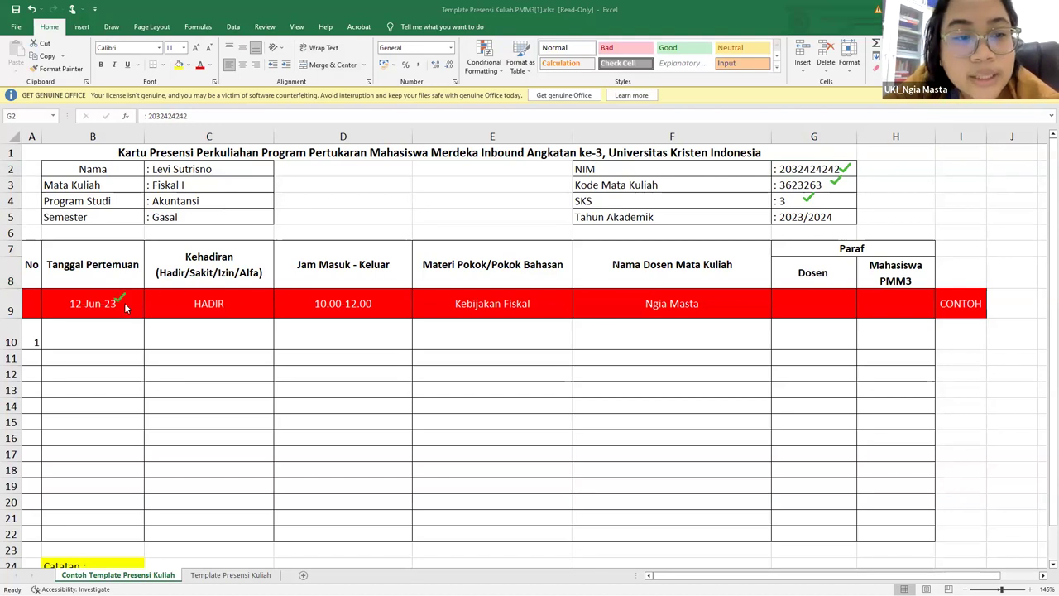
click(235, 299)
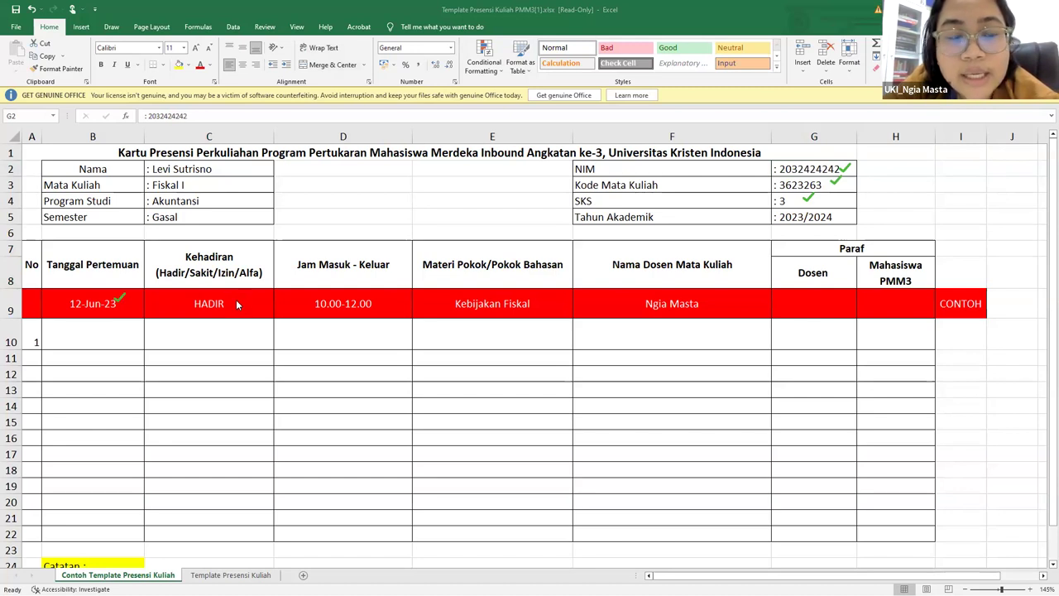
click(382, 299)
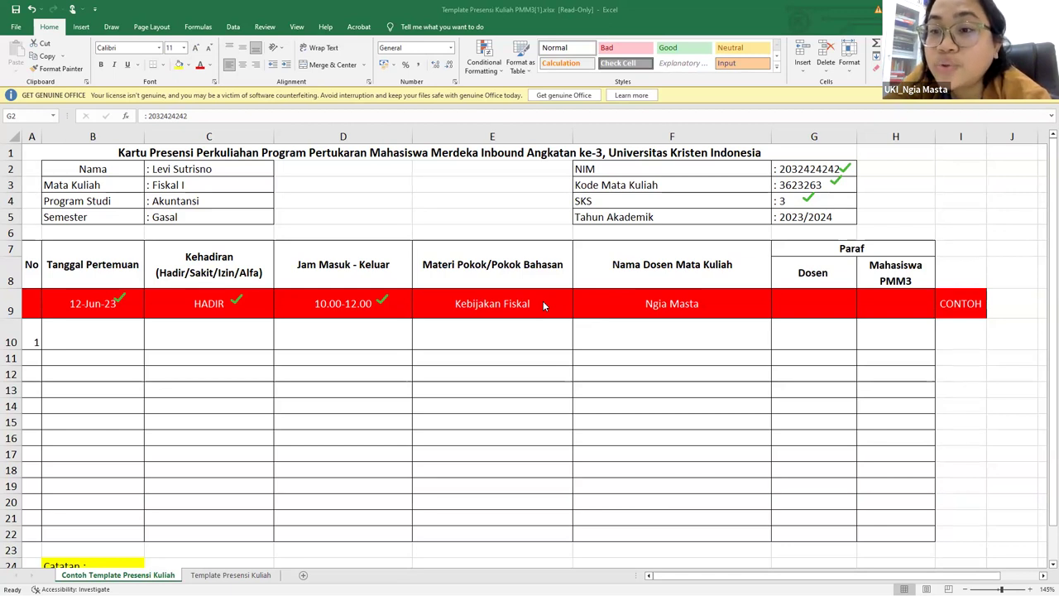
drag(538, 301, 548, 296)
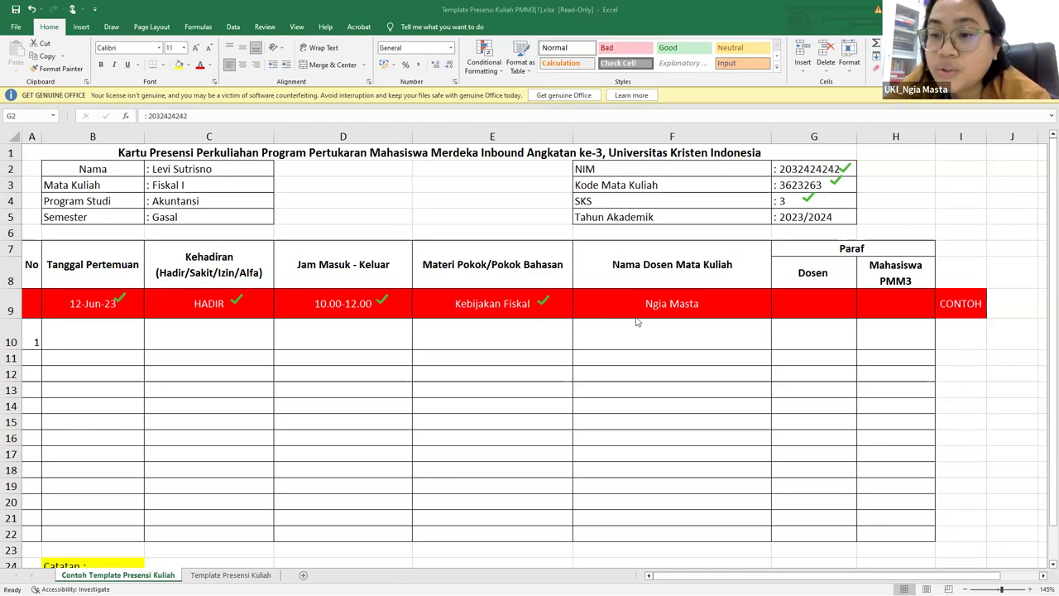
click(706, 296)
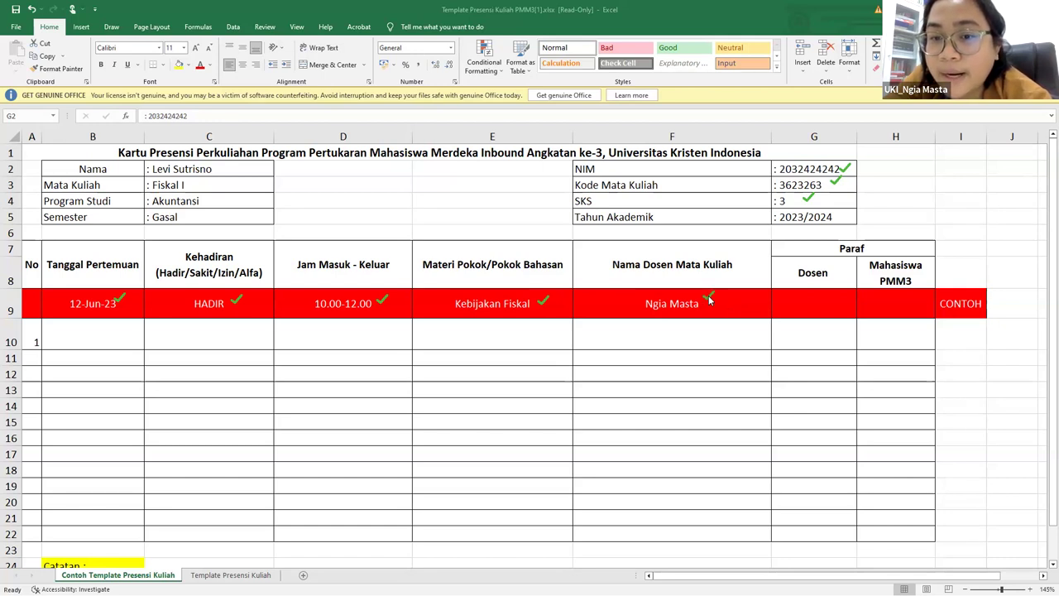
click(839, 276)
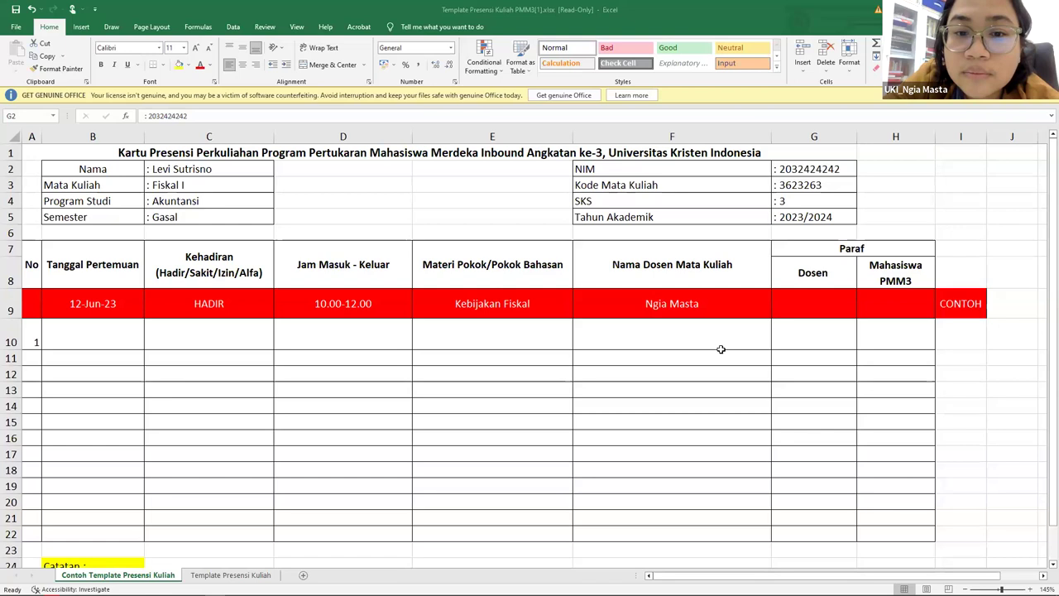
click(894, 201)
key(Right)
key(Right)
key(Right)
key(Right)
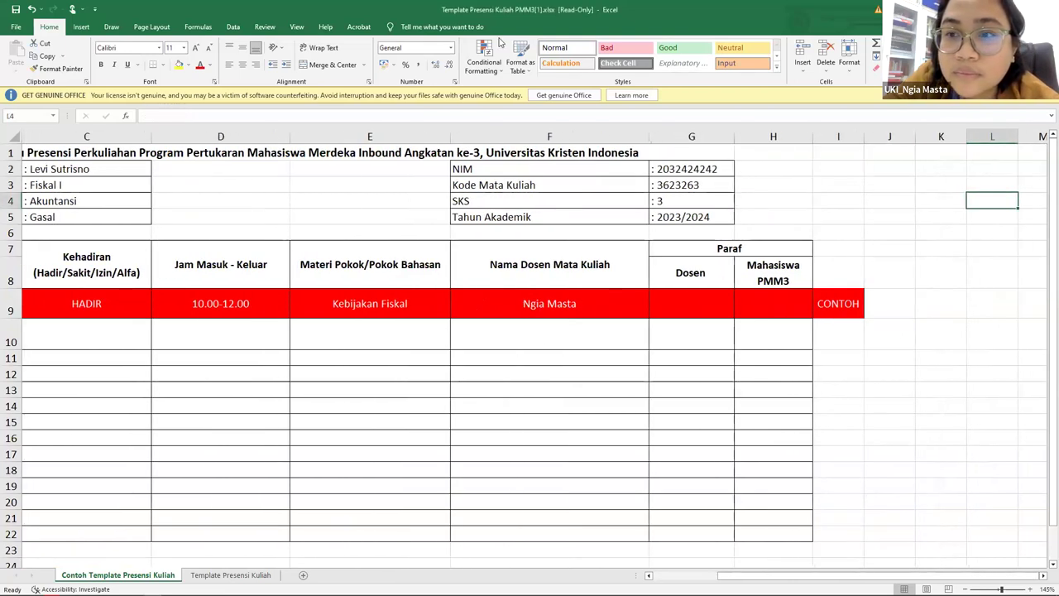
Insert a new column after Mahasiswa PMM3 and enter the heading FOTO in cell I8
key(Left)
key(Left)
key(Left)
key(Down)
key(Down)
key(Down)
key(Down)
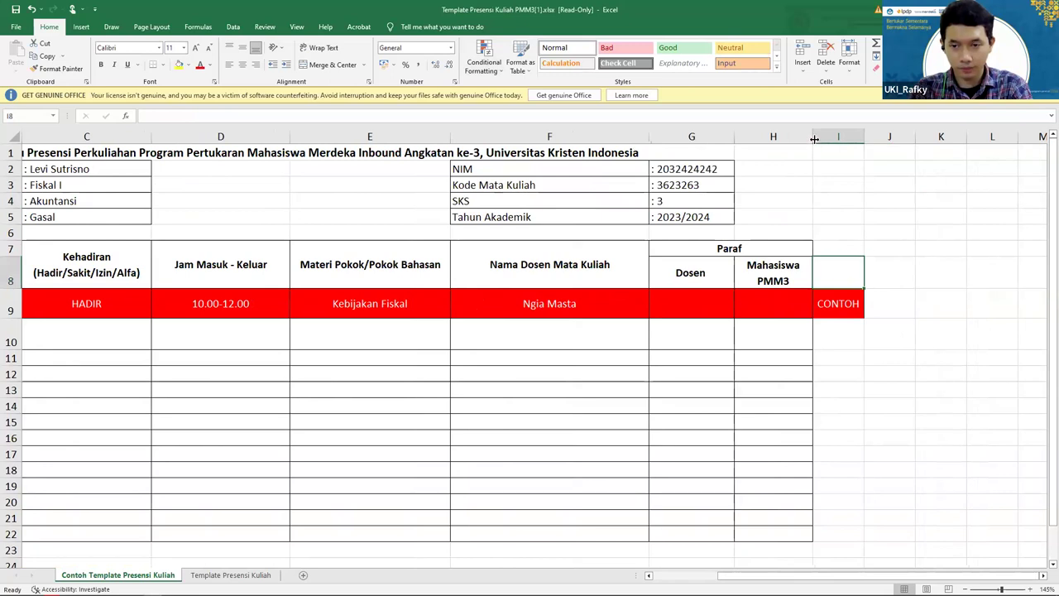
click(826, 130)
drag(811, 134, 857, 192)
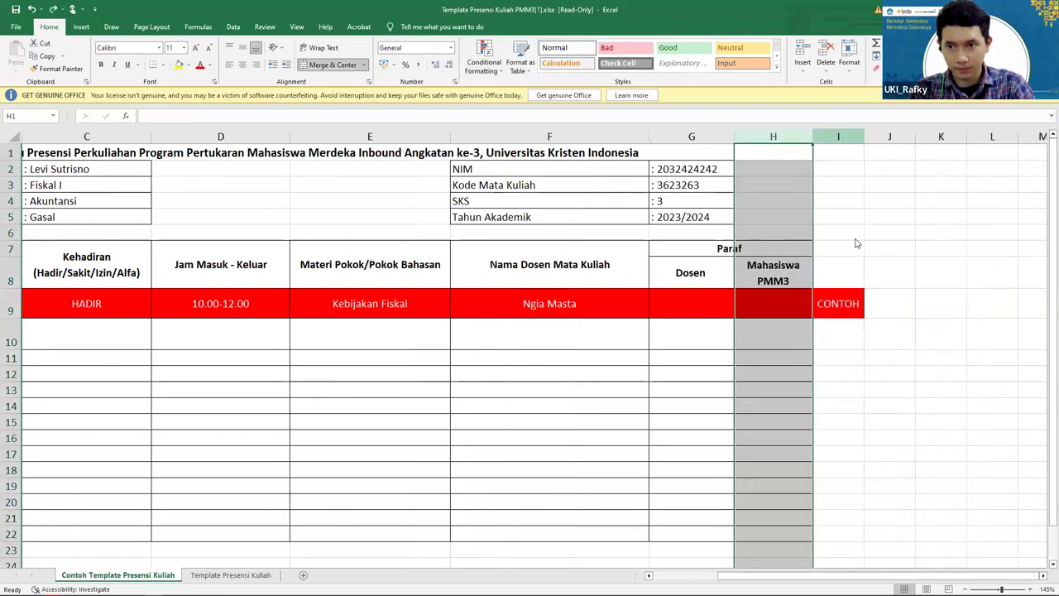
click(837, 267)
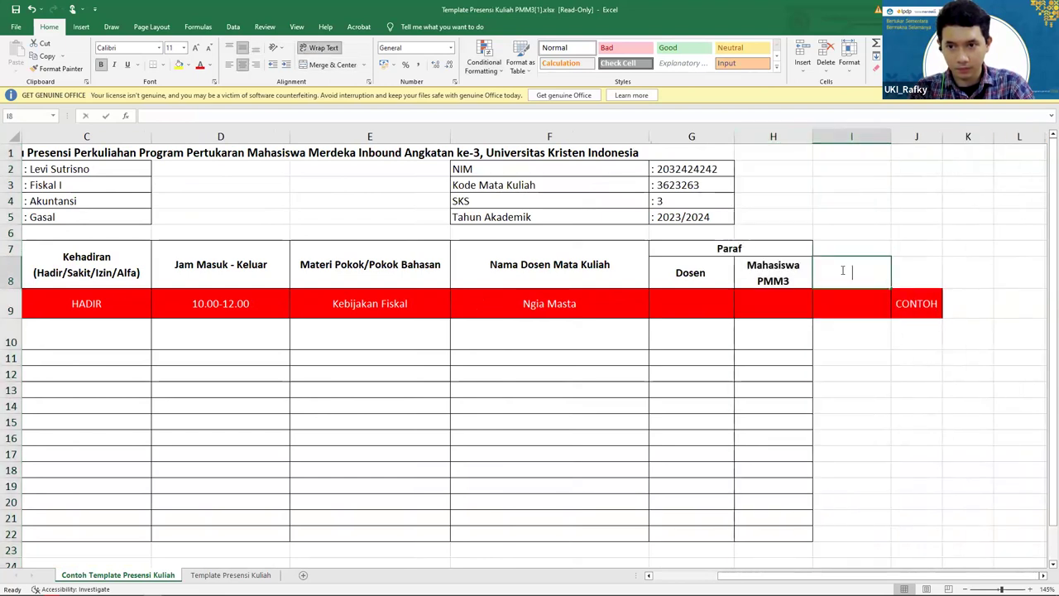
text(FOTO)
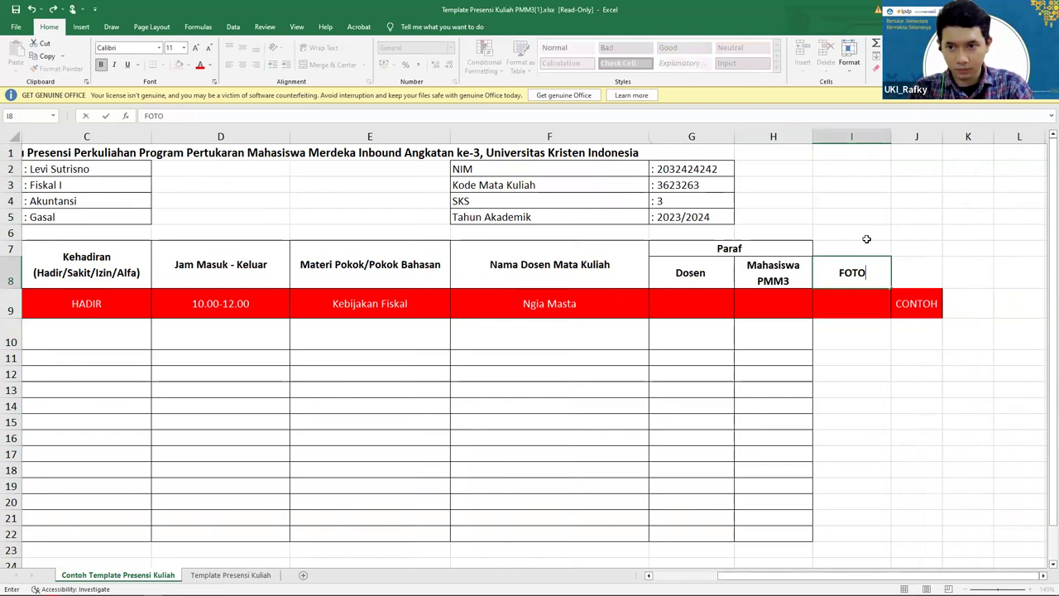
click(868, 237)
Merge and center the Paraf heading across G7:I7 so that it spans the FOTO column
drag(703, 248, 852, 248)
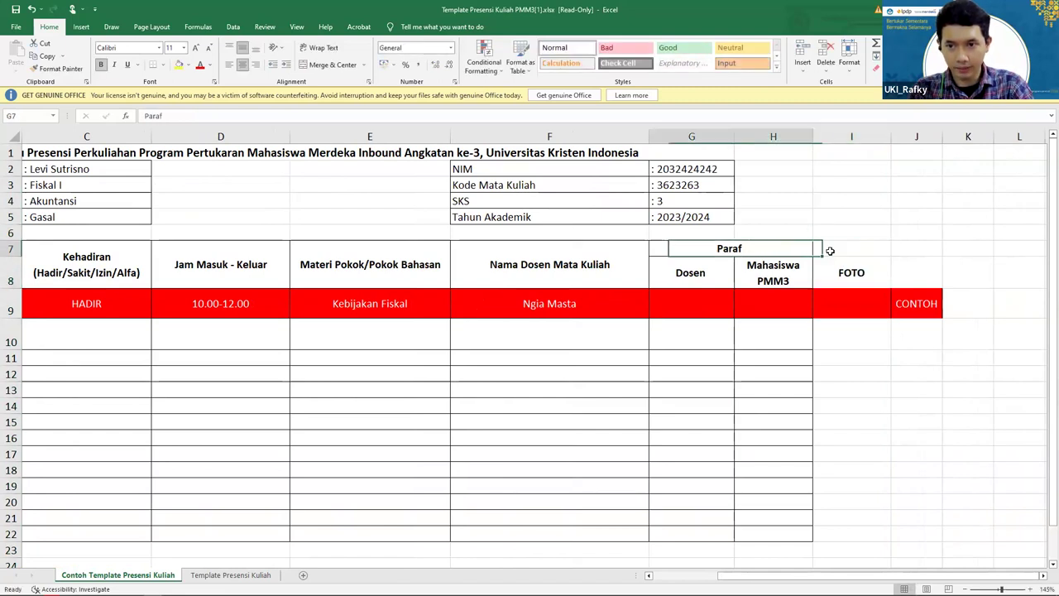
click(310, 66)
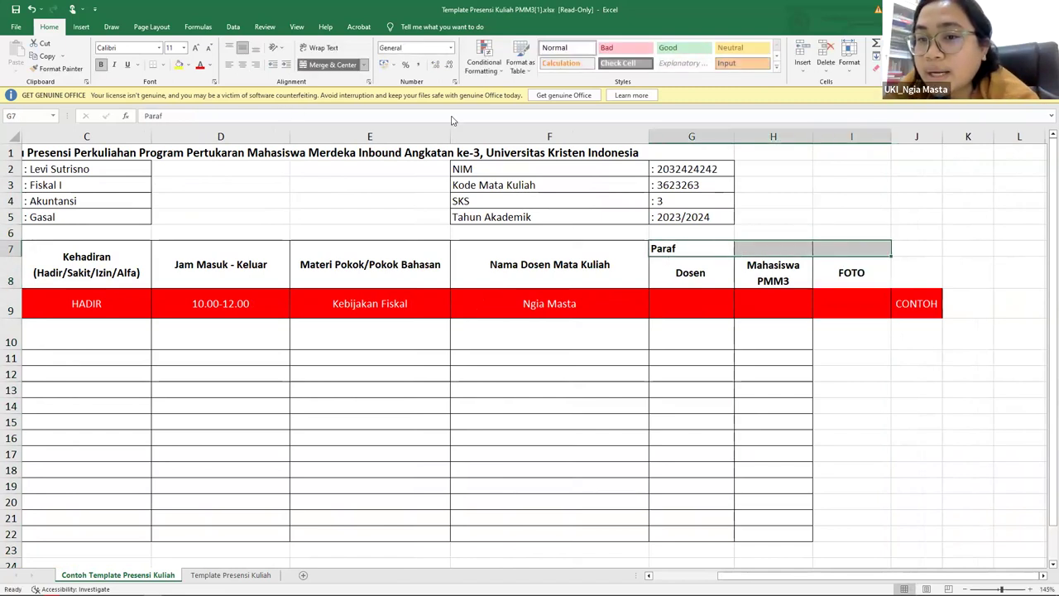
click(310, 66)
click(746, 272)
Apply all borders to the signature and photo columns from the Paraf heading down to row 22
drag(698, 253, 837, 531)
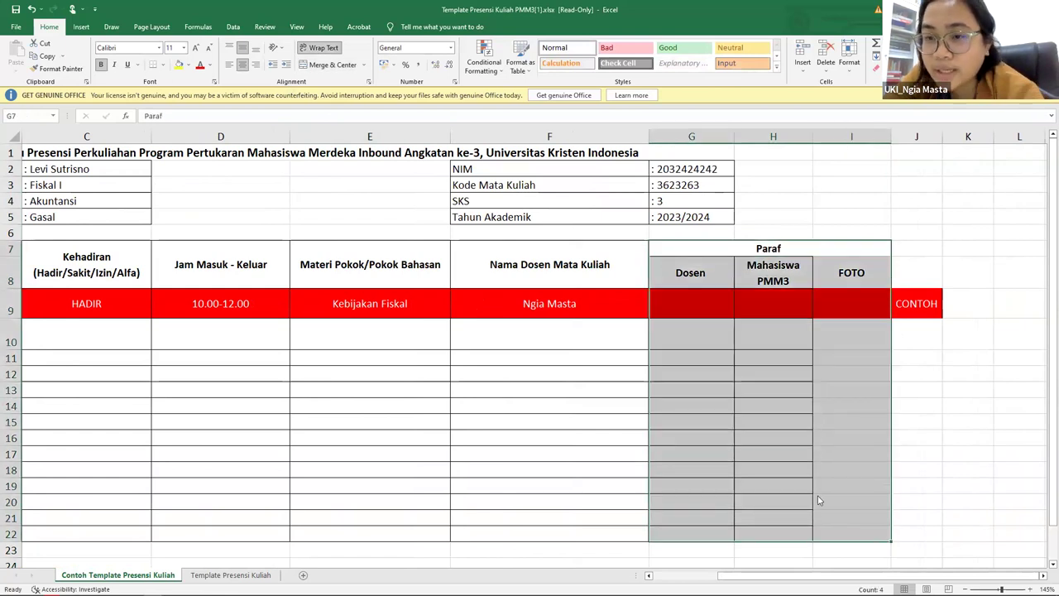
click(163, 65)
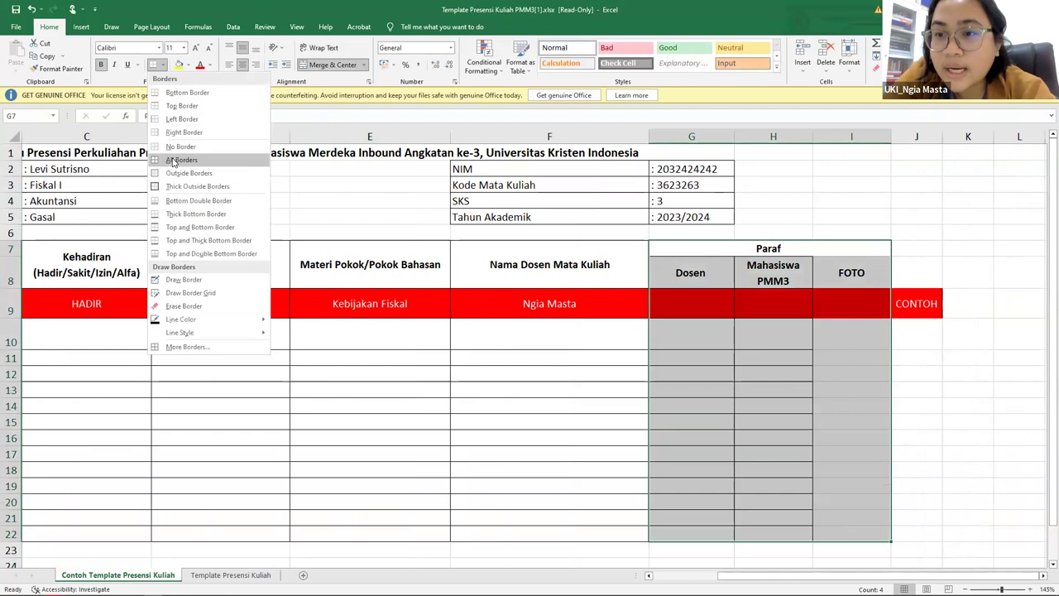
click(208, 158)
click(828, 296)
click(803, 250)
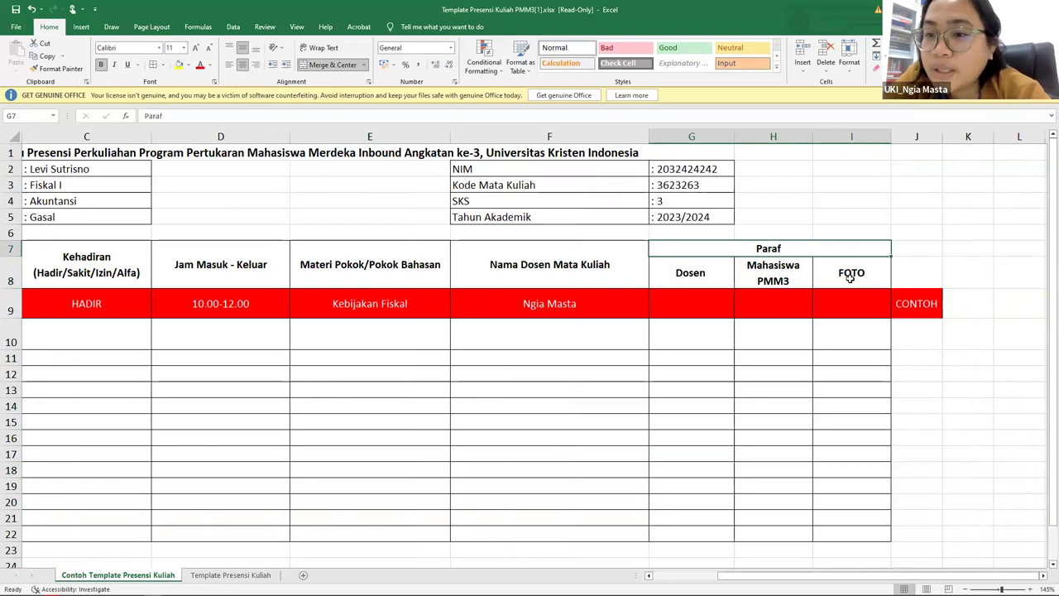
click(822, 303)
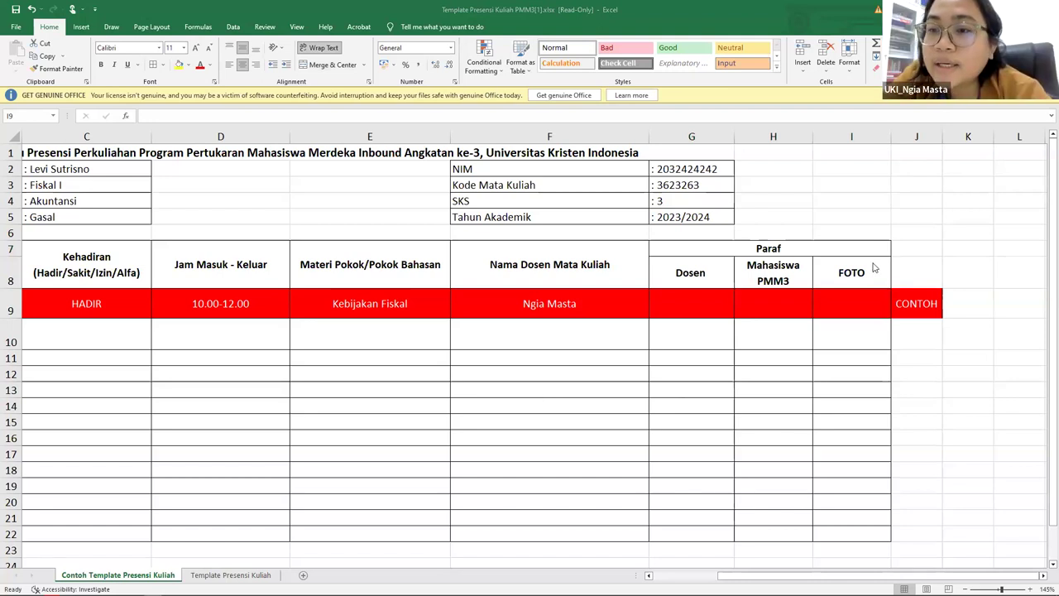
click(705, 282)
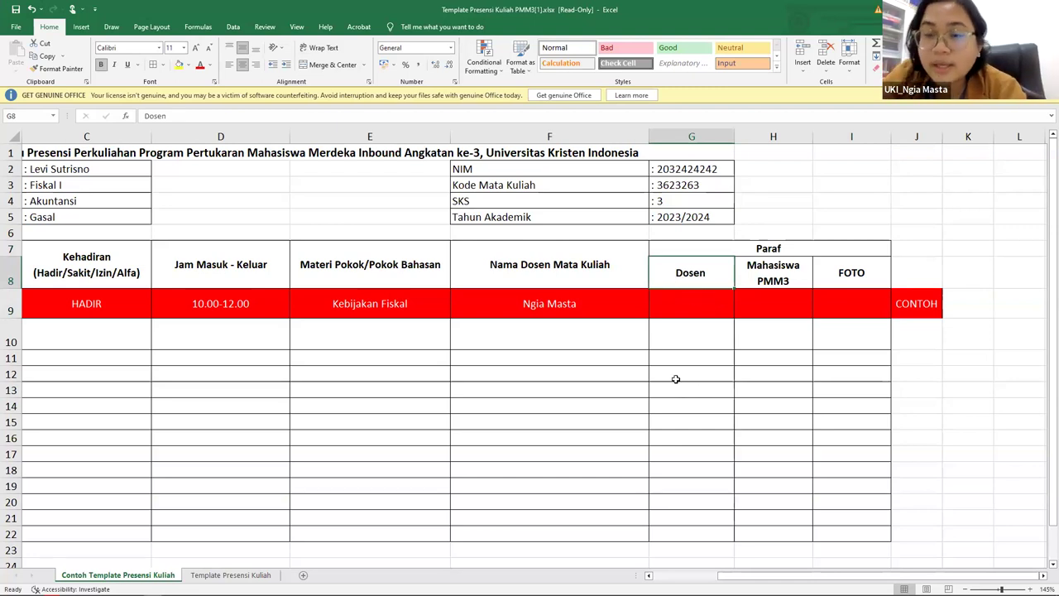
Extend the FOTO heading in cell I8 to read "FOTO / Screenshoot"
double_click(874, 272)
text(/ Screenshoot)
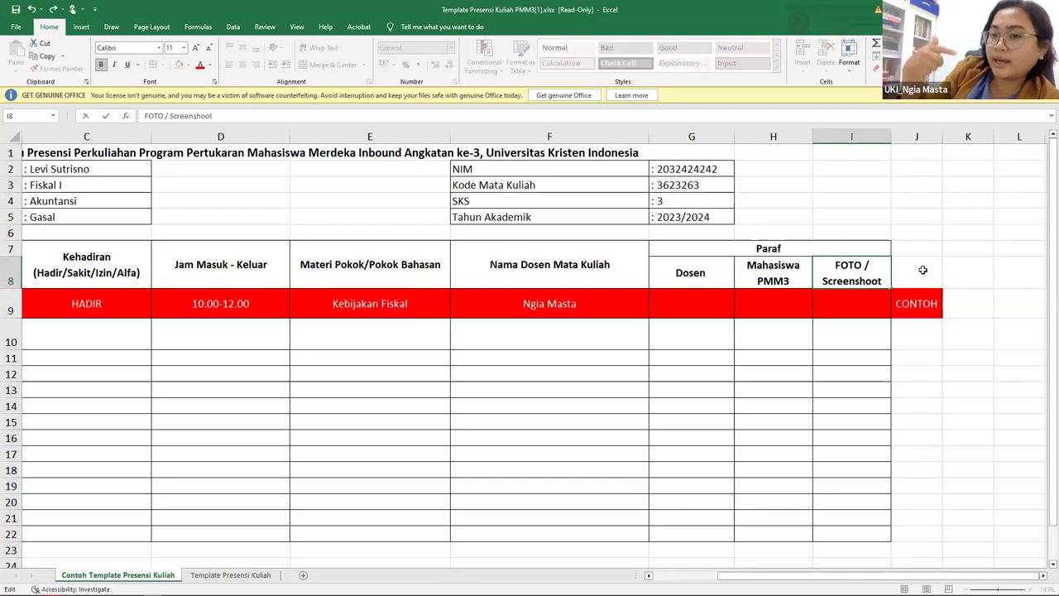
key(Left)
key(Left)
key(Left)
key(Left)
key(Left)
key(Left)
key(Left)
key(Left)
key(Left)
key(Left)
key(Left)
key(Left)
key(Left)
key(Left)
text(S)
key(BackSpace)
key(BackSpace)
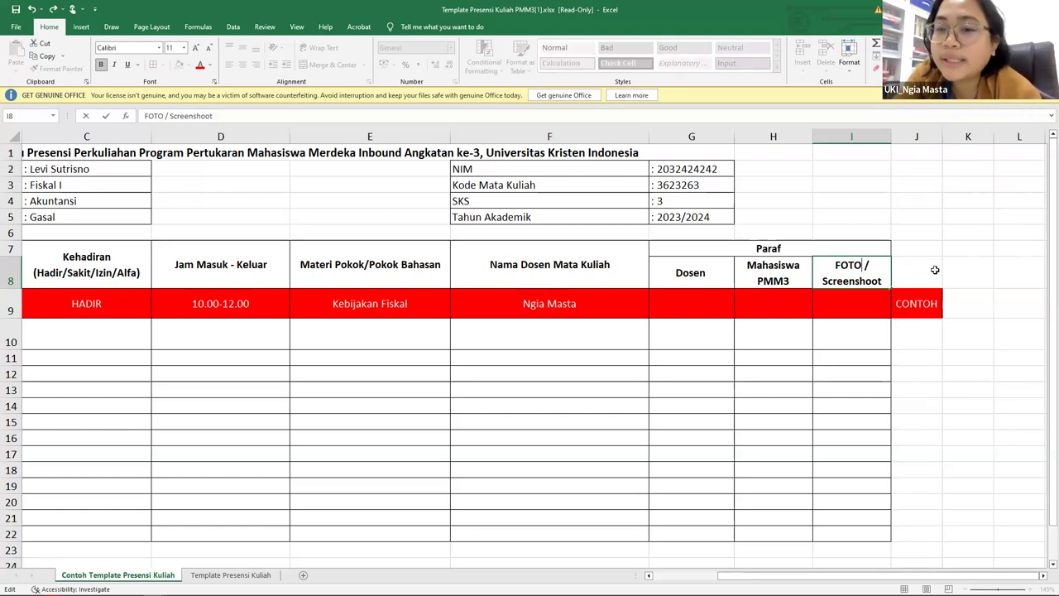
key(ctrl+Return)
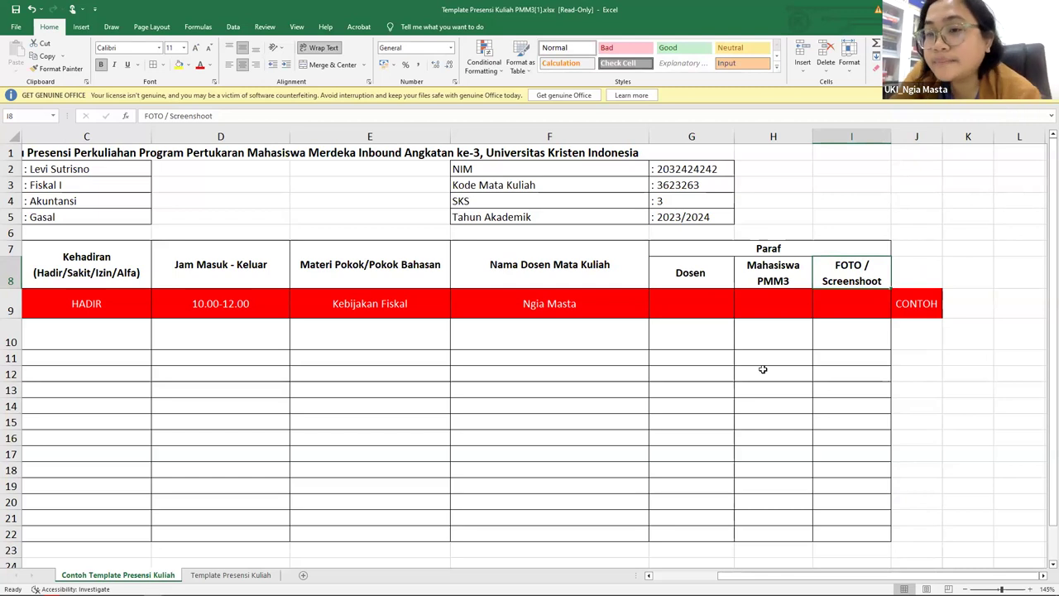
Examine the Dosen and FOTO / Screenshoot cells of the example row and the row below it
click(695, 279)
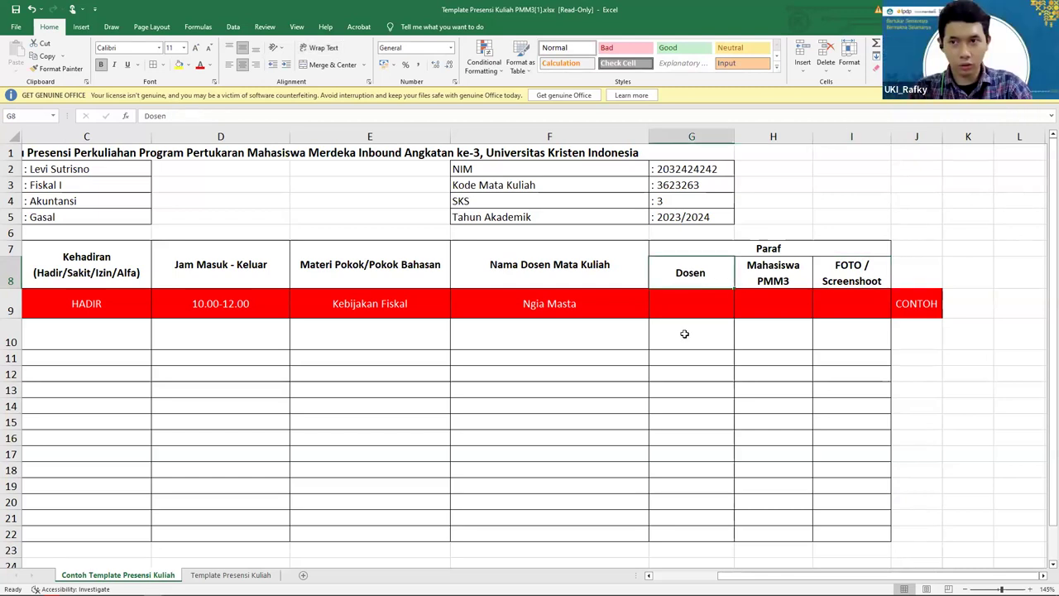
click(700, 308)
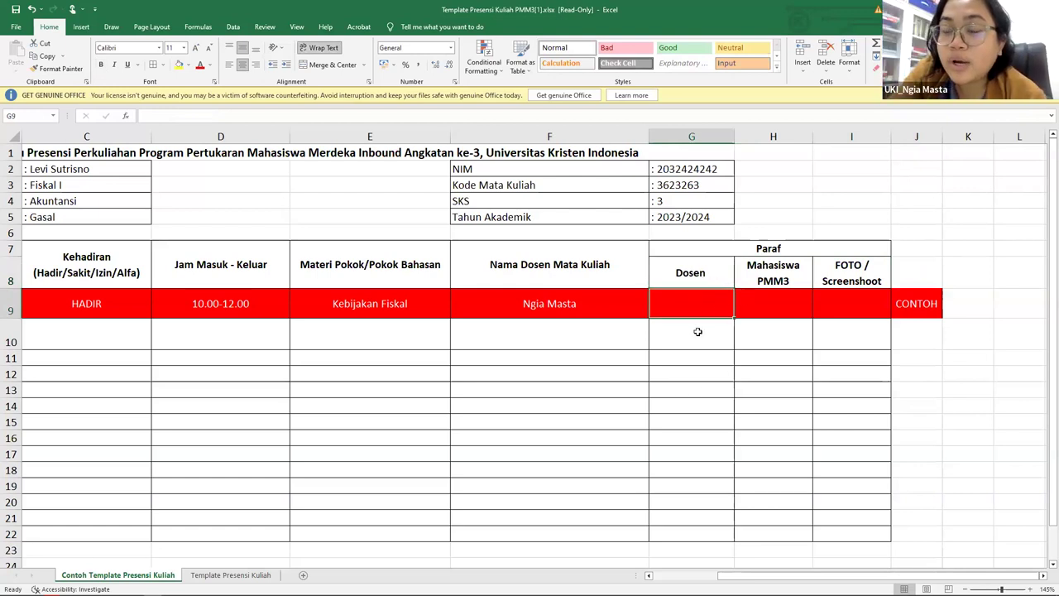
ctrl+scroll(697, 331, up, 1)
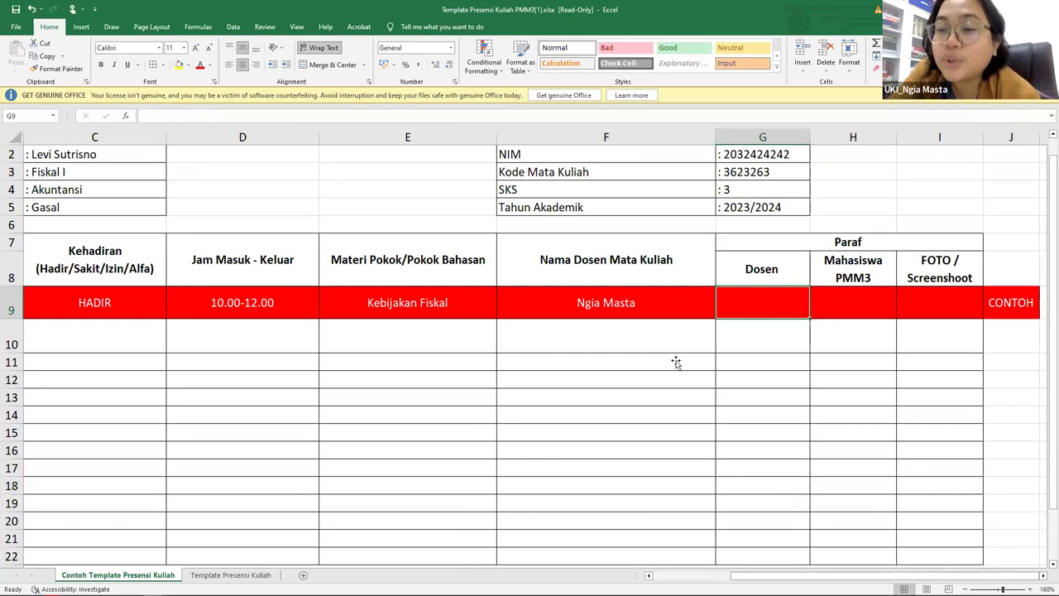
click(925, 298)
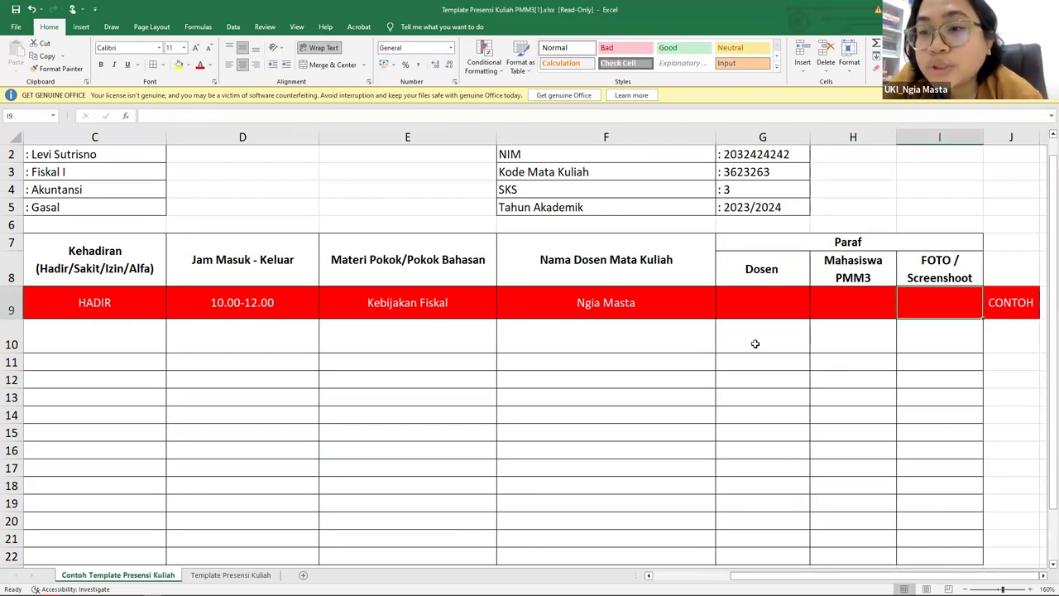
click(754, 343)
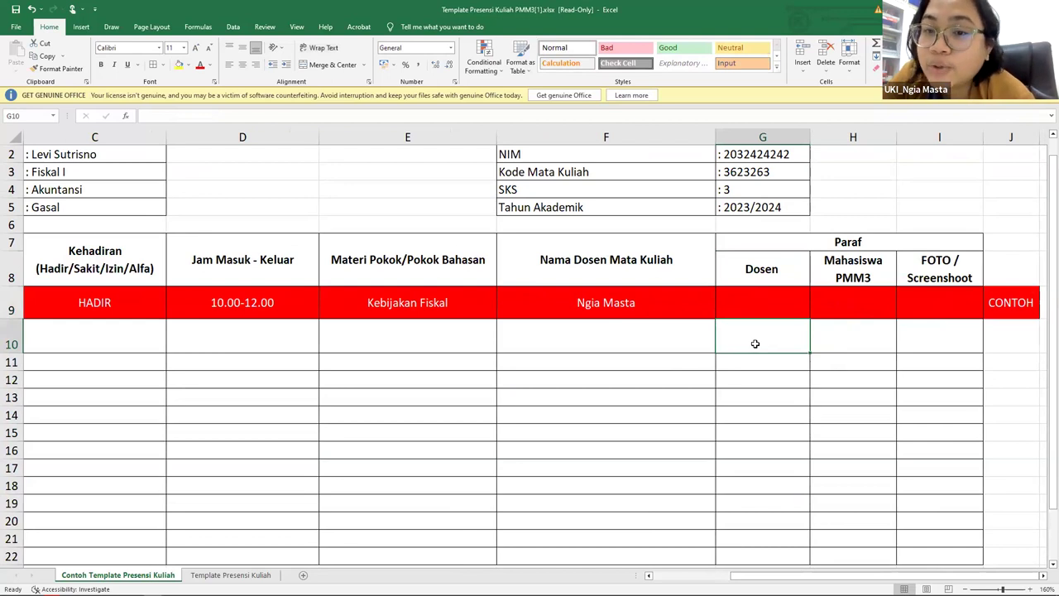
click(767, 291)
click(764, 263)
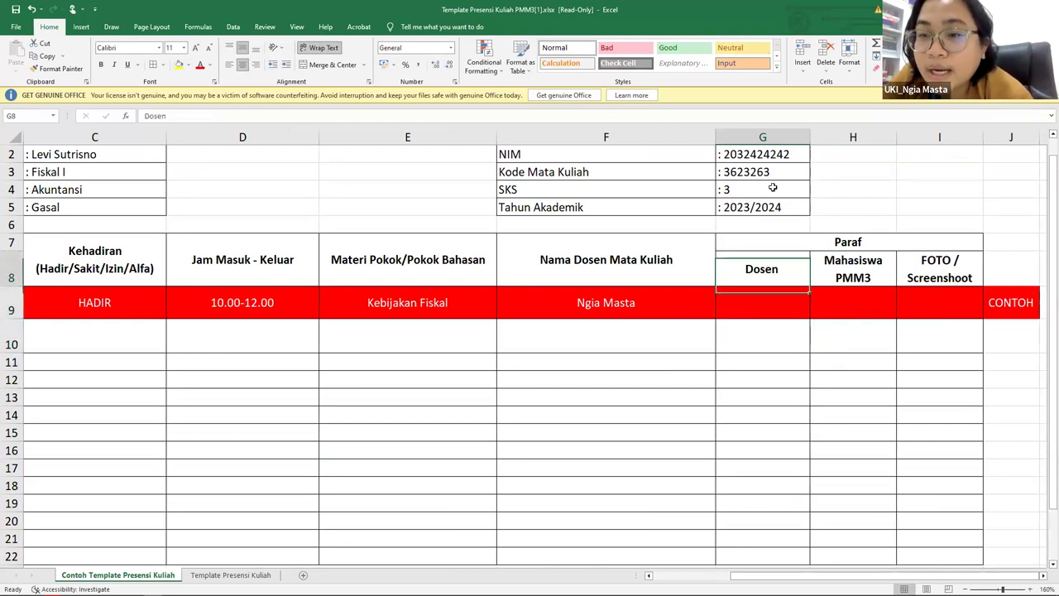
Try to hide column G, which holds the Dosen signature heading
right_click(767, 138)
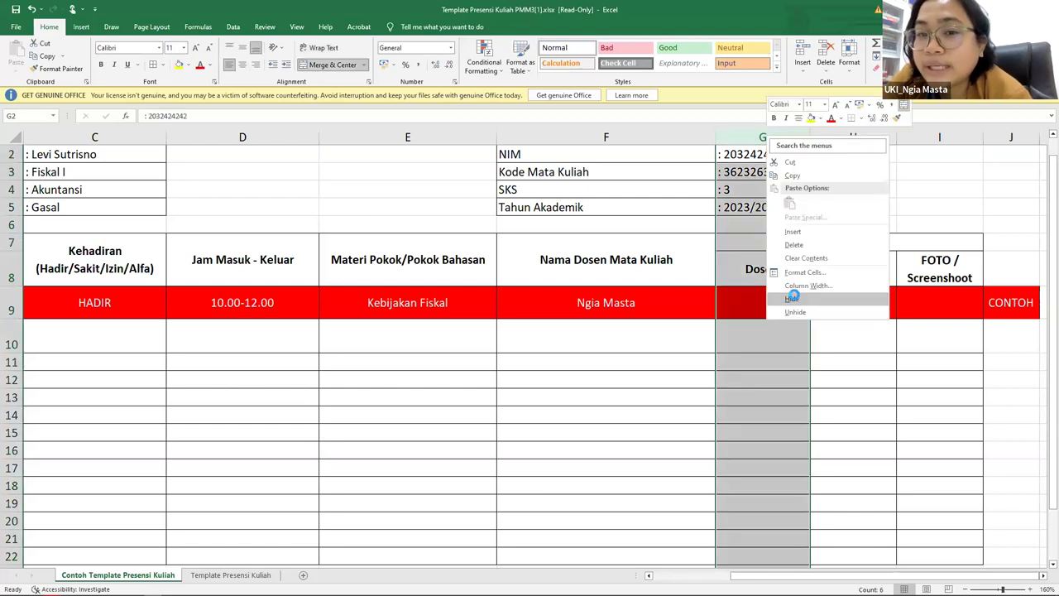
click(766, 263)
click(764, 259)
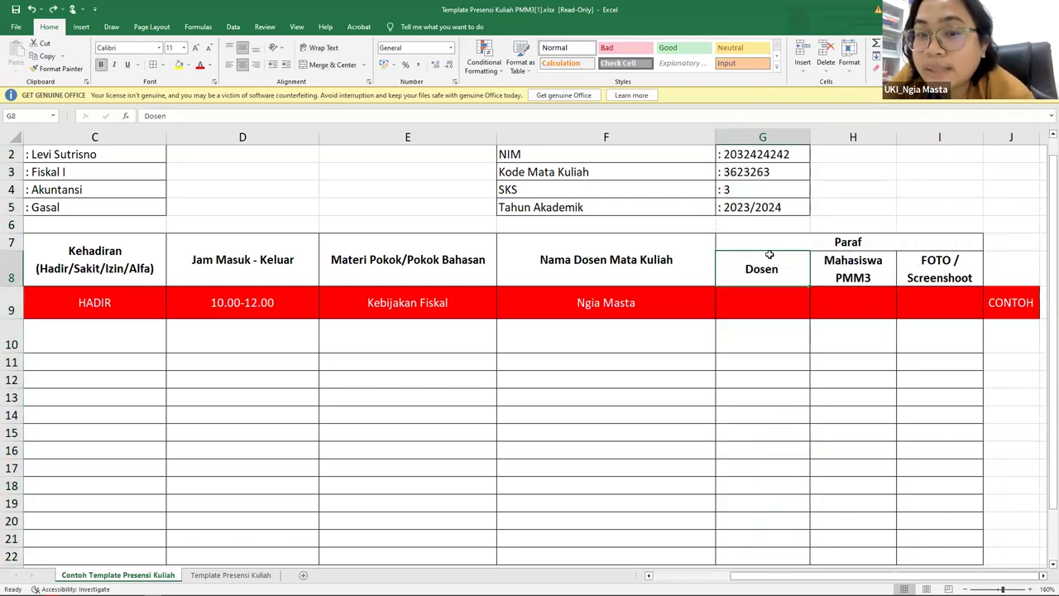
Clear the Dosen heading, then move the Mahasiswa PMM3 heading to G8 and FOTO / Screenshoot to H8
key(Delete)
click(867, 278)
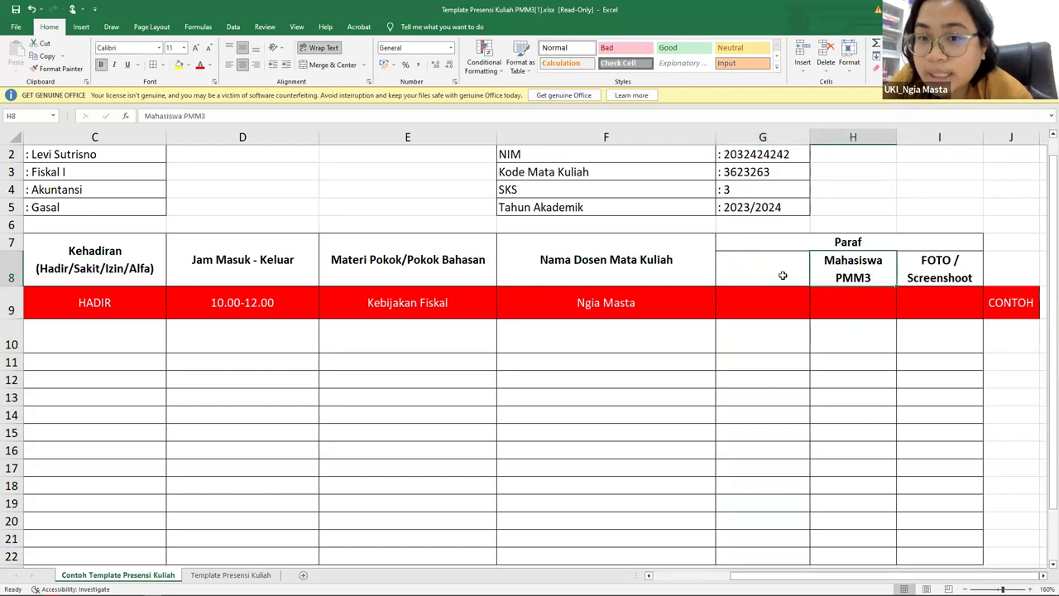
key(ctrl+x)
click(780, 267)
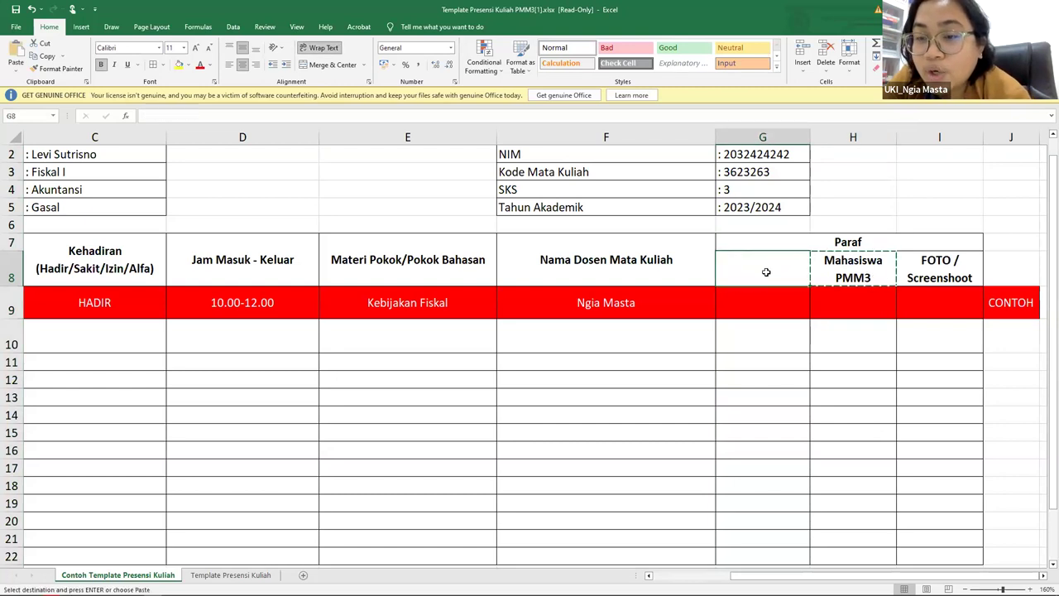
key(ctrl+v)
key(Right)
key(Right)
key(ctrl+x)
click(853, 273)
key(ctrl+v)
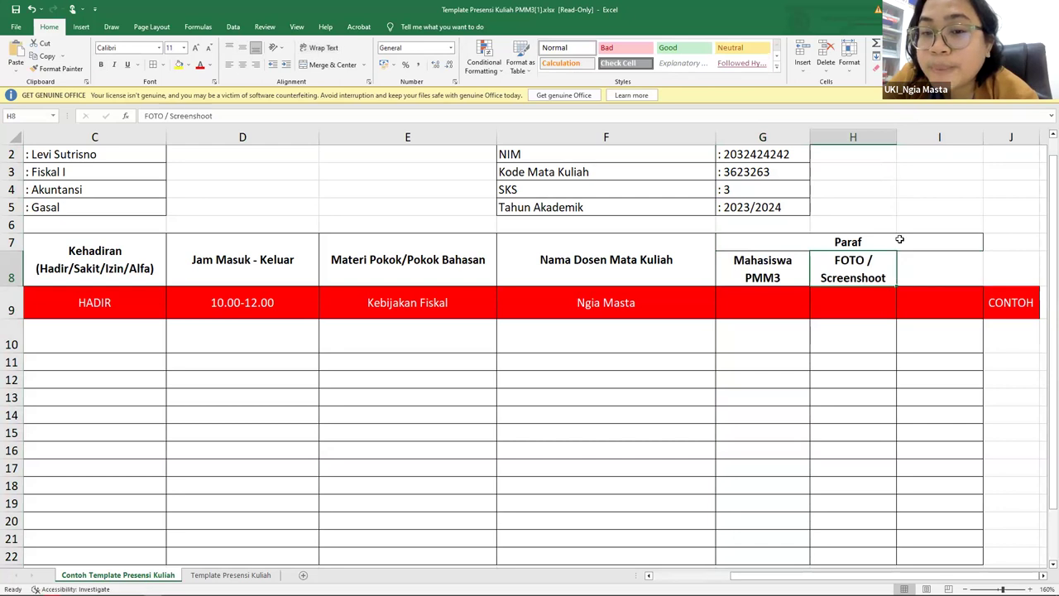
Undo the heading moves and the deletion of the Dosen heading
key(ctrl+z)
key(ctrl+z)
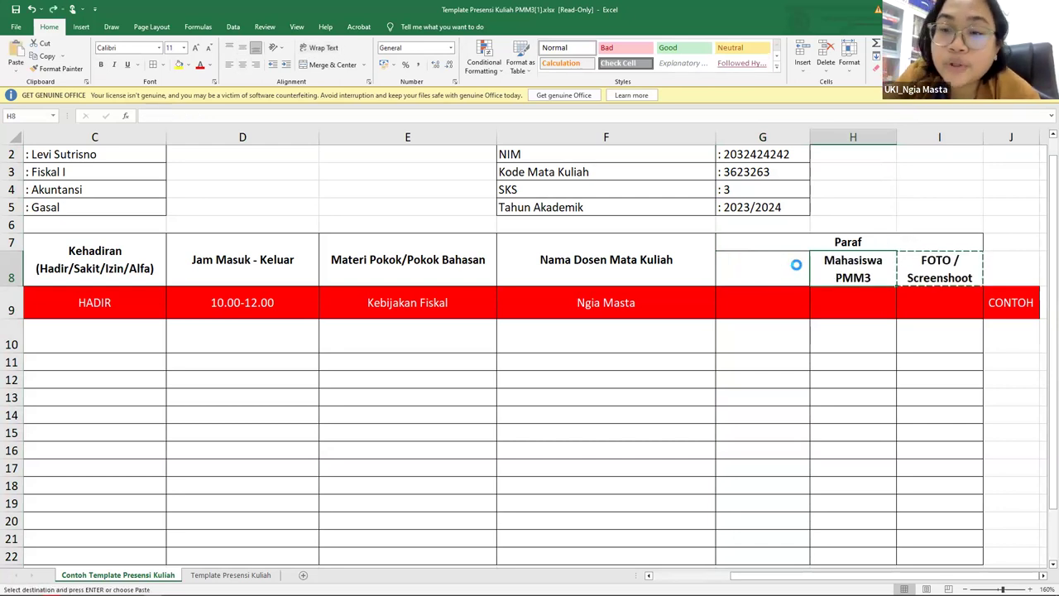
key(ctrl+c)
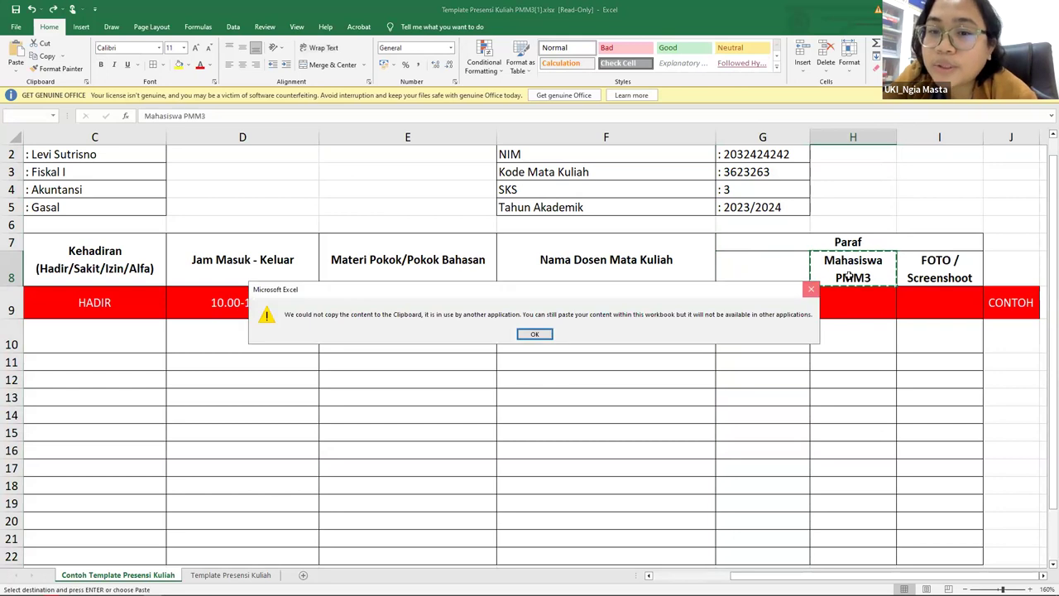
key(Return)
key(ctrl+z)
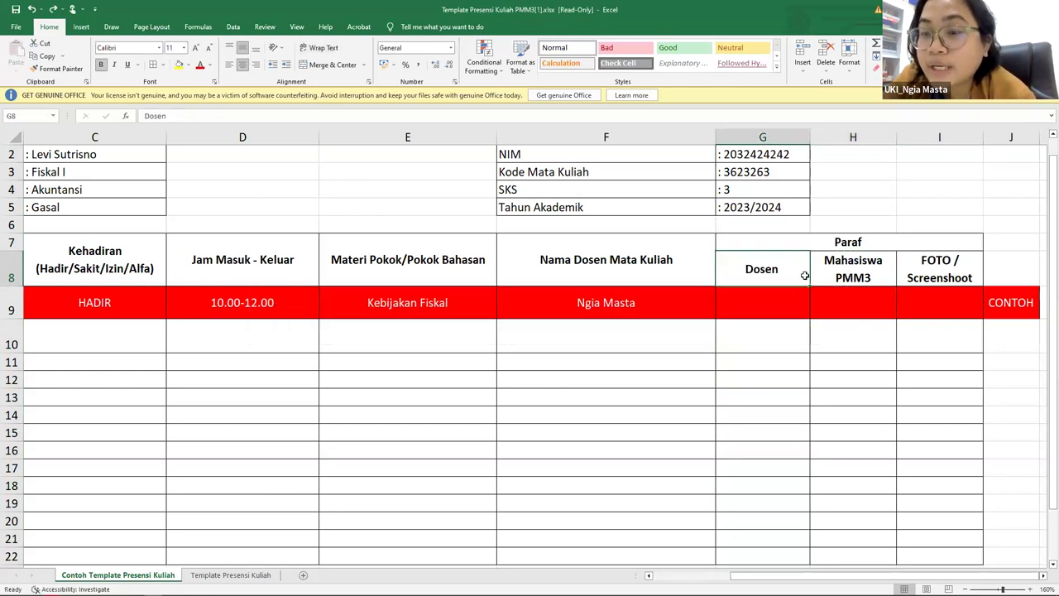
Replace the Dosen heading in G8 with the moved Mahasiswa PMM3 heading, and move FOTO / Screenshoot to H8
click(851, 273)
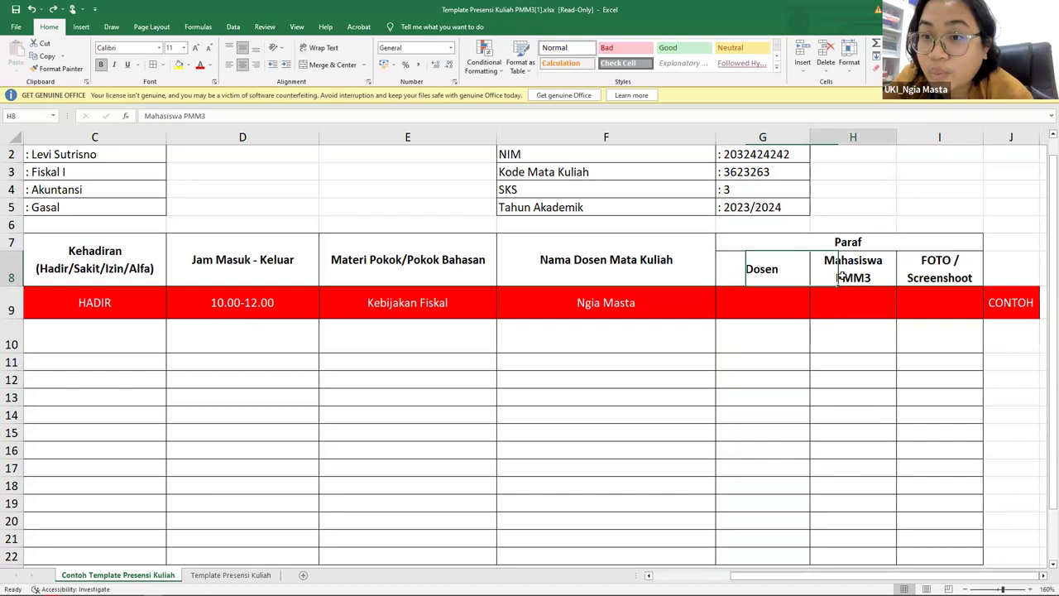
key(ctrl+x)
click(770, 279)
key(ctrl+v)
click(924, 276)
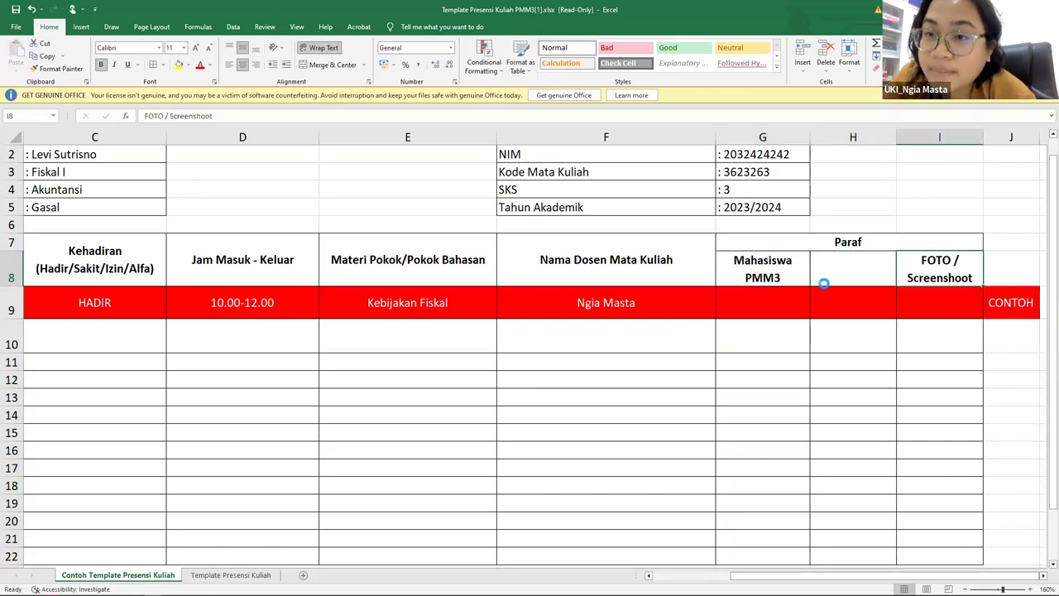
key(ctrl+x)
click(822, 278)
key(ctrl+v)
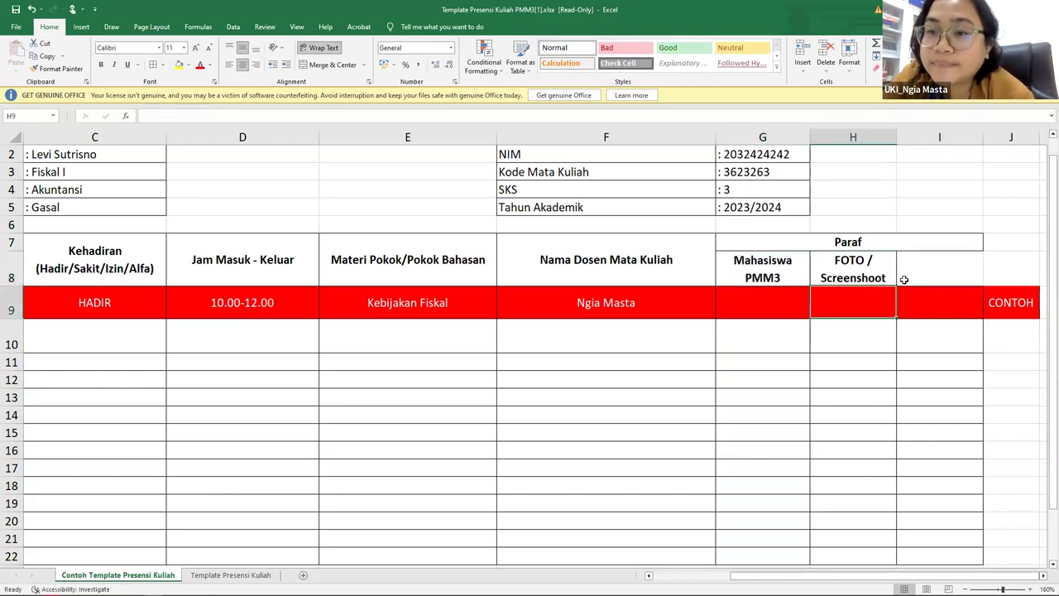
Hide column I, between the FOTO / Screenshoot column and the CONTOH label
click(934, 269)
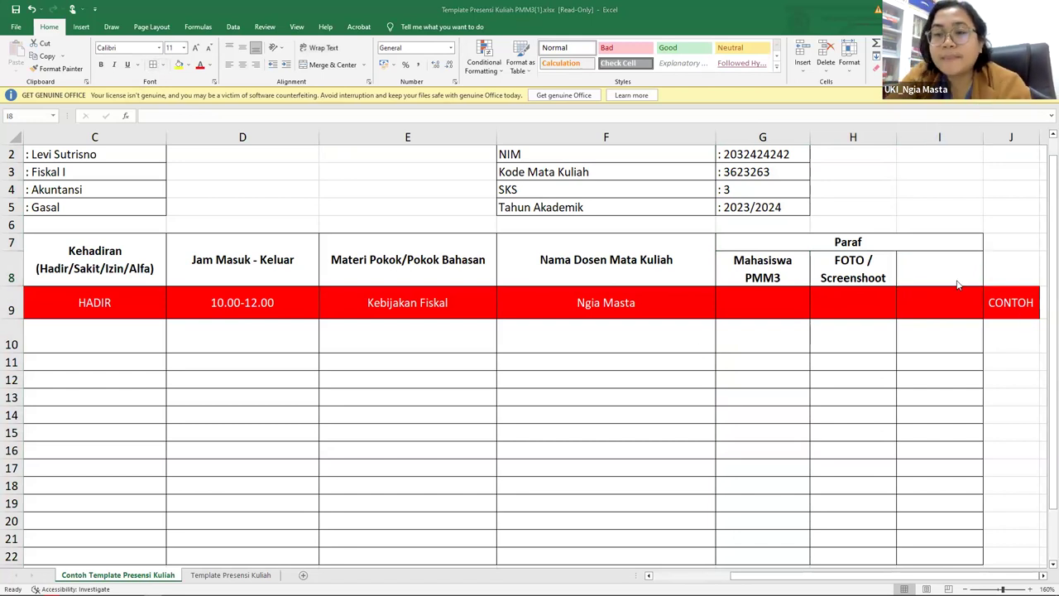
right_click(939, 137)
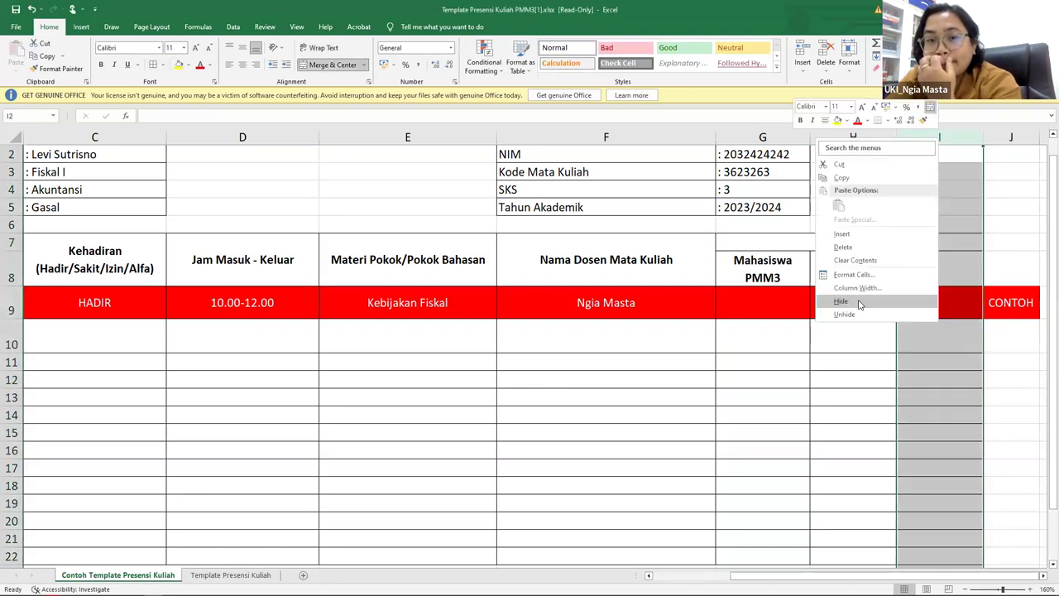
click(858, 304)
drag(812, 241, 762, 296)
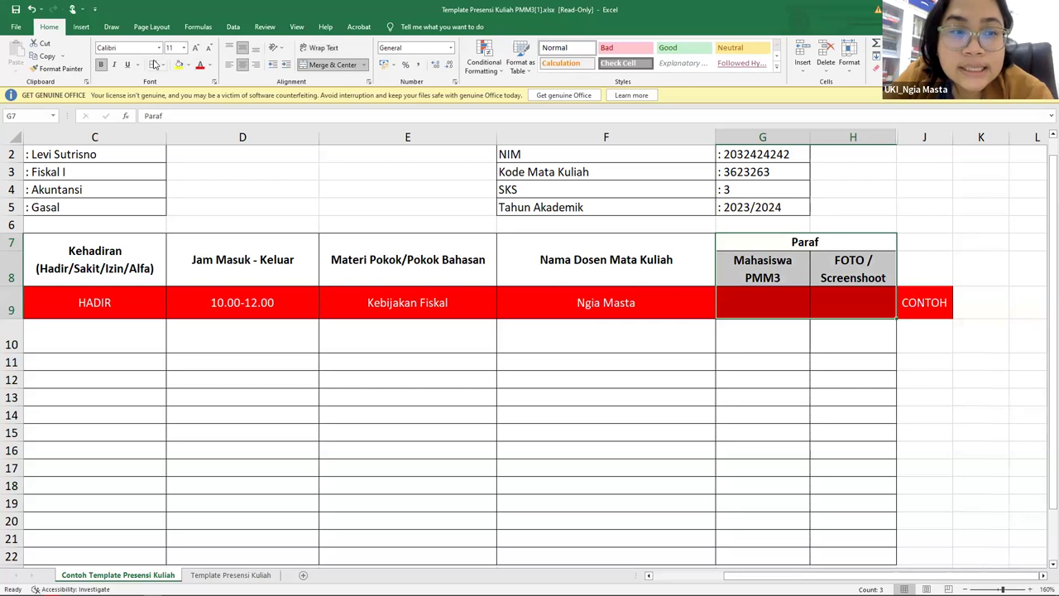
click(766, 331)
key(Tab)
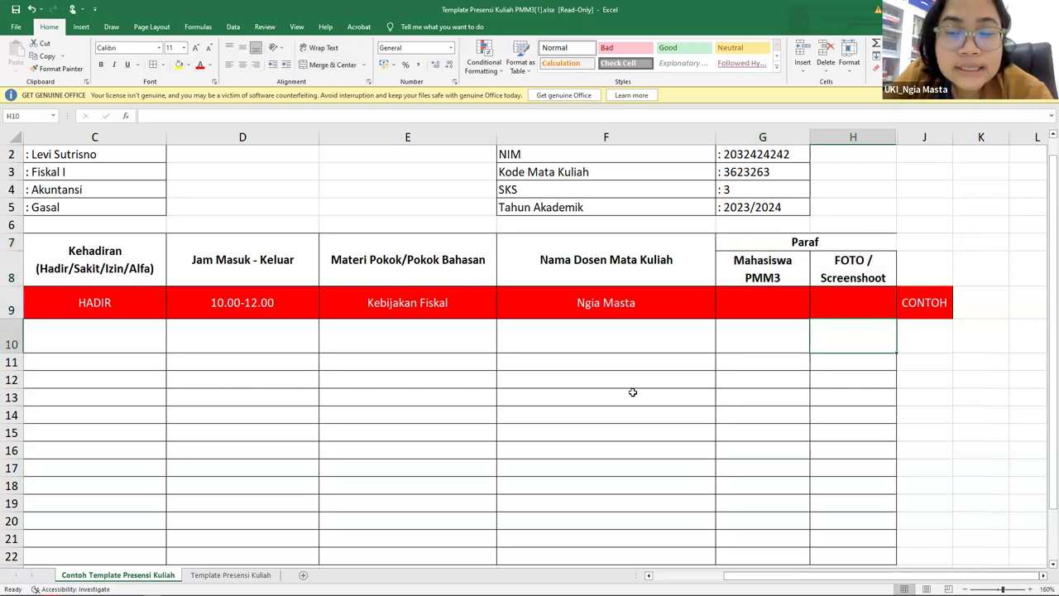
key(Left)
key(Left)
key(Left)
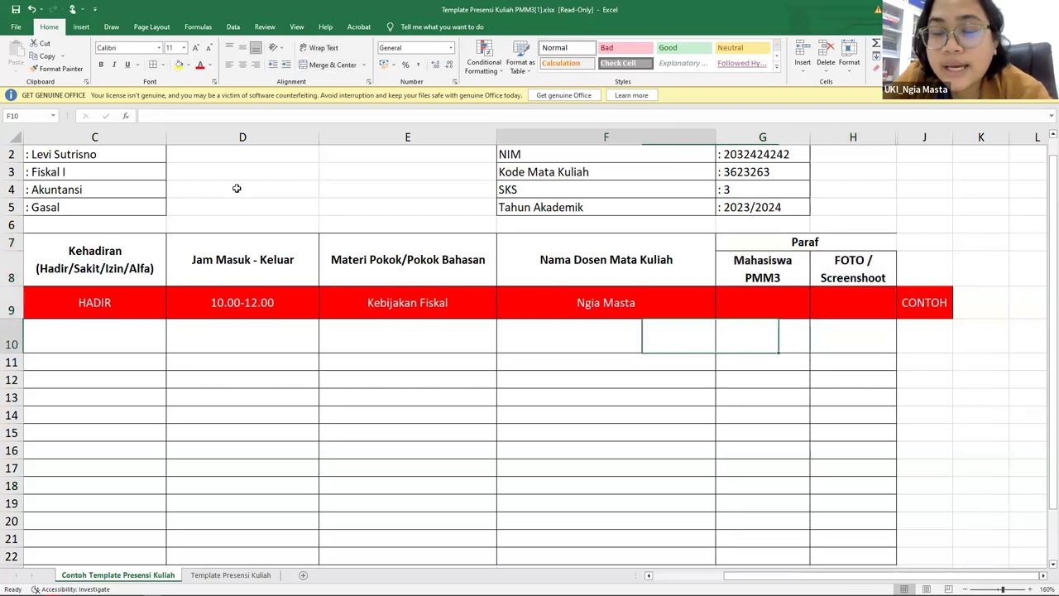
Start saving a copy of the workbook and choose FOLDER PMM 3 inside FOLDER ALL MBKM as its location
click(17, 27)
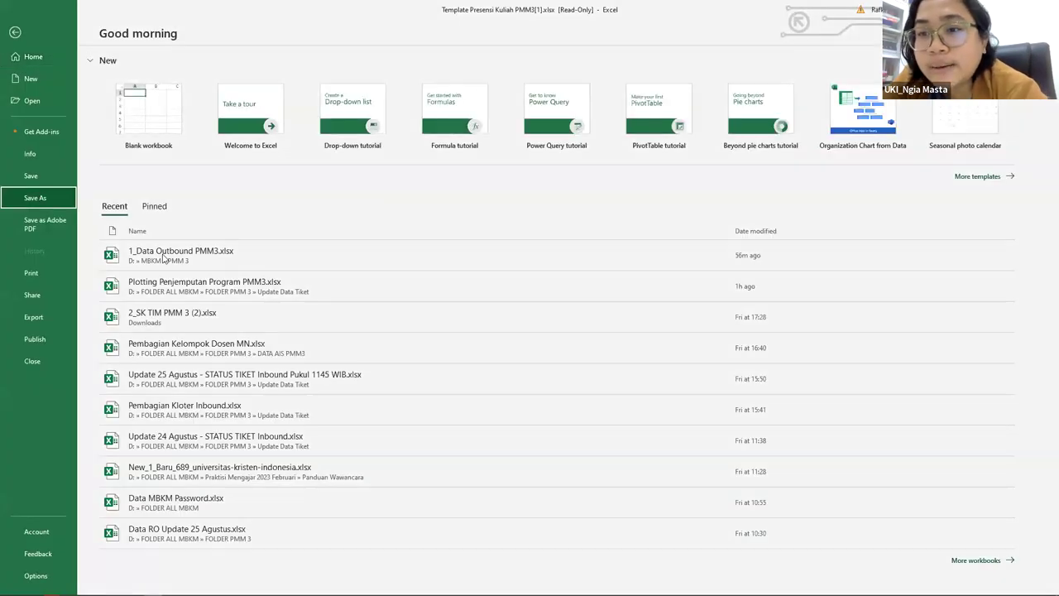
click(35, 196)
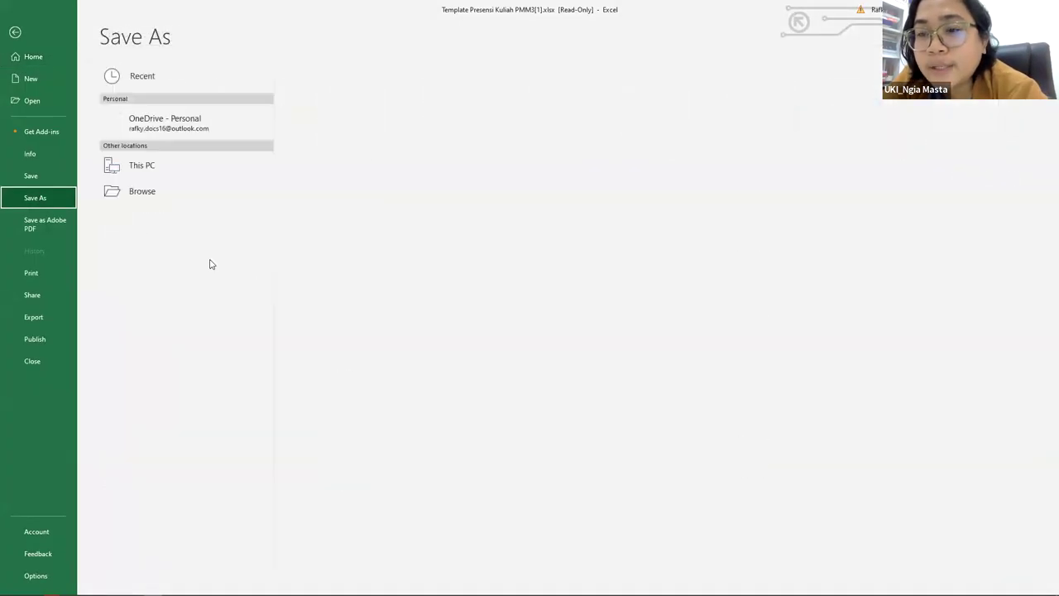
click(139, 227)
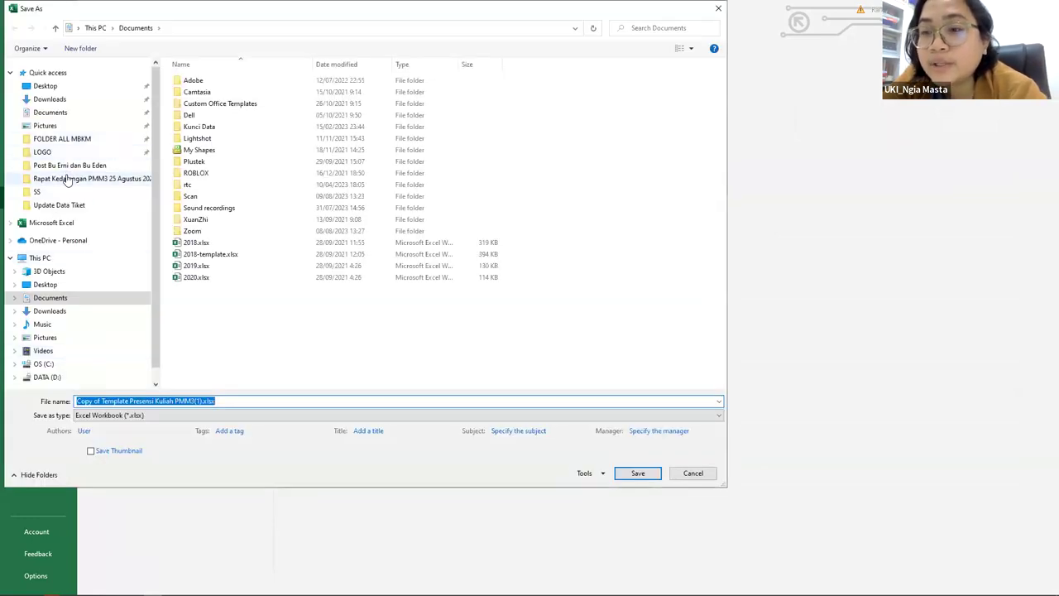
click(68, 179)
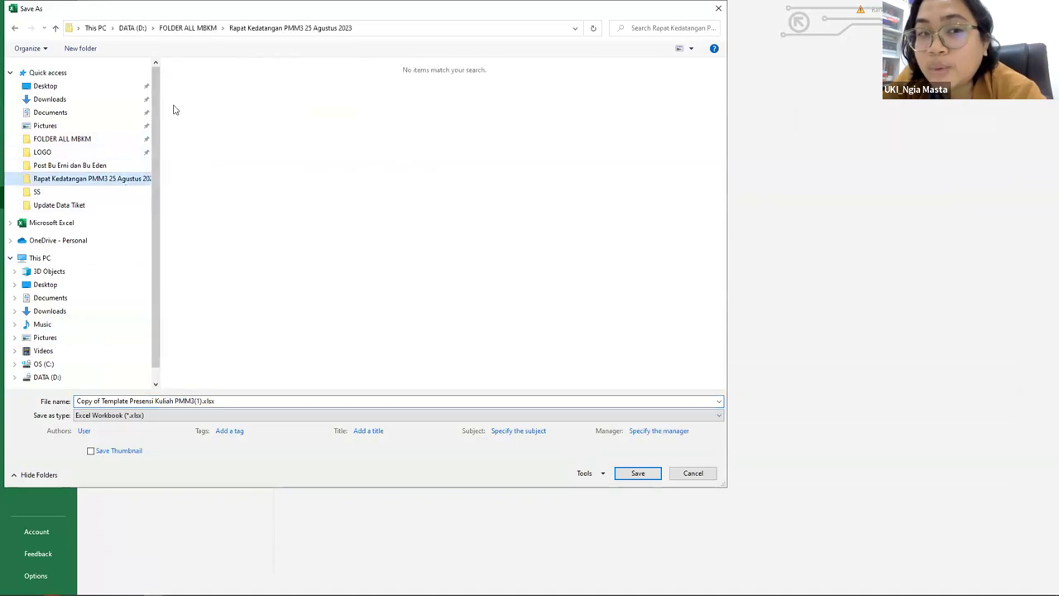
key(alt+Up)
scroll(306, 250, down, 5)
scroll(306, 250, down, 9)
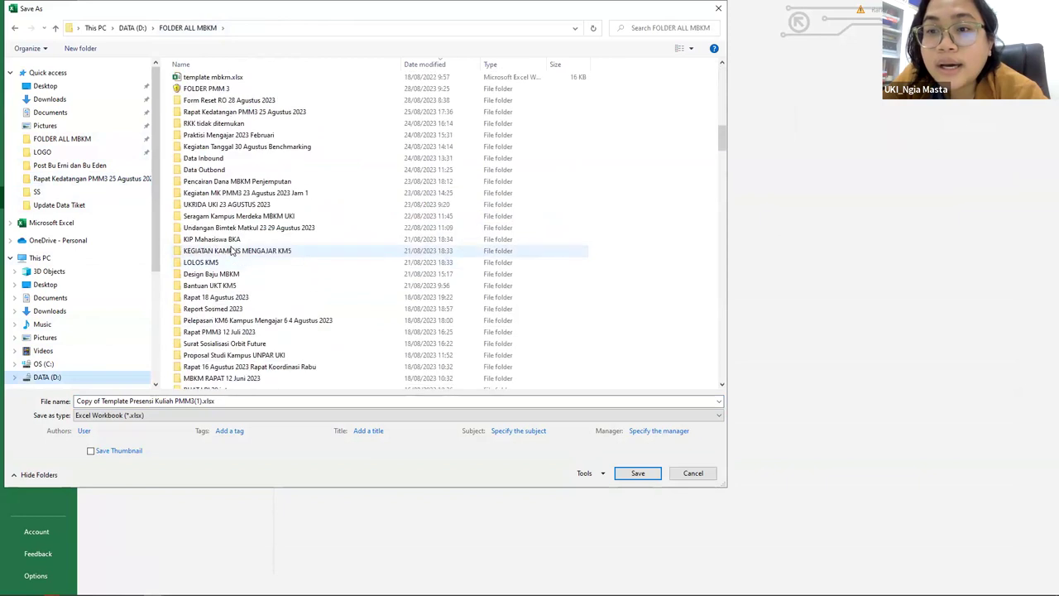
click(220, 162)
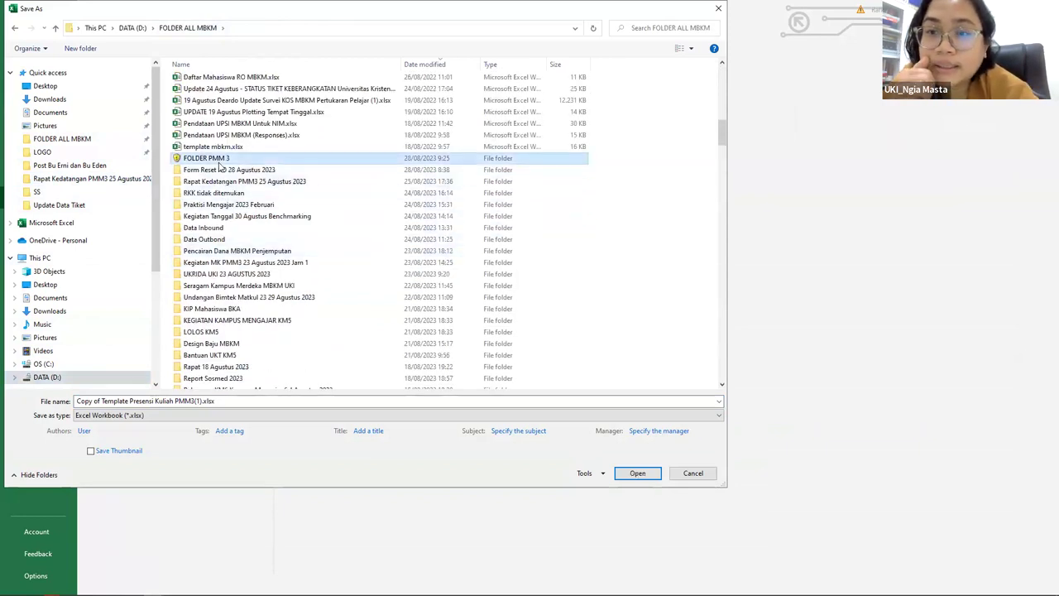
double_click(318, 161)
Replace the "Copy of" prefix in the file name with "Rev1_" and save as Rev1_Template Presensi Kuliah PMM3(1).xlsx
click(96, 400)
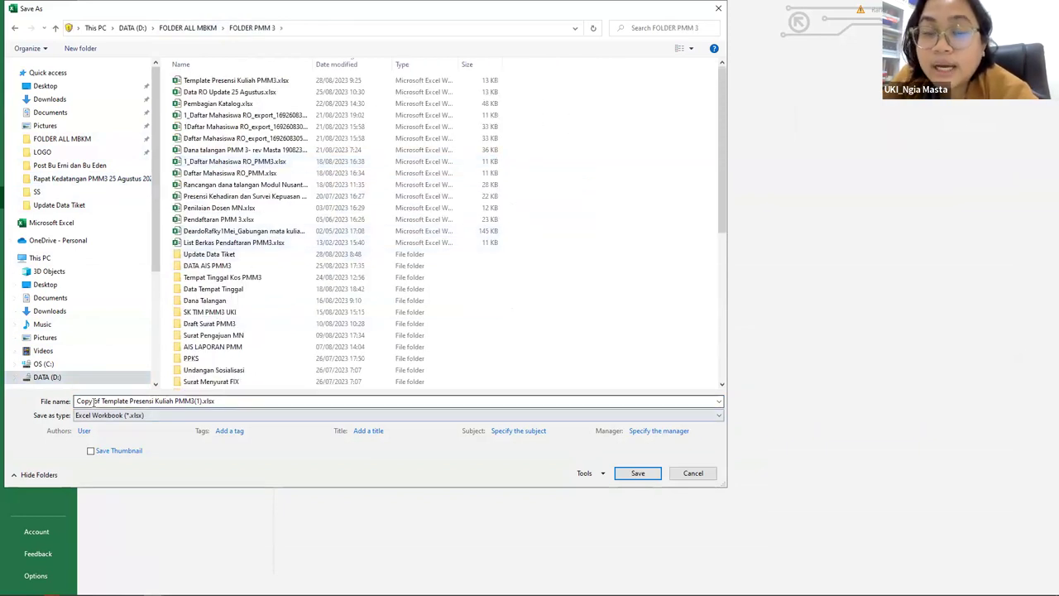
key(ctrl+a)
key(Home)
key(ctrl+Right)
key(ctrl+Right)
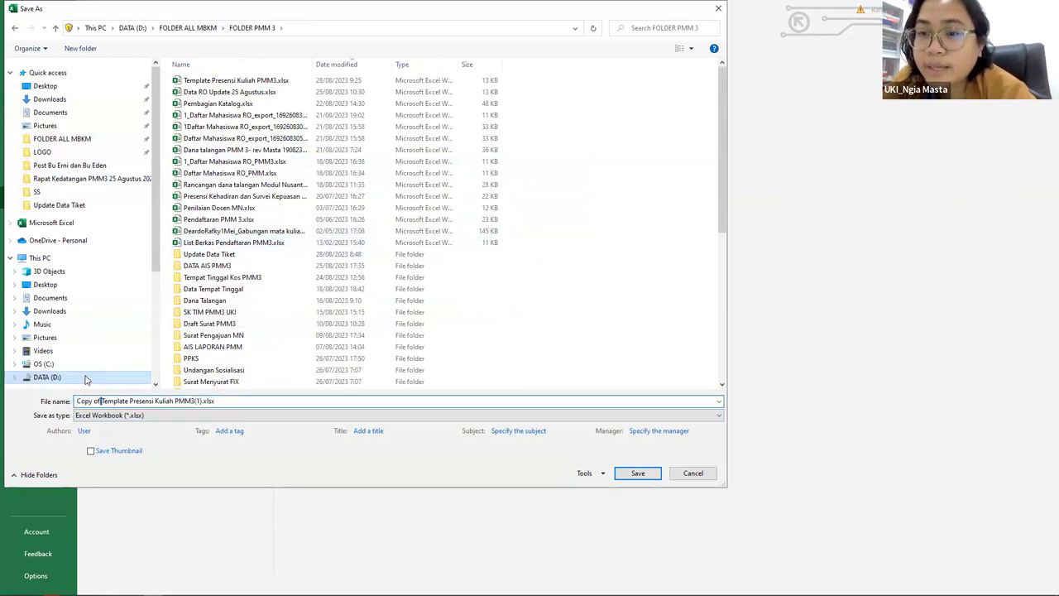
key(shift+Home)
key(BackSpace)
text(Rev1)
key(Left)
text(_)
key(Delete)
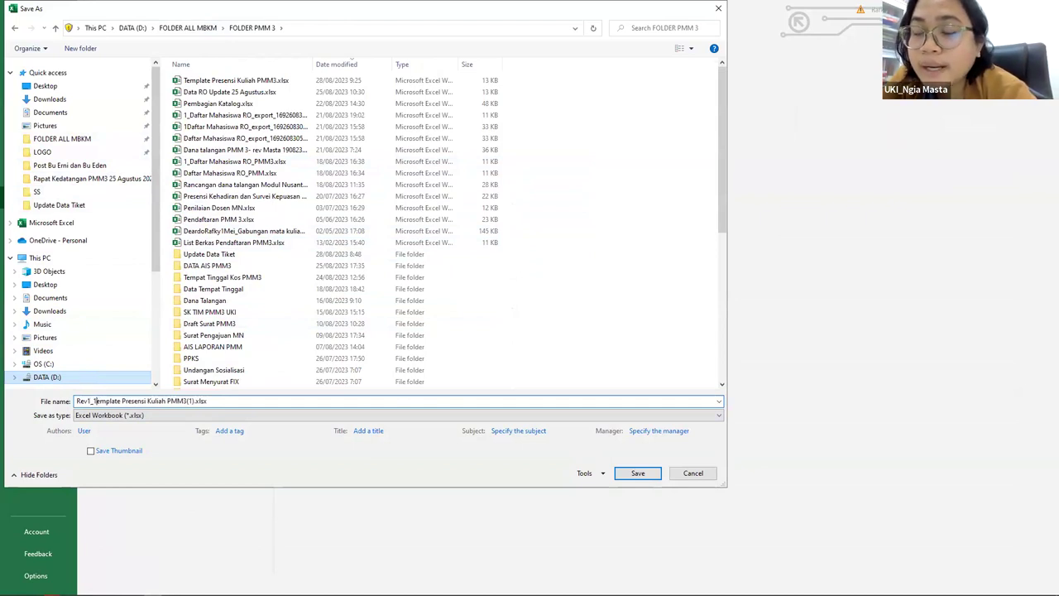
key(Return)
key(Down)
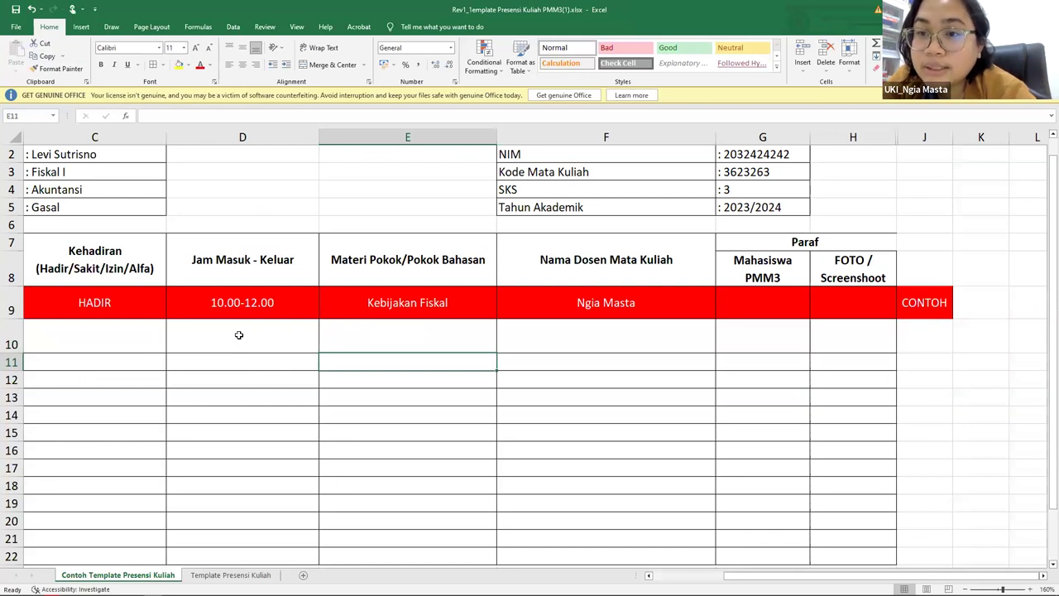
click(293, 341)
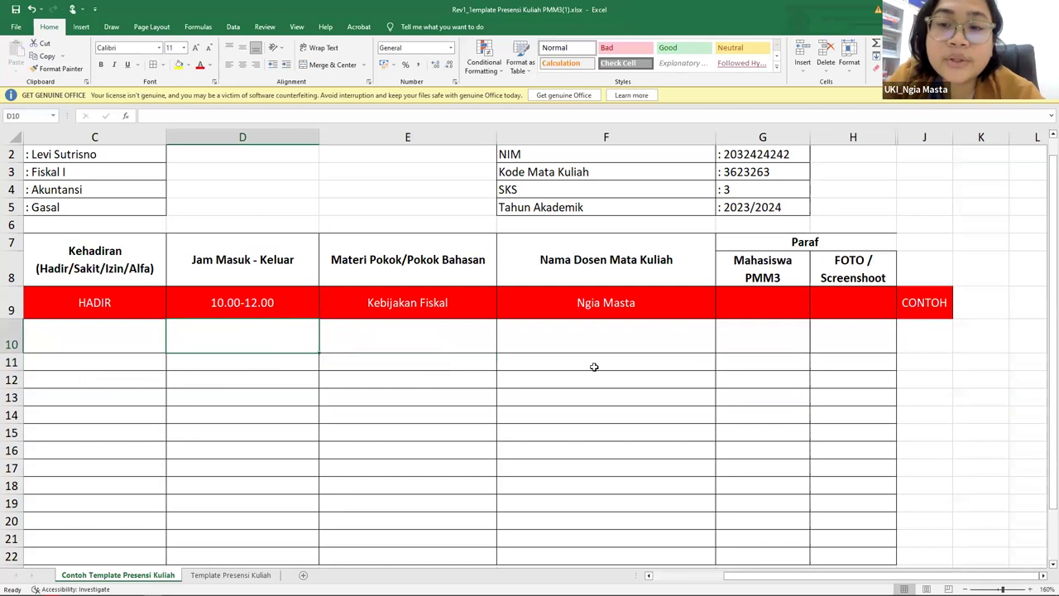
click(404, 359)
key(Left)
key(Left)
key(Left)
key(Left)
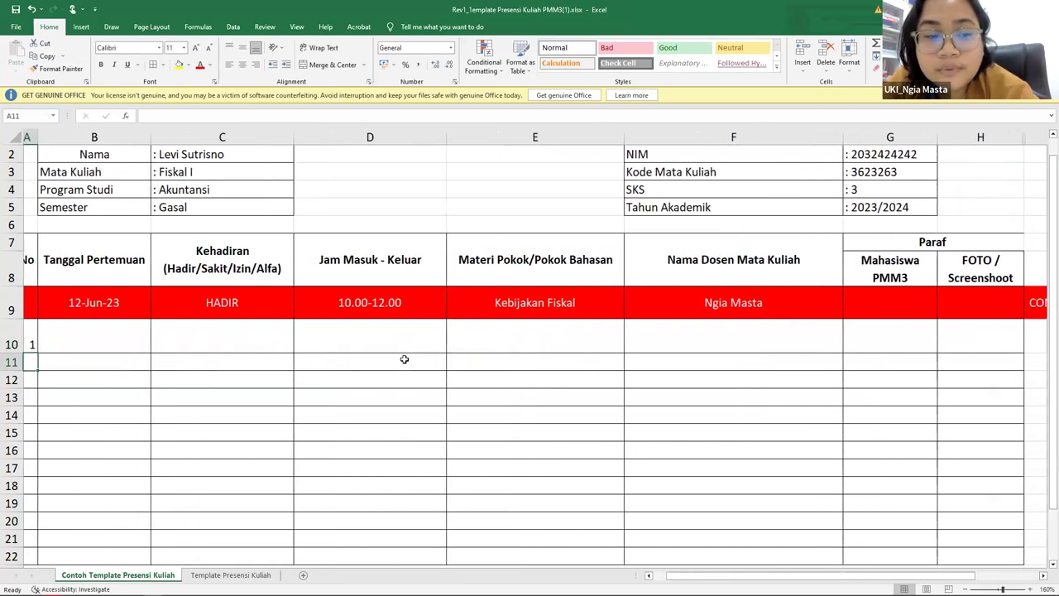
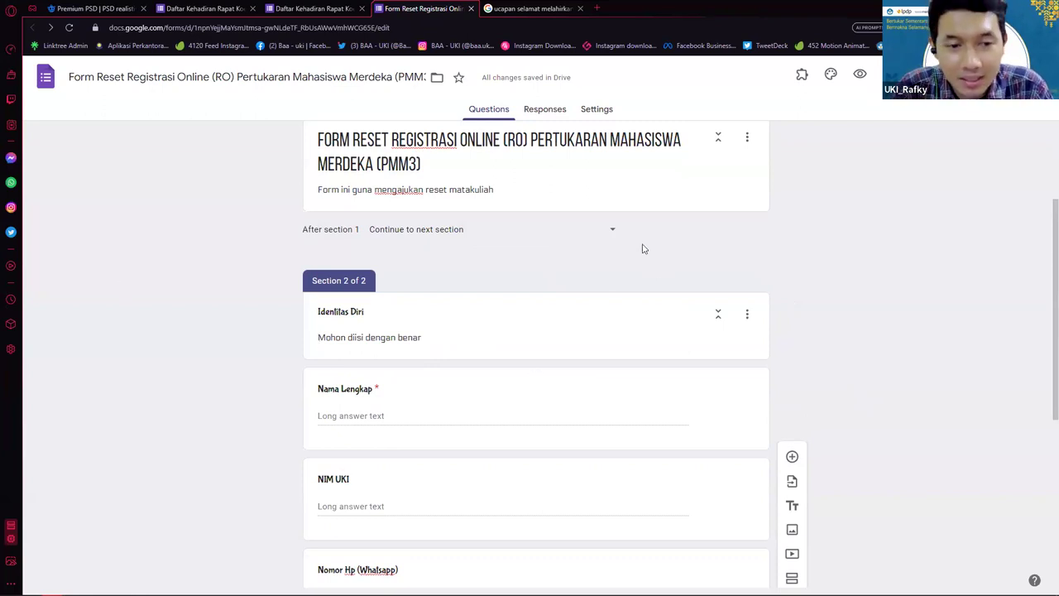
In Google Forms, review the Form Reset Registrasi Online (RO) PMM3 from its title and description to the Mengajukan untuk Reset Mata Kuliah question
scroll(595, 278, up, 2)
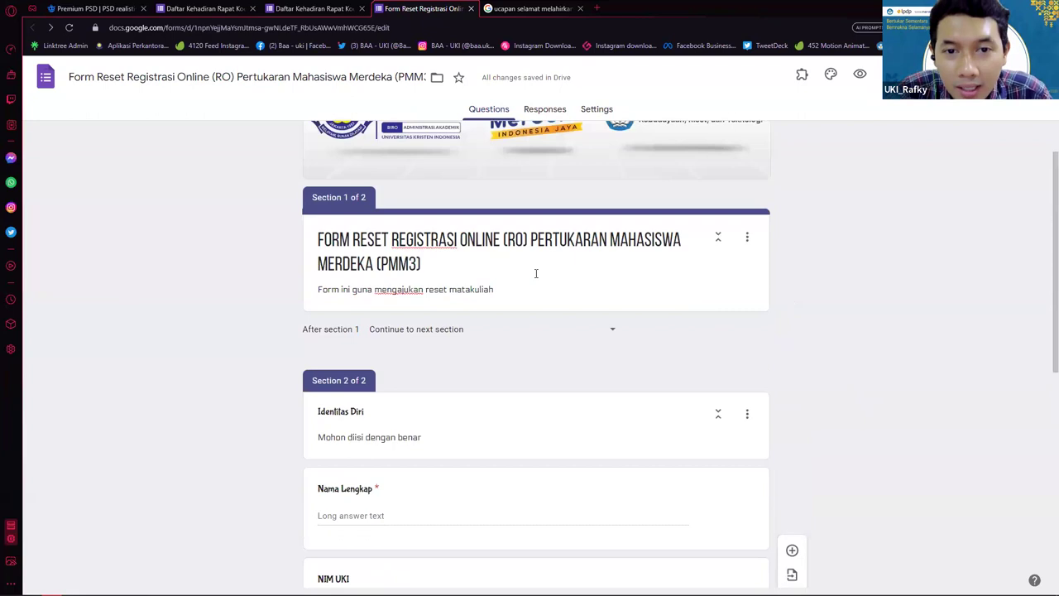
scroll(584, 308, up, 1)
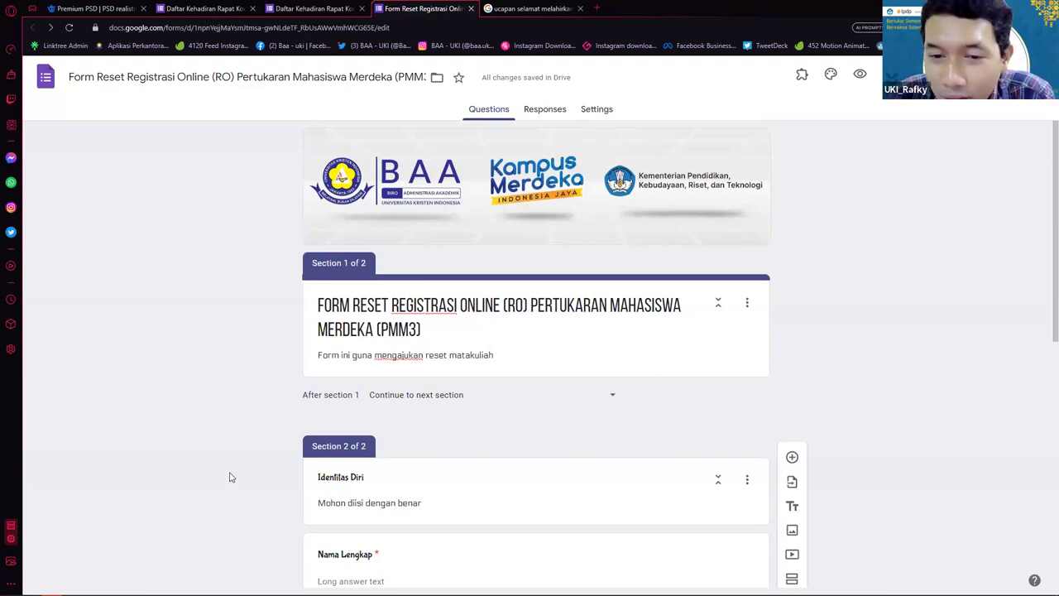
scroll(230, 477, down, 1)
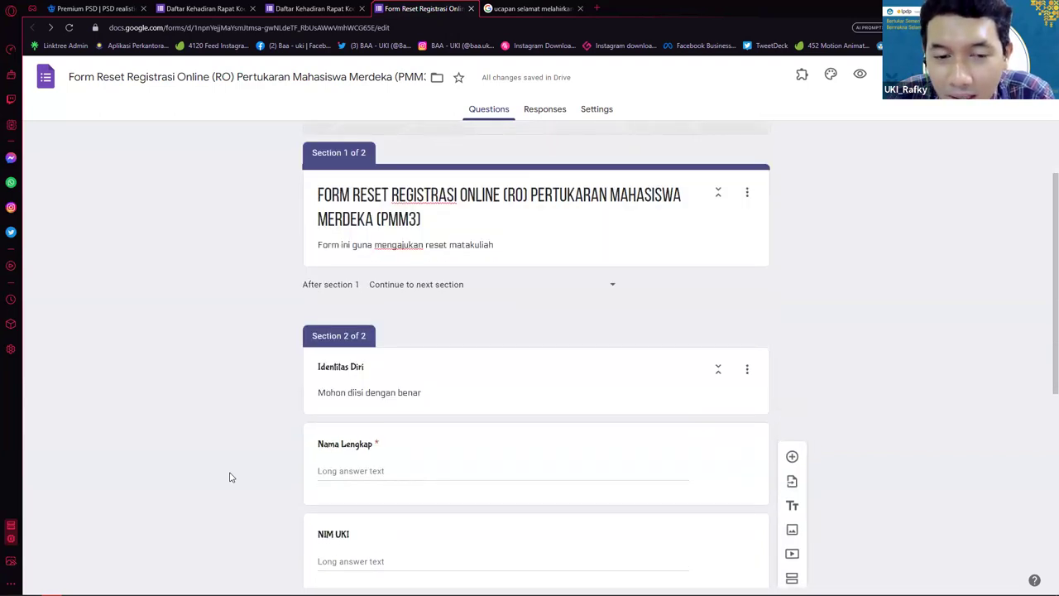
scroll(230, 477, down, 1)
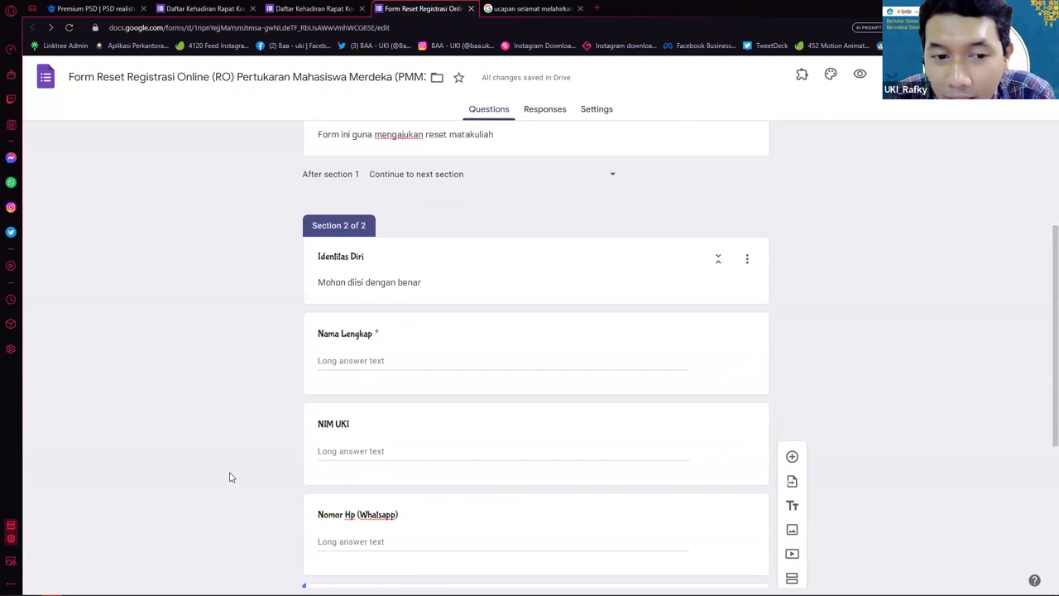
scroll(278, 397, down, 1)
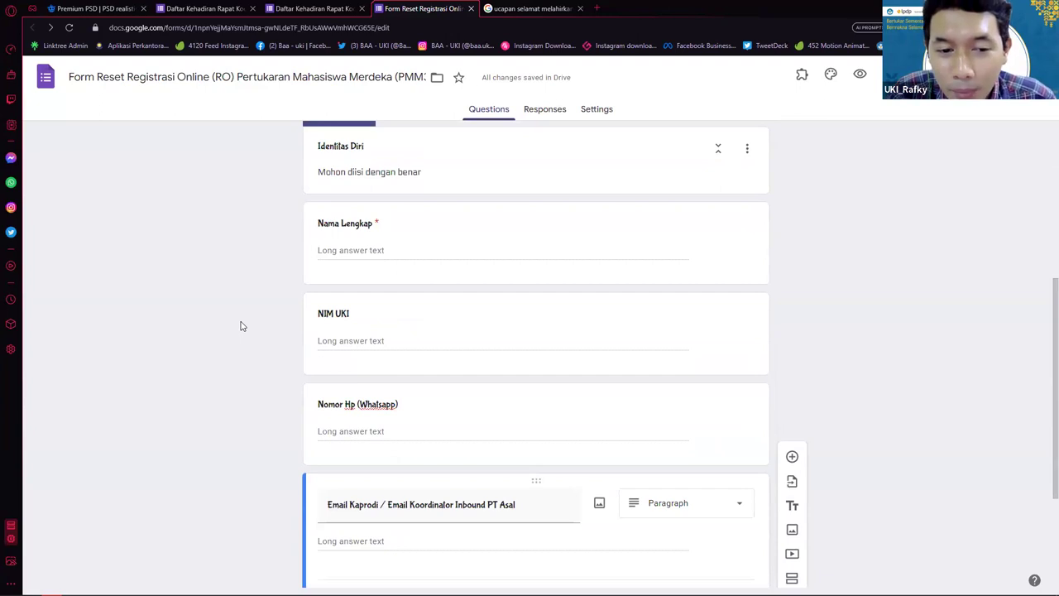
scroll(240, 325, down, 1)
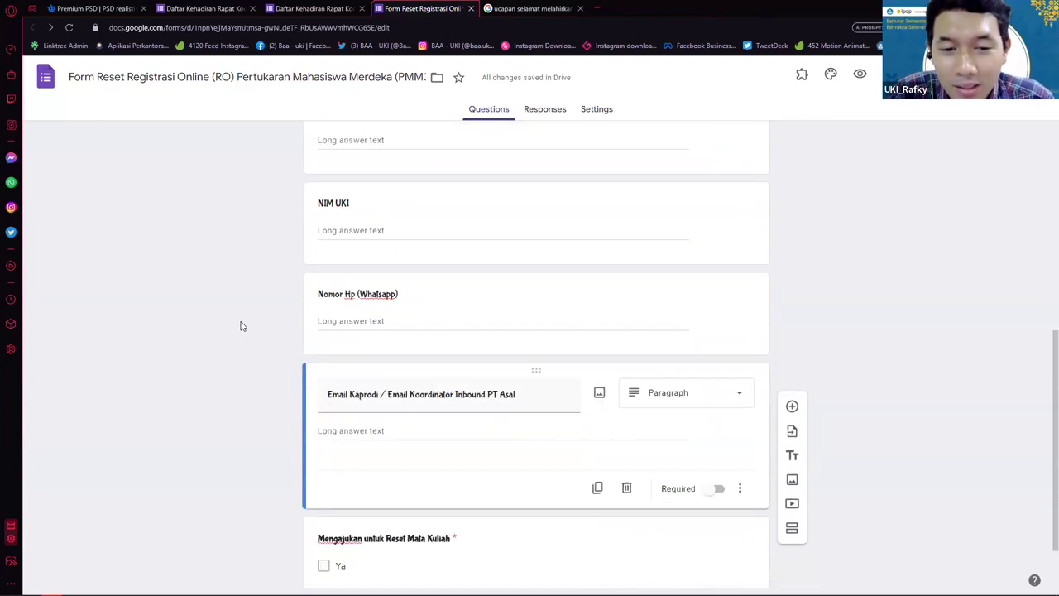
scroll(240, 325, up, 4)
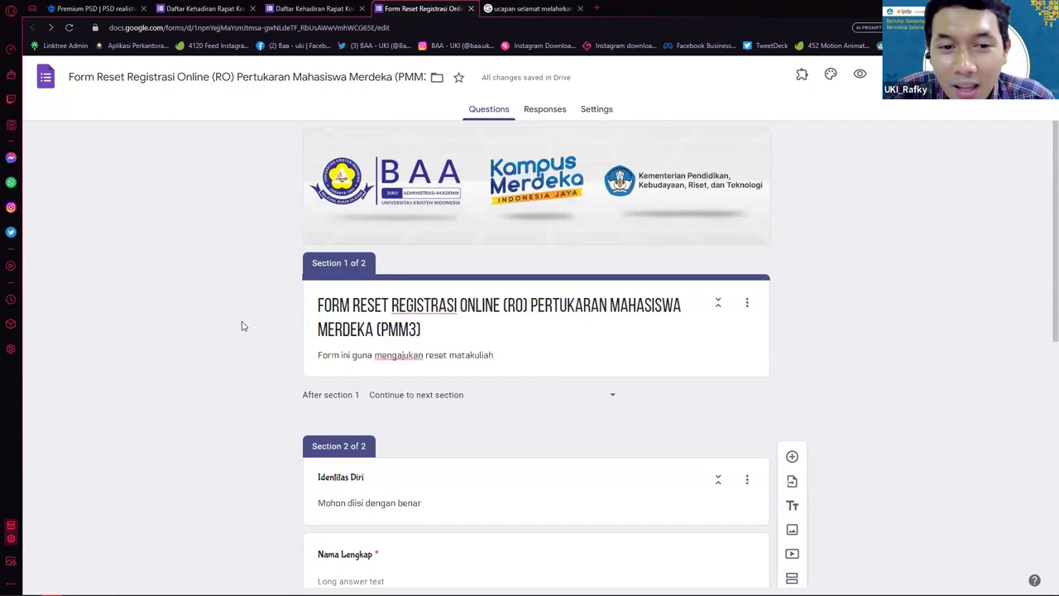
scroll(242, 326, down, 3)
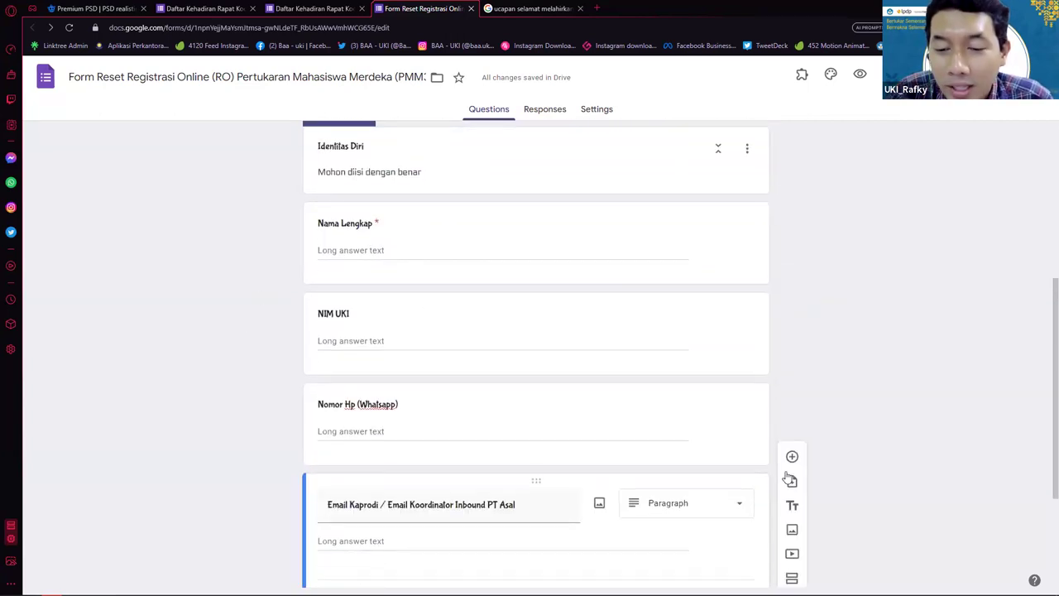
scroll(211, 361, down, 1)
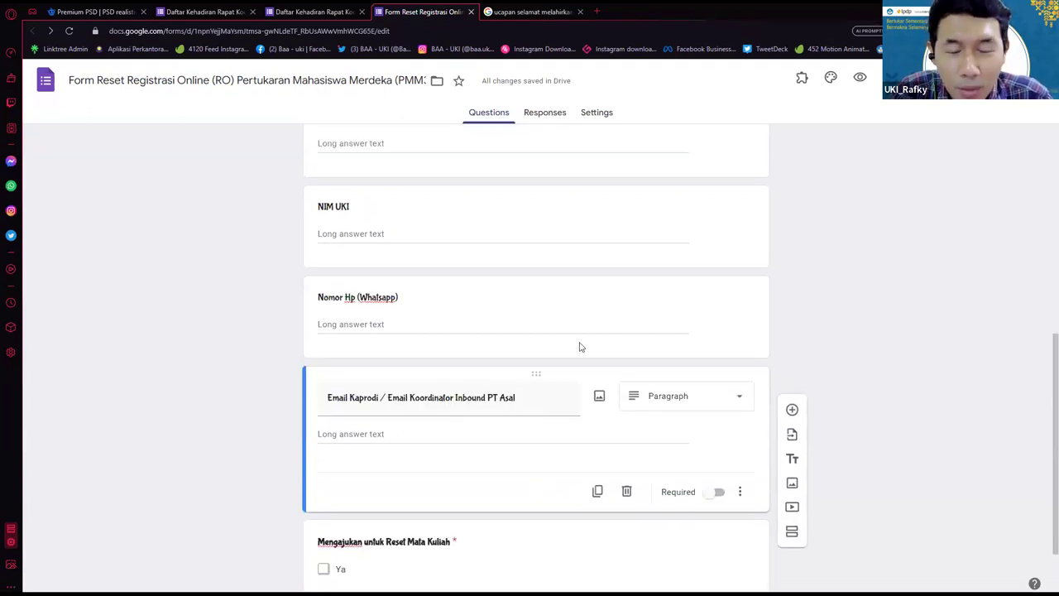
scroll(659, 298, up, 3)
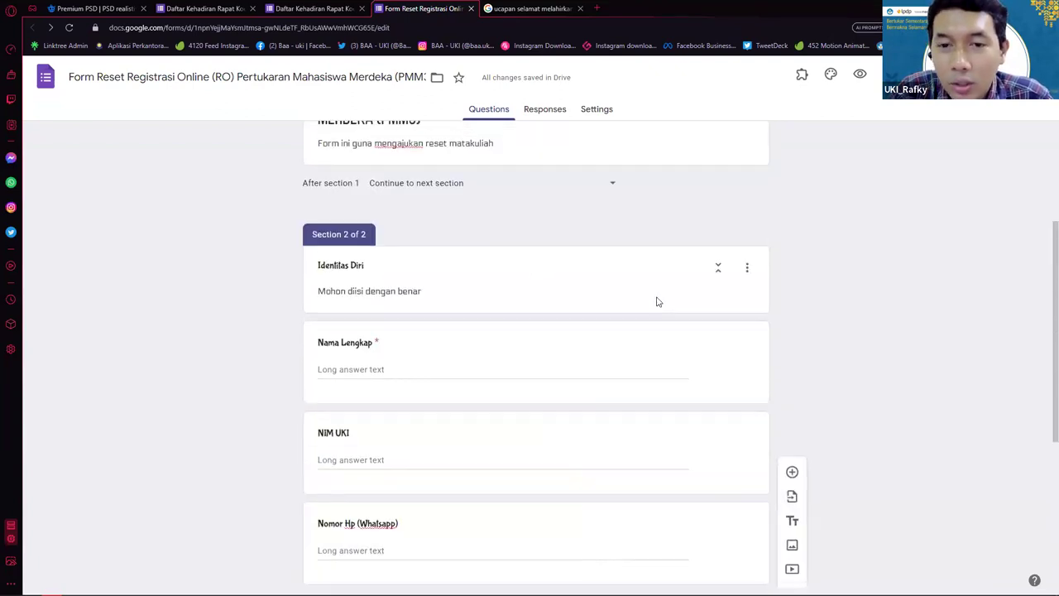
Examine the Identitas Diri section's name, NIM UKI, WhatsApp number and Email Kaprodi / Email Koordinator Inbound PT Asal questions at a larger size
key(ctrl+plus)
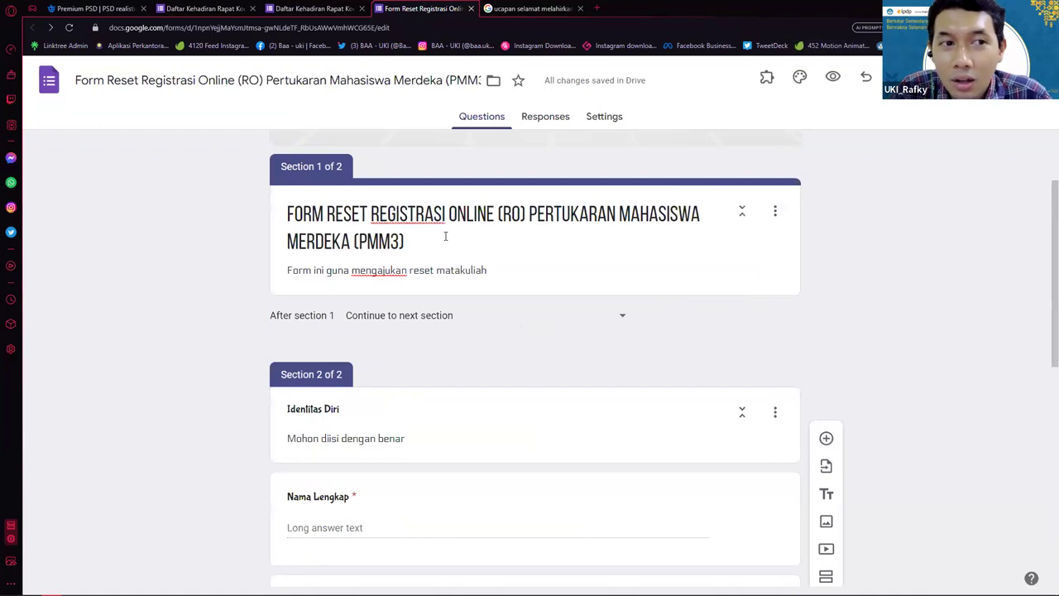
scroll(229, 371, down, 1)
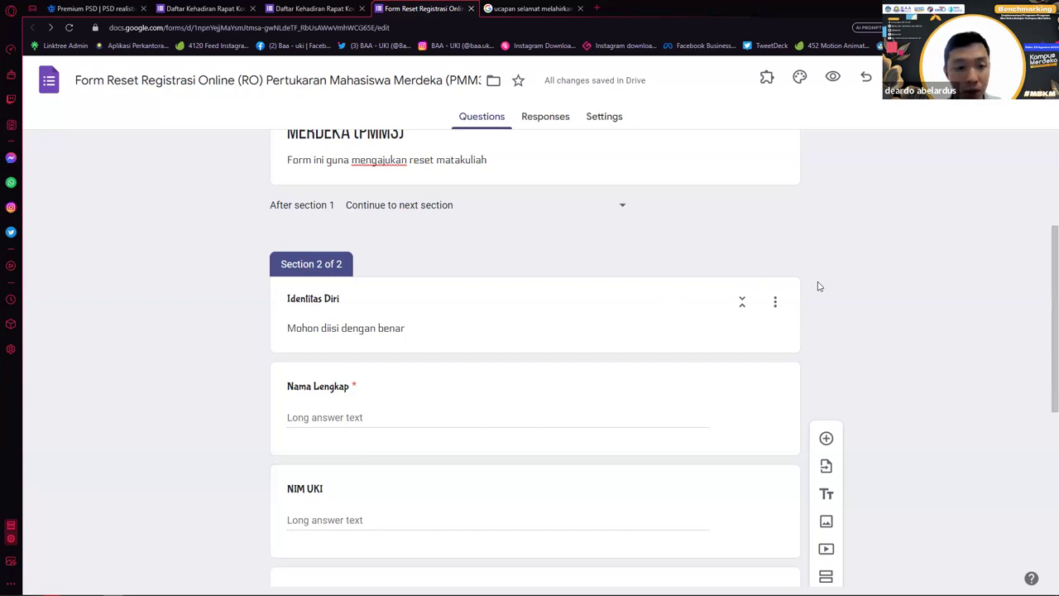
scroll(844, 349, down, 3)
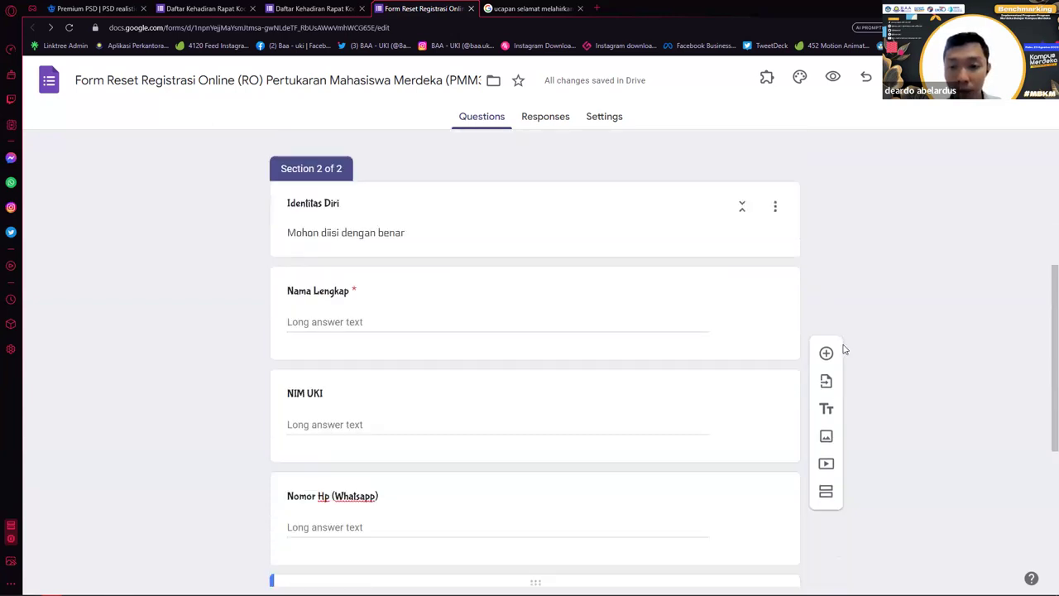
scroll(842, 348, down, 2)
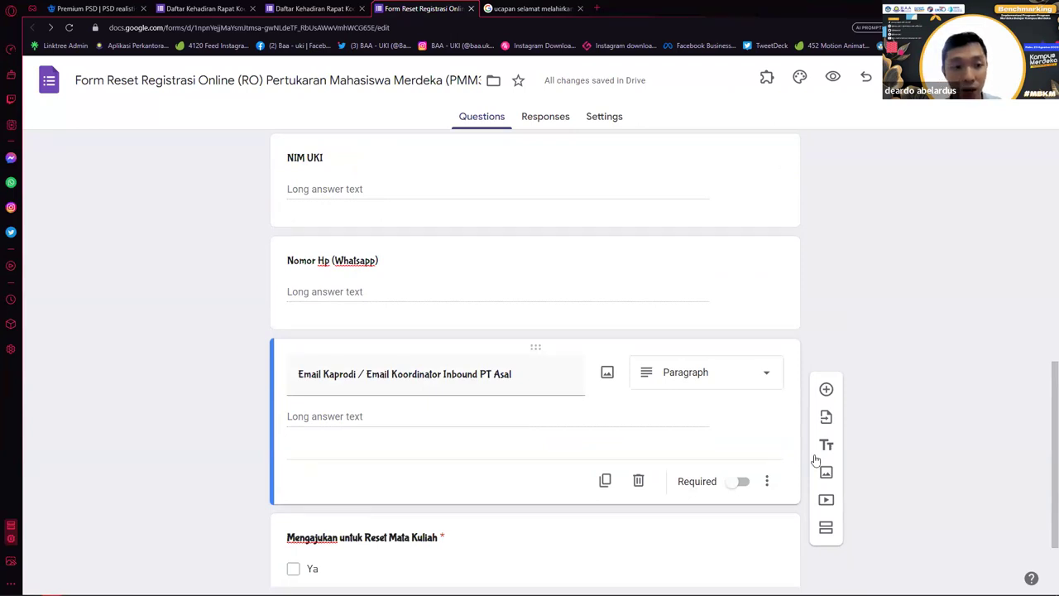
scroll(592, 332, up, 3)
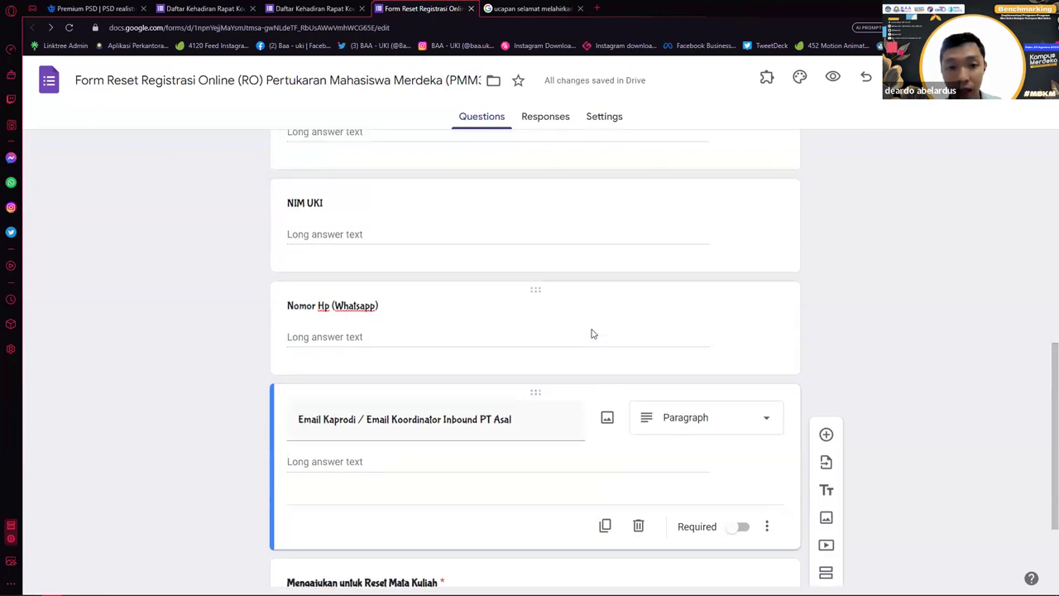
scroll(563, 346, up, 3)
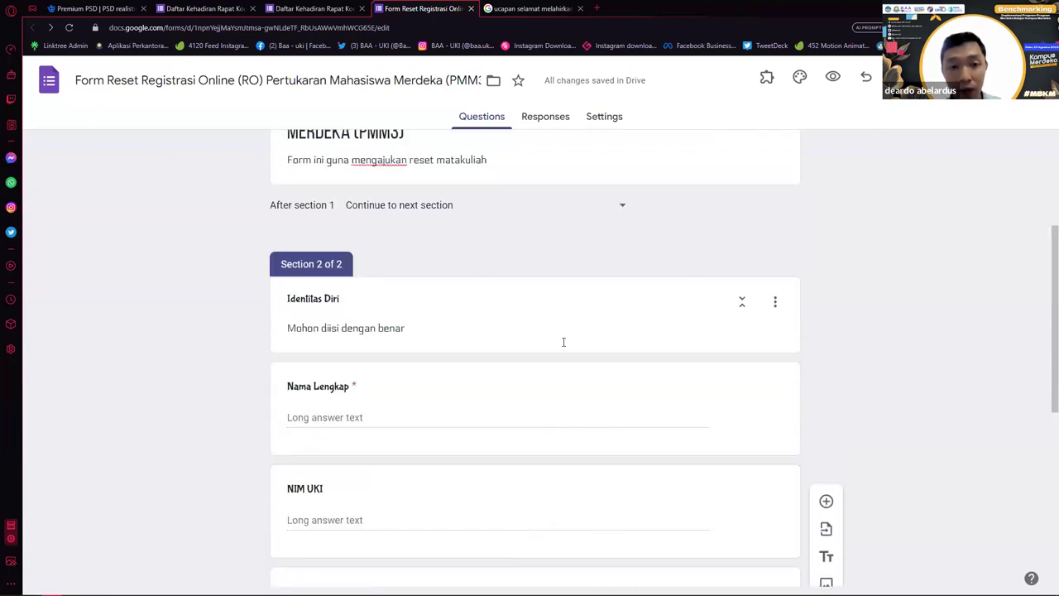
scroll(563, 345, down, 1)
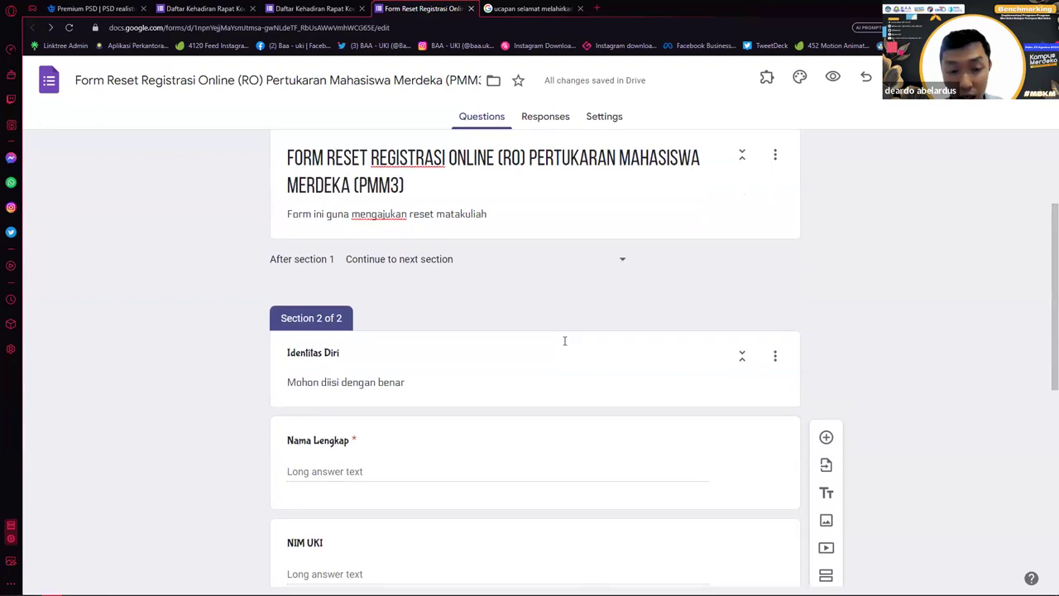
scroll(564, 345, down, 1)
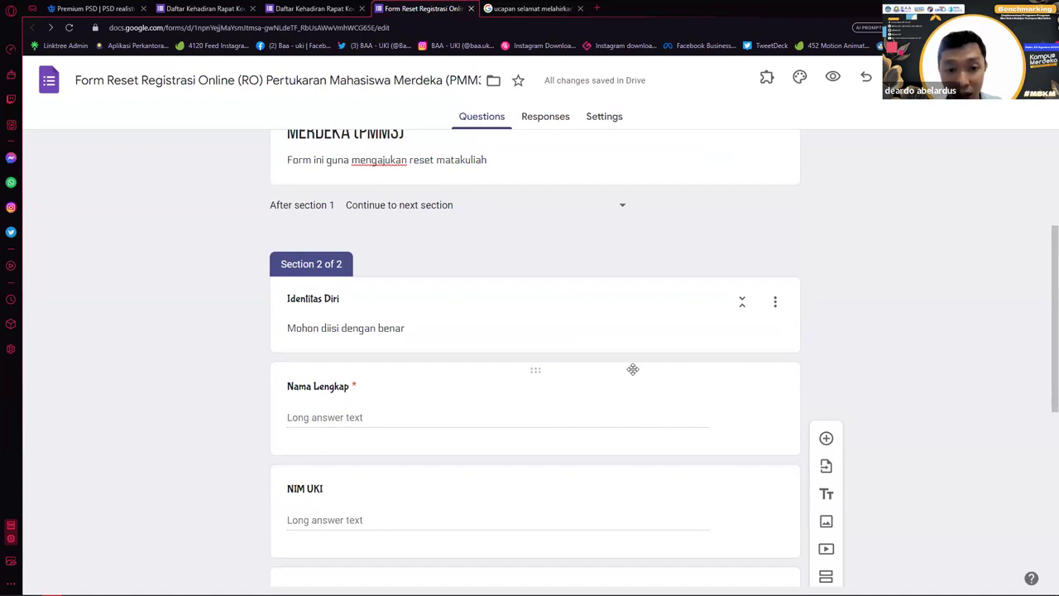
scroll(633, 371, down, 1)
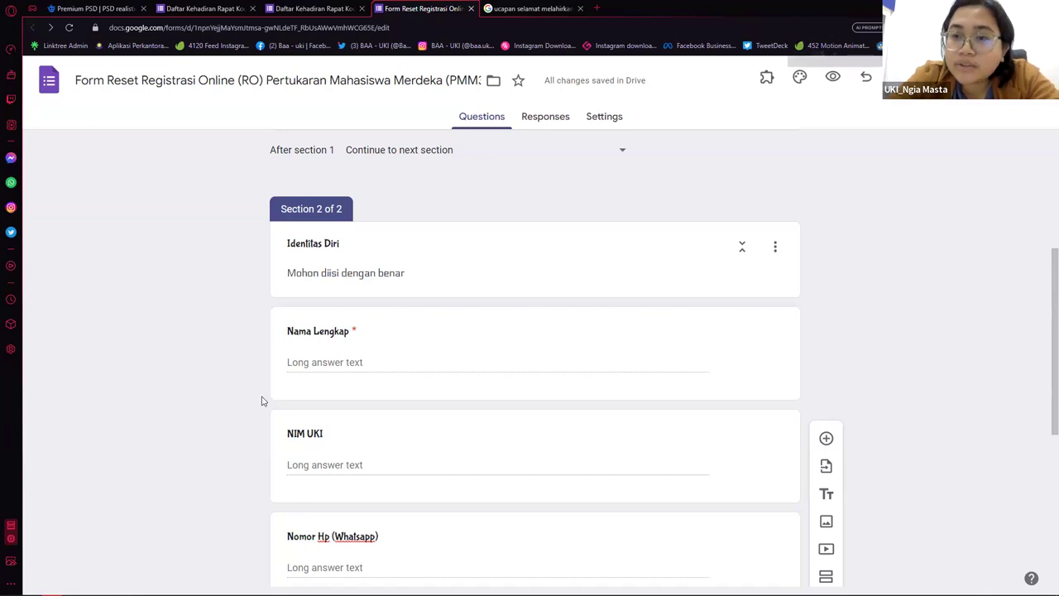
key(ctrl+plus)
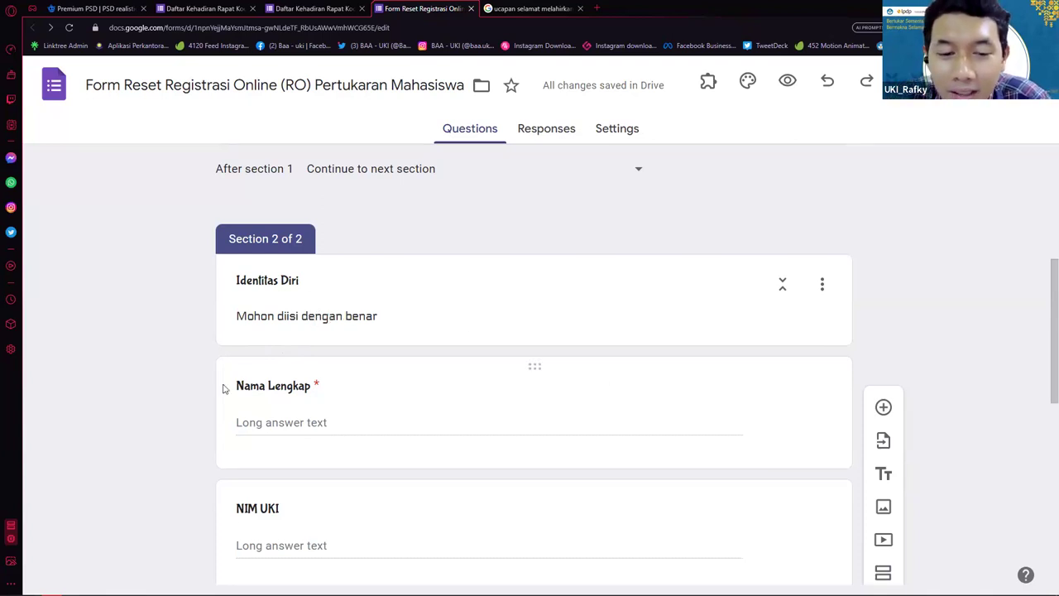
scroll(142, 412, down, 1)
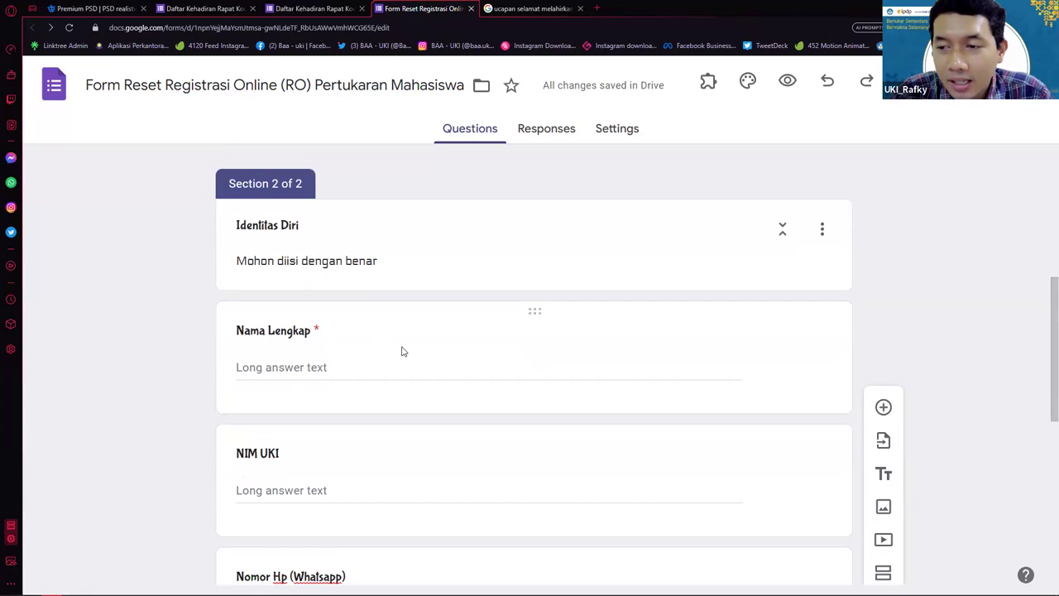
Go through the Identitas Diri questions one by one, from Nama Lengkap to the Ya and Tidak options of Mengajukan untuk Reset Mata Kuliah
scroll(236, 328, up, 1)
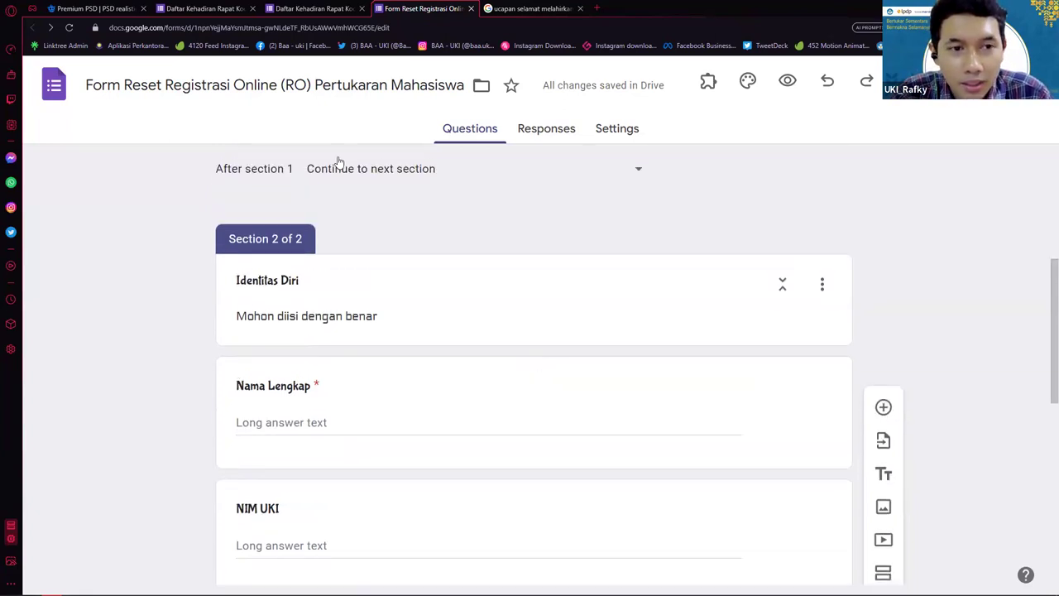
scroll(307, 334, down, 1)
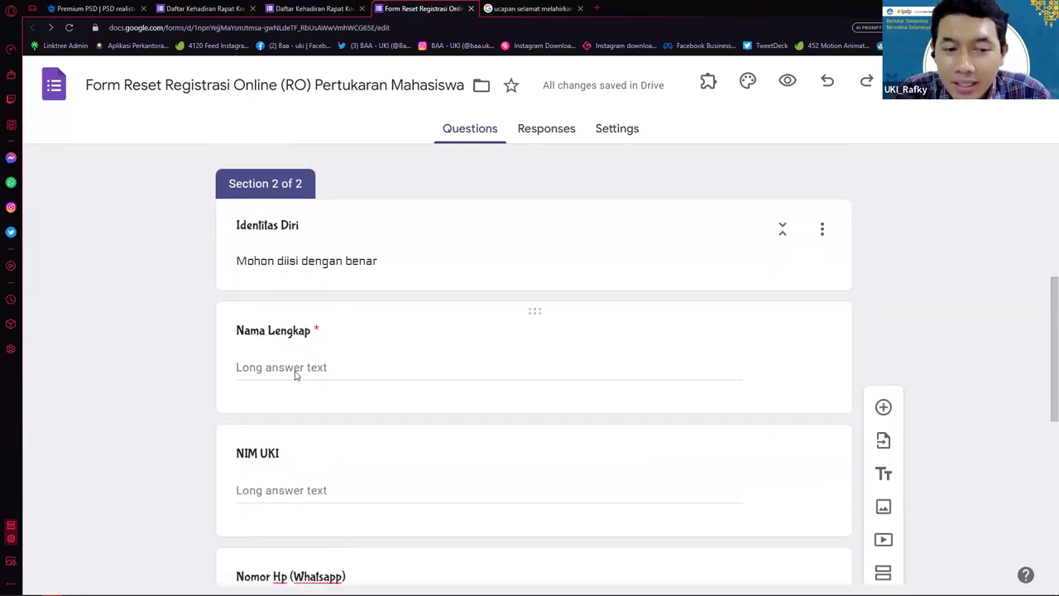
click(312, 352)
scroll(312, 352, down, 2)
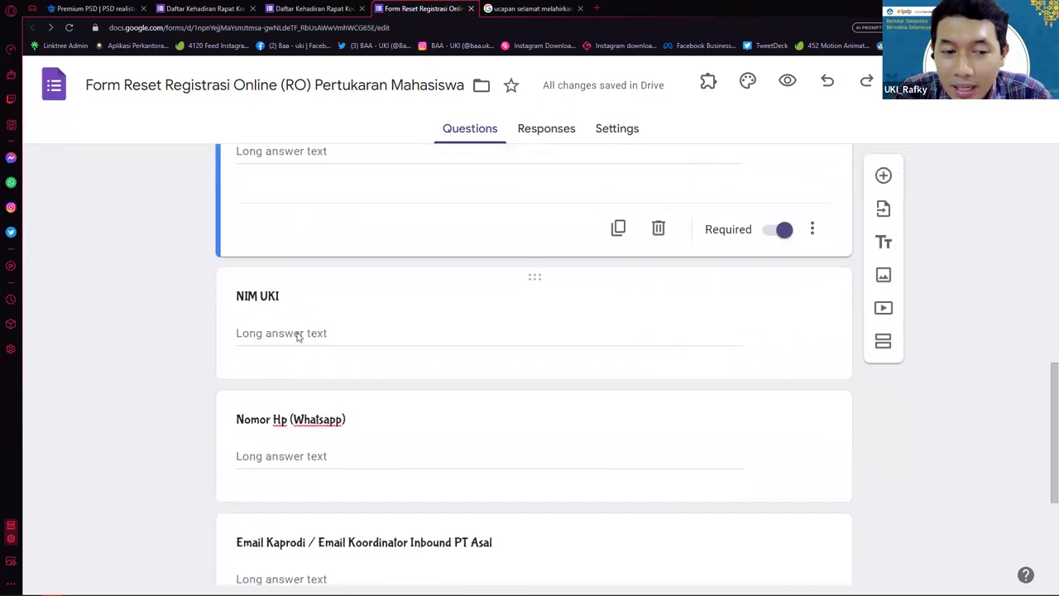
click(240, 345)
scroll(331, 381, down, 2)
click(303, 350)
scroll(306, 356, down, 3)
click(301, 381)
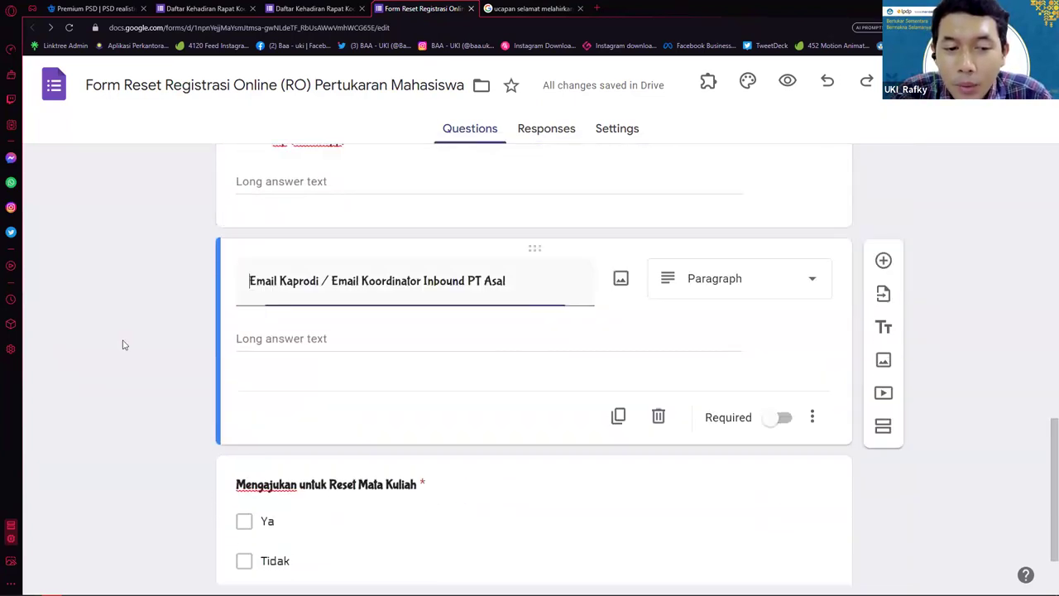
scroll(128, 342, down, 1)
scroll(128, 341, down, 1)
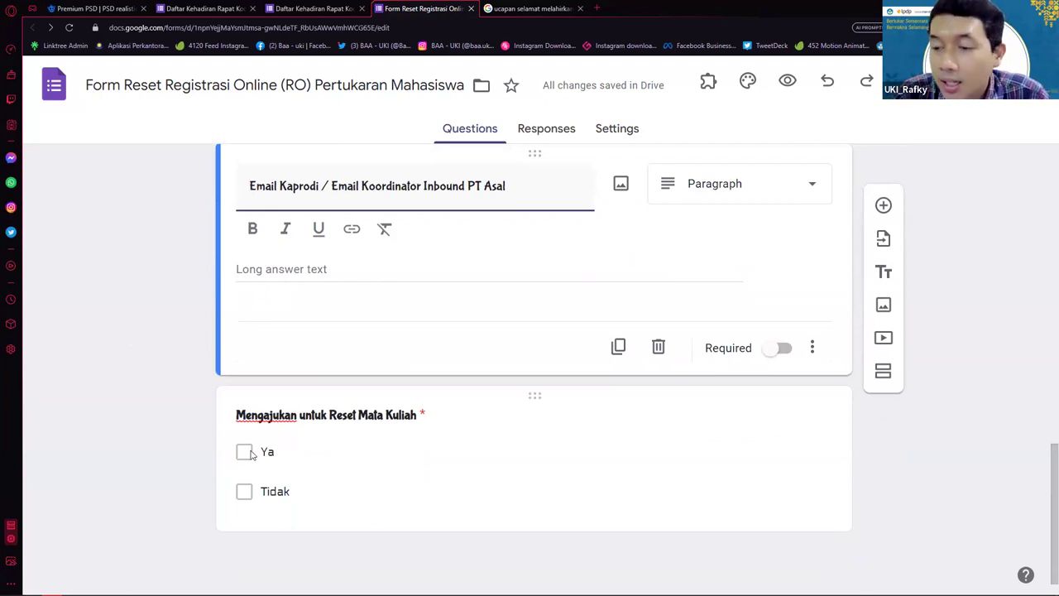
click(163, 386)
Review the form's title and description again together with the Nama Lengkap, NIM UKI and Nomor Hp (Whatsapp) questions
scroll(163, 386, up, 5)
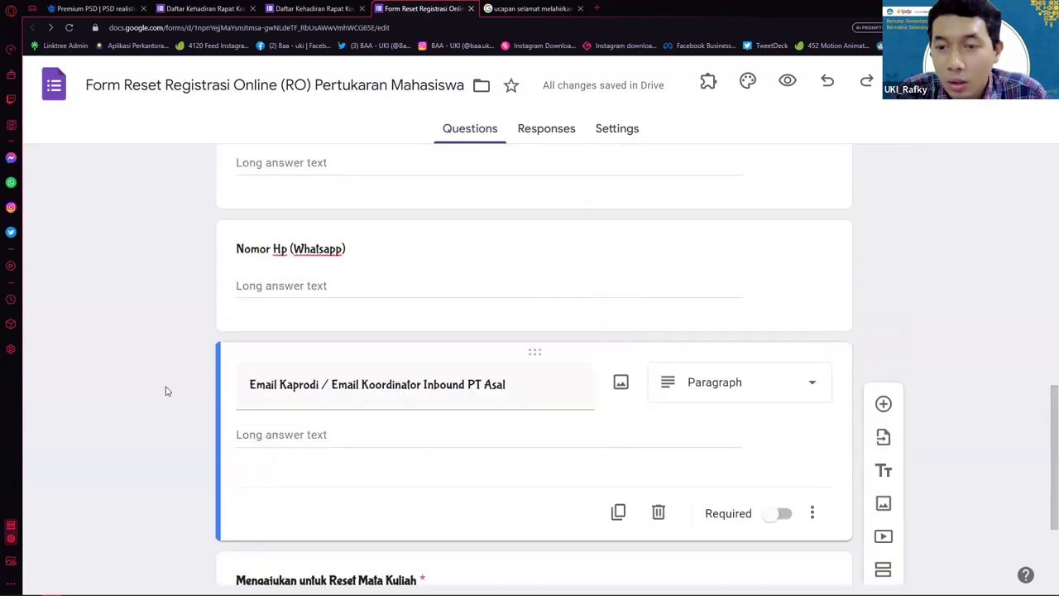
scroll(165, 392, up, 2)
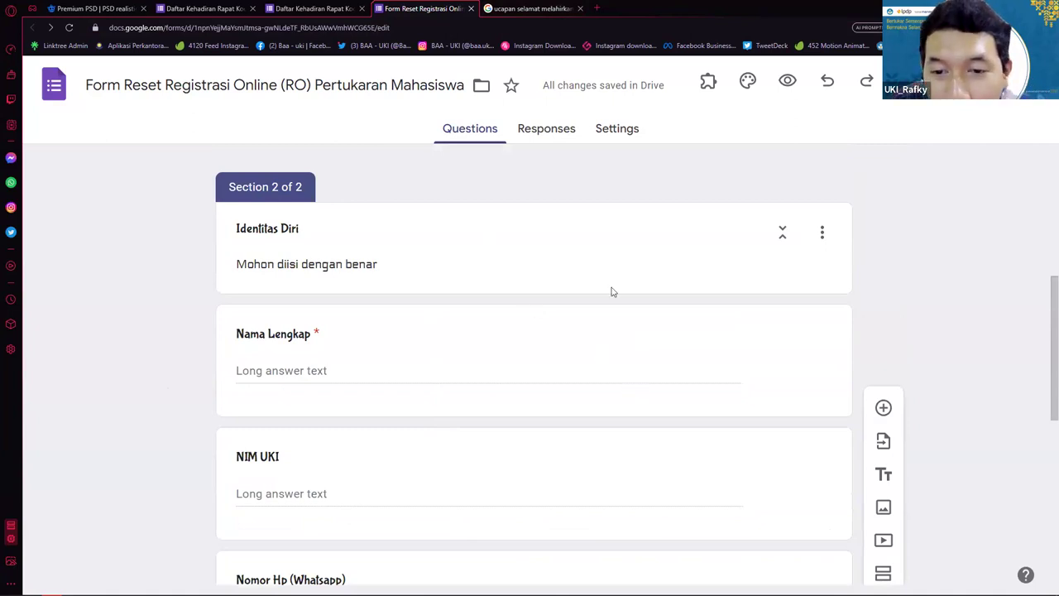
scroll(613, 292, up, 3)
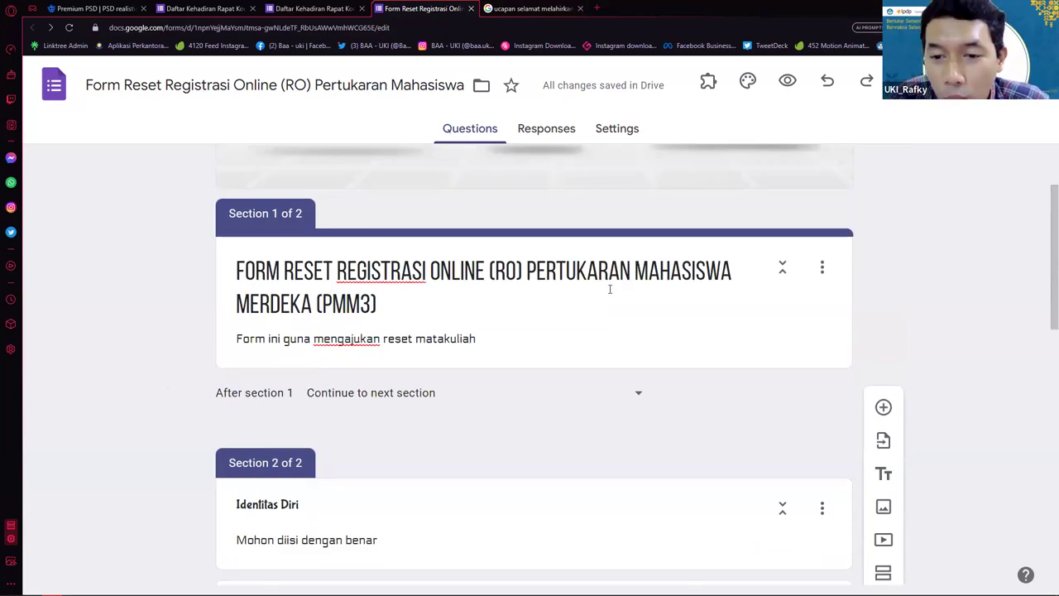
scroll(610, 289, down, 1)
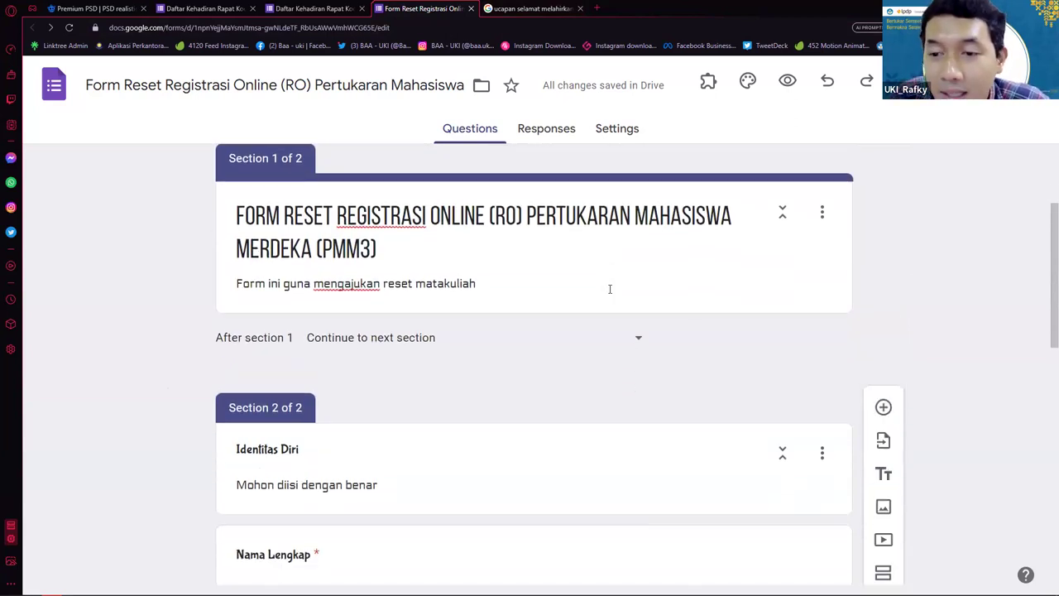
scroll(610, 291, down, 3)
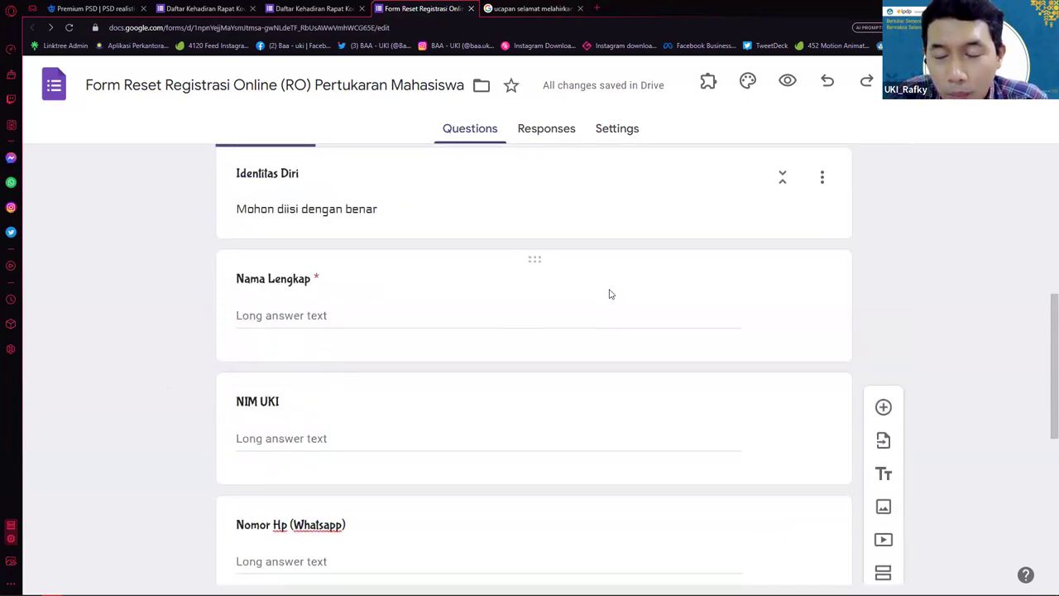
scroll(610, 294, down, 2)
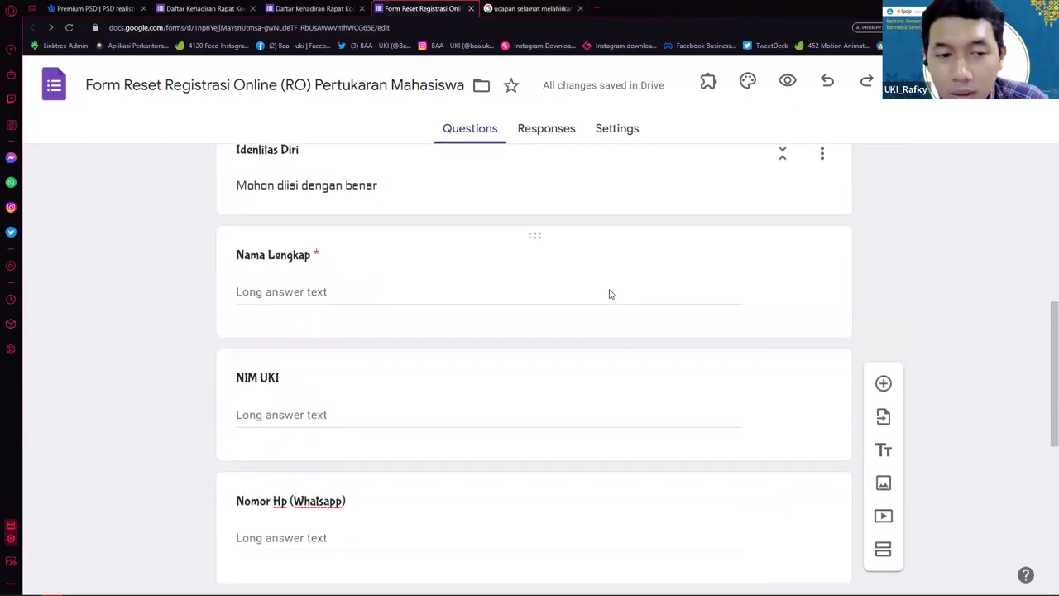
scroll(610, 294, up, 4)
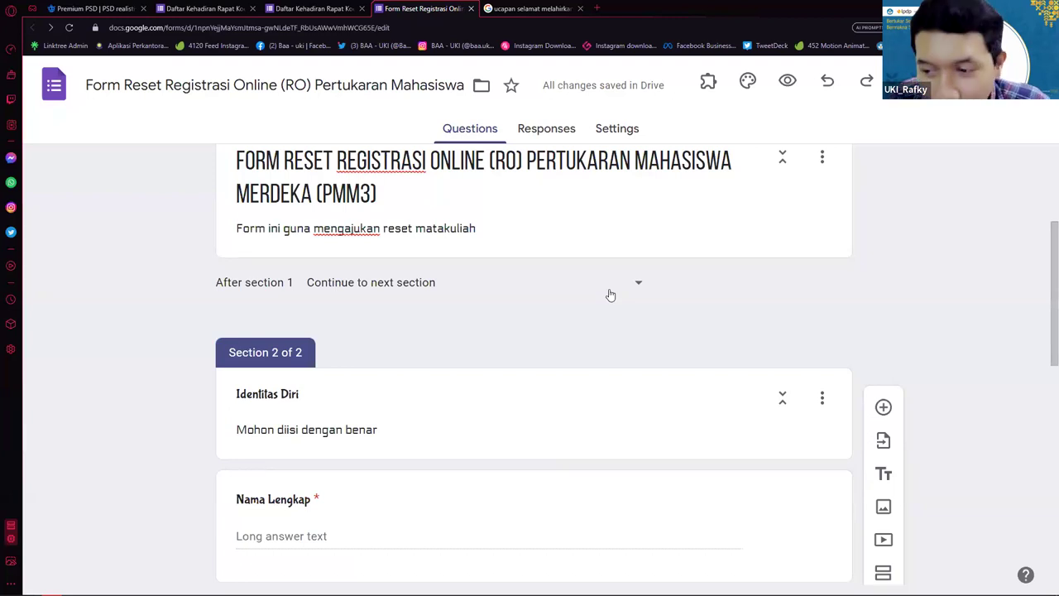
scroll(610, 291, down, 3)
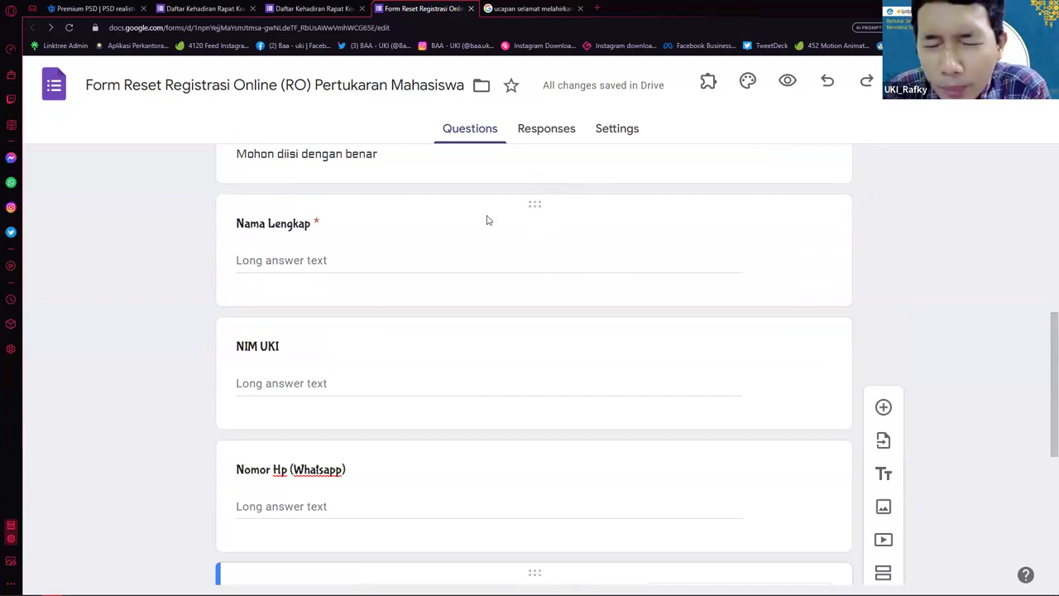
scroll(519, 324, up, 2)
scroll(523, 326, up, 2)
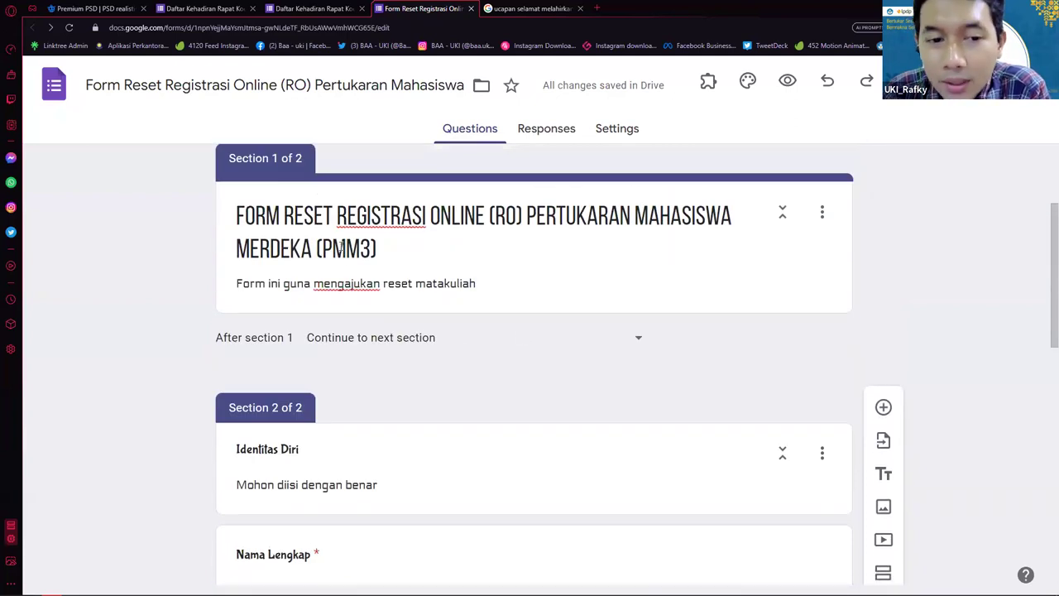
scroll(565, 281, down, 1)
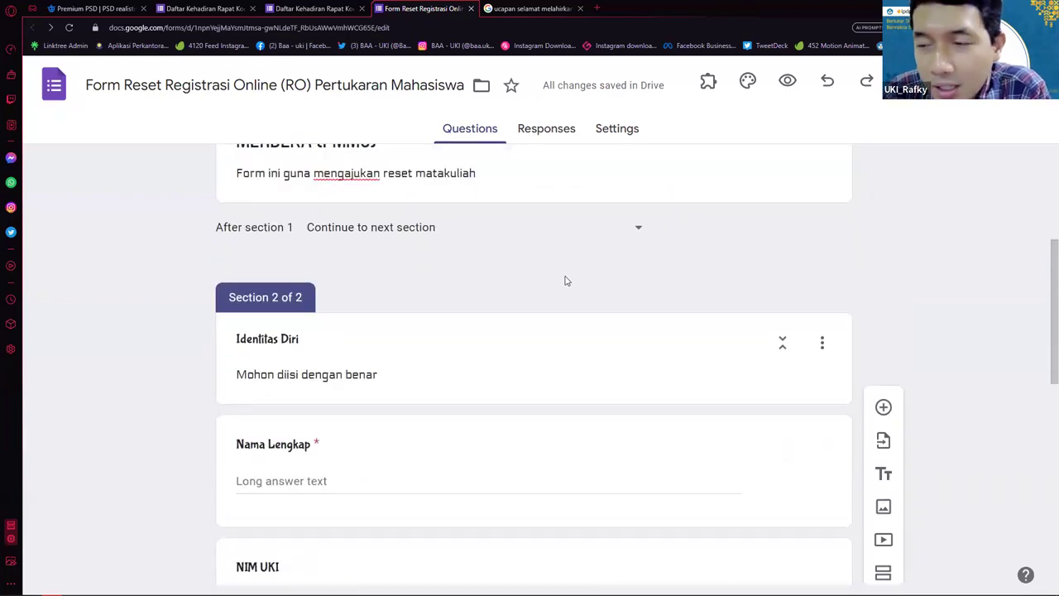